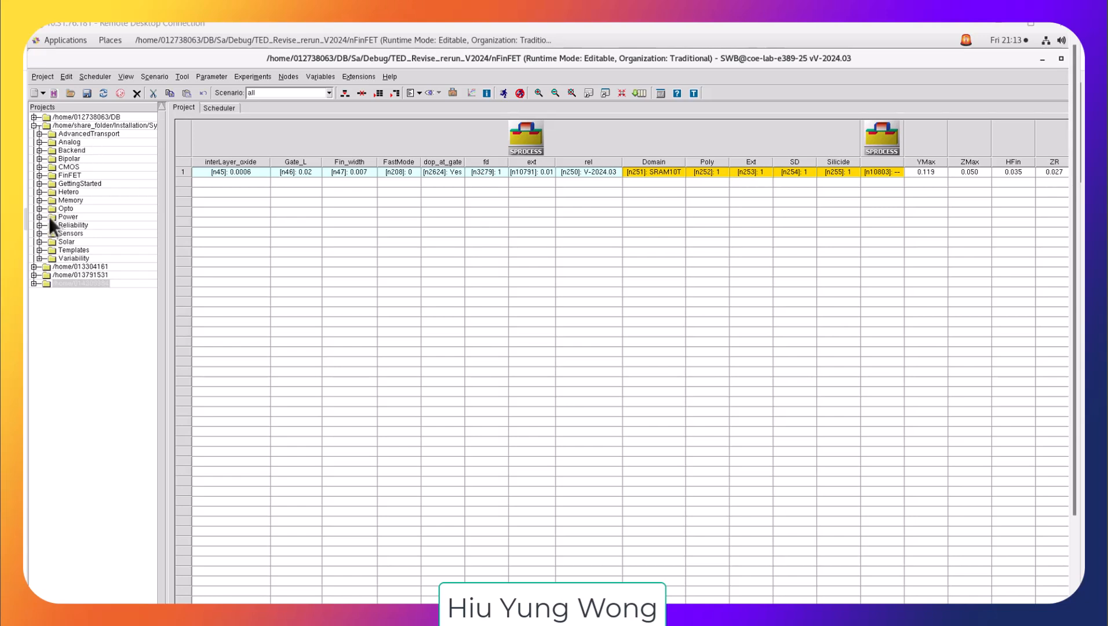
Step: Open the SRAM_FinFET_25nm project from the Memory library and open the Sentaurus Process command file for editing
click(38, 201)
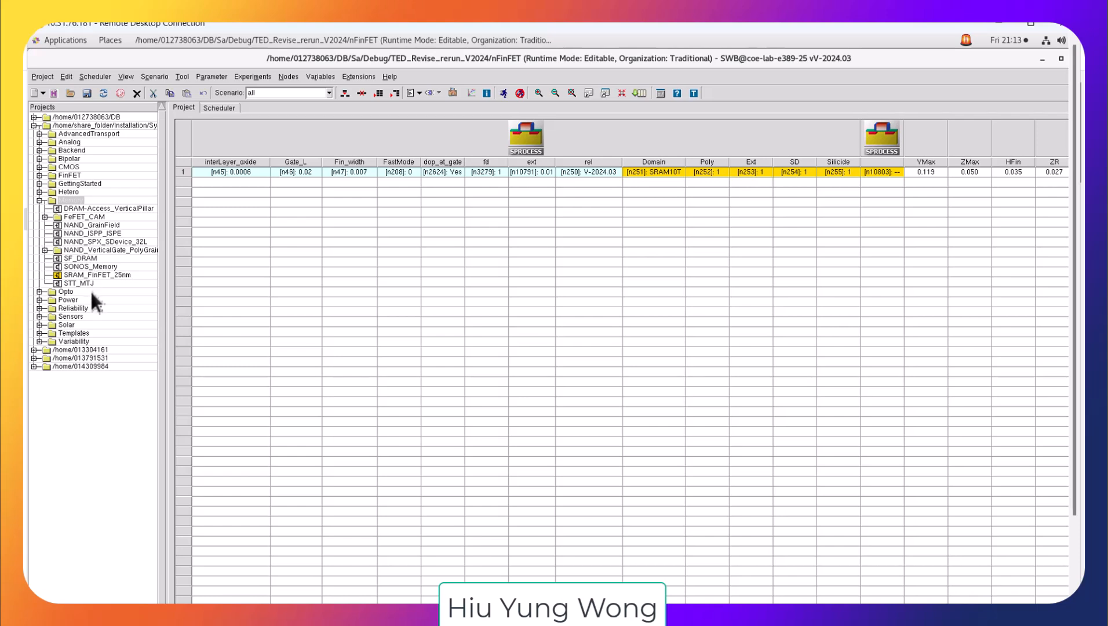
double_click(84, 274)
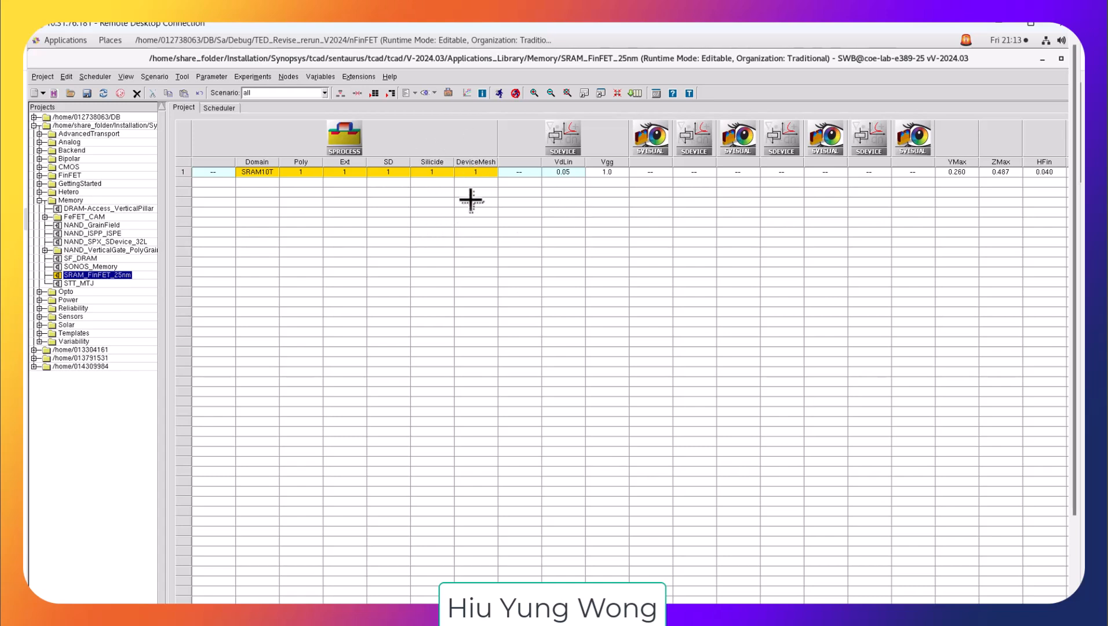
right_click(359, 150)
mouse_move(453, 243)
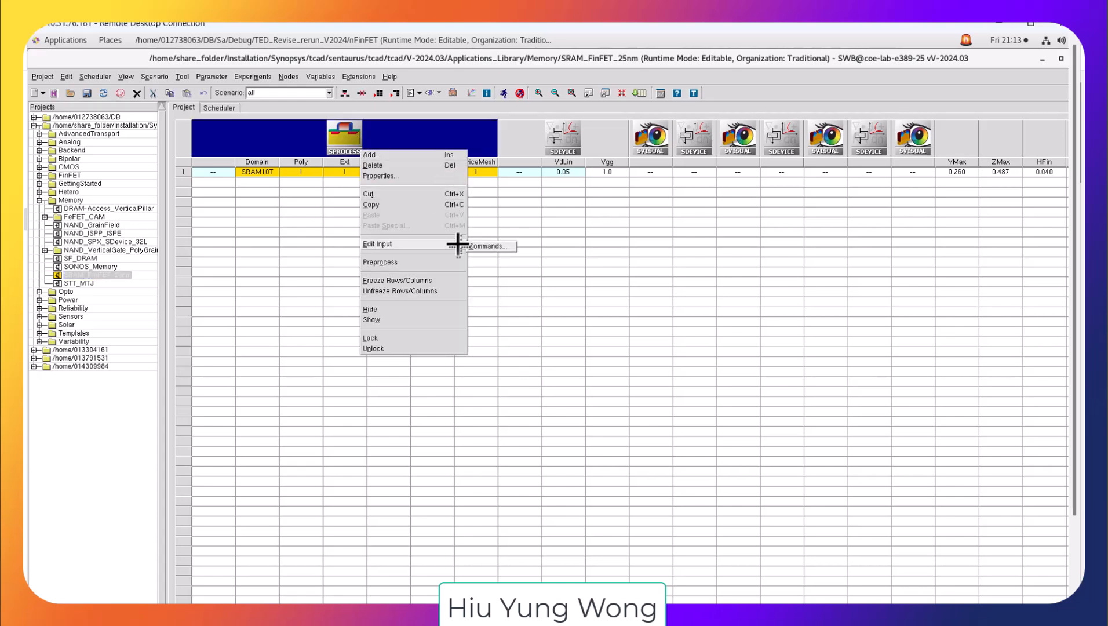
click(488, 244)
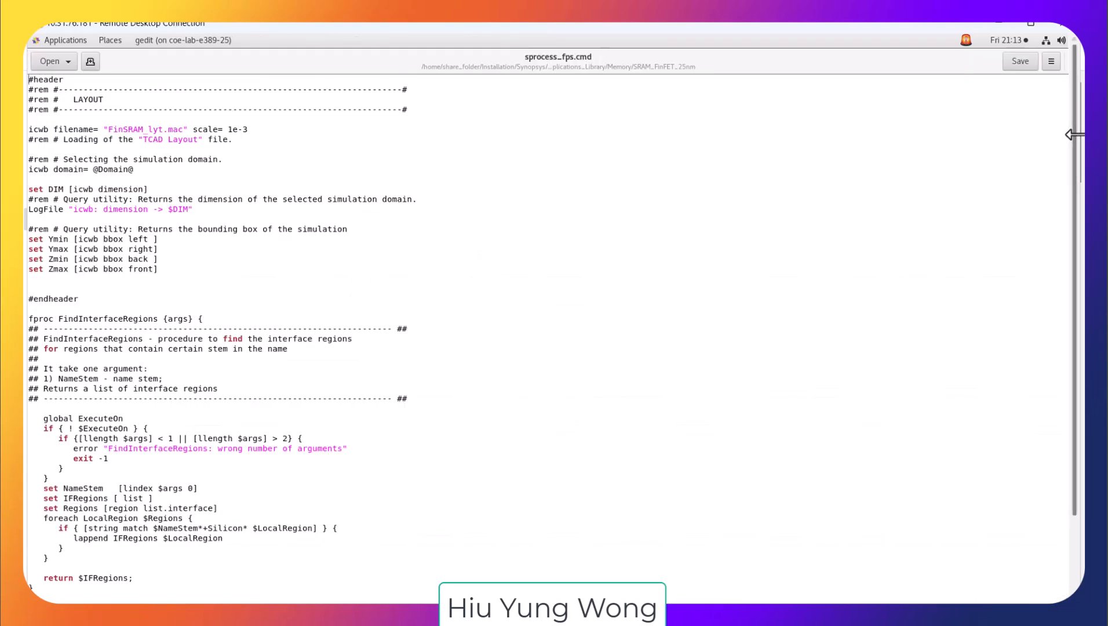
Step: Examine the command file's contact definitions for the SRAM10T domain, highlighting the PS1, PS2 and PD1 contact lines
drag(1076, 120, 1061, 224)
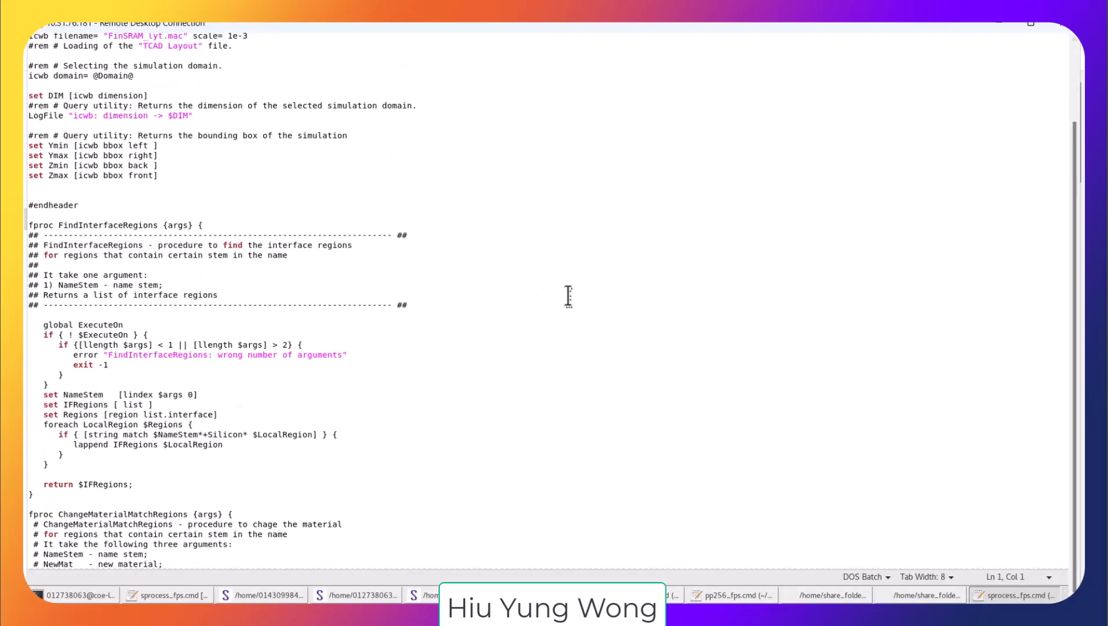
scroll(636, 267, down, 20)
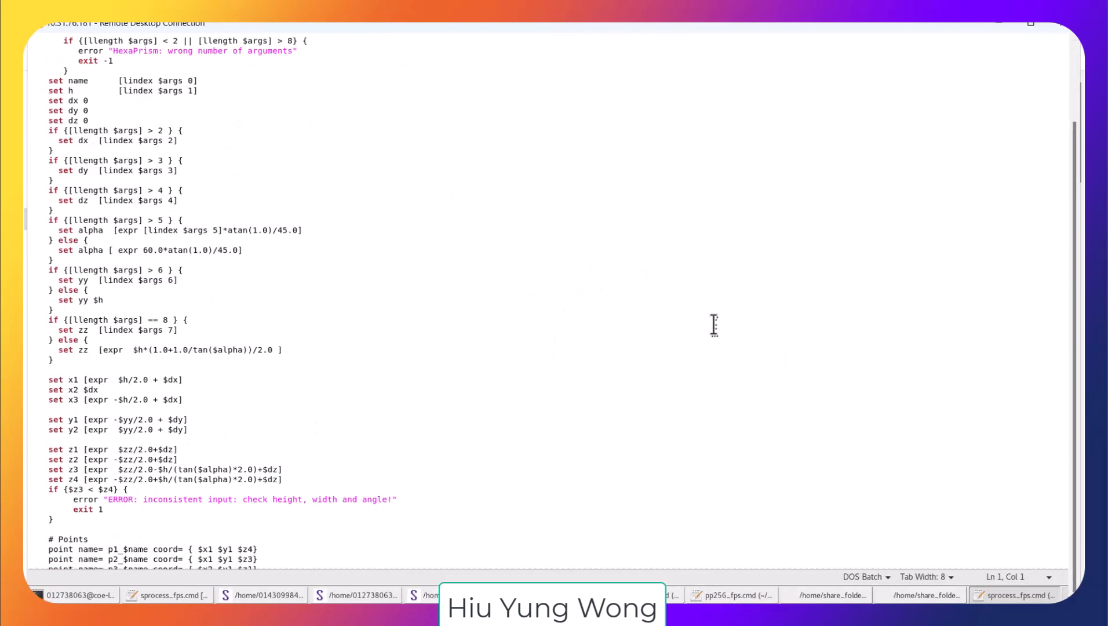
click(1033, 24)
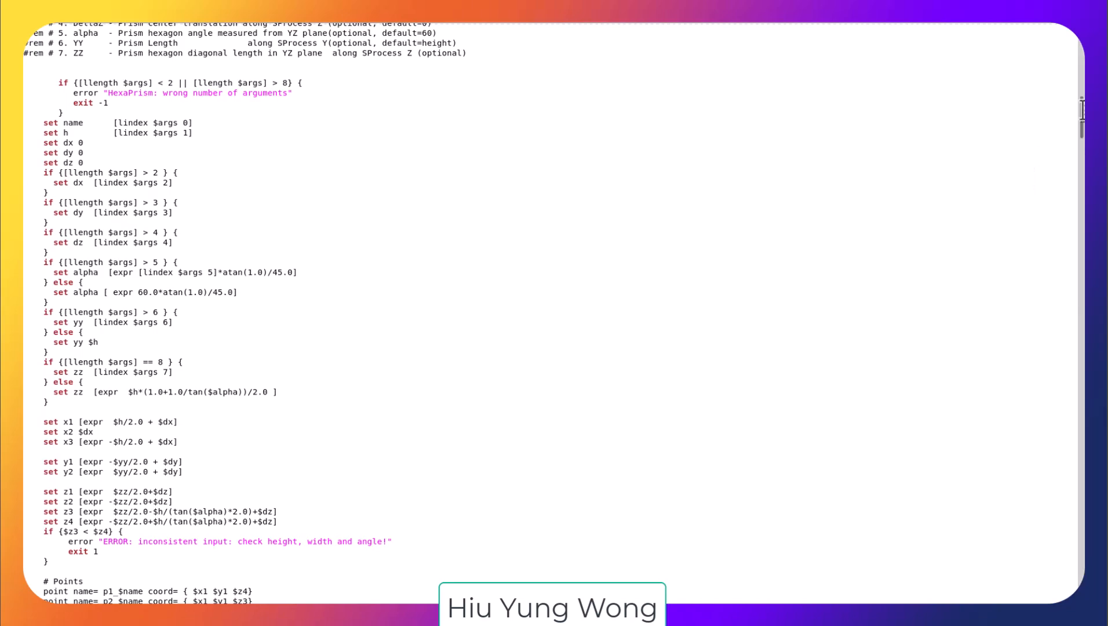
scroll(1082, 229, down, 14)
scroll(1081, 228, down, 20)
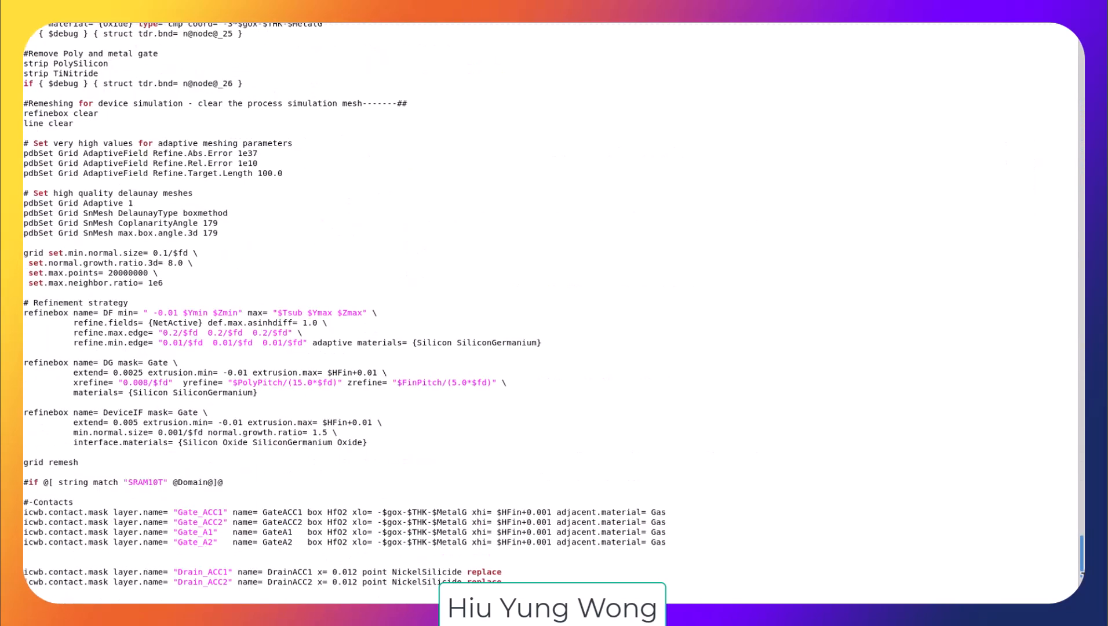
scroll(737, 338, up, 4)
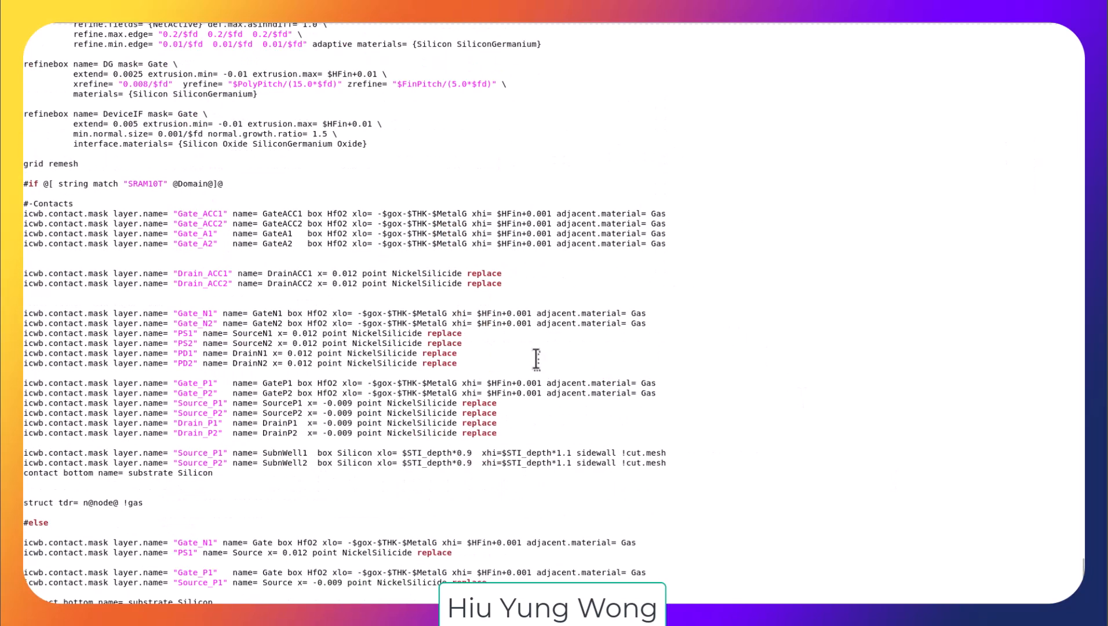
drag(458, 355, 25, 333)
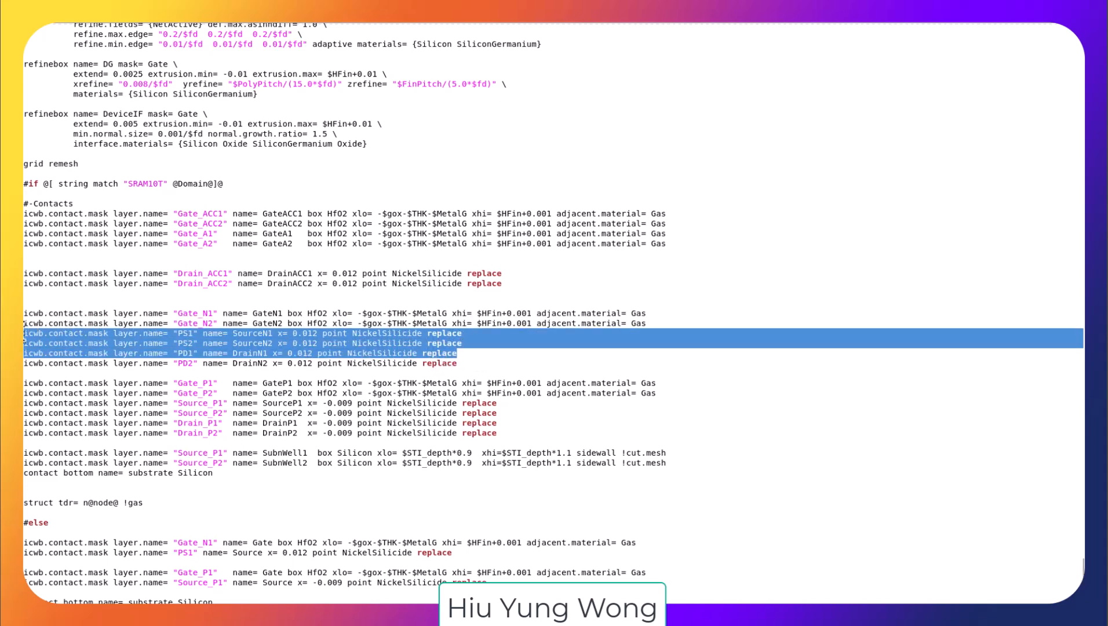
click(548, 292)
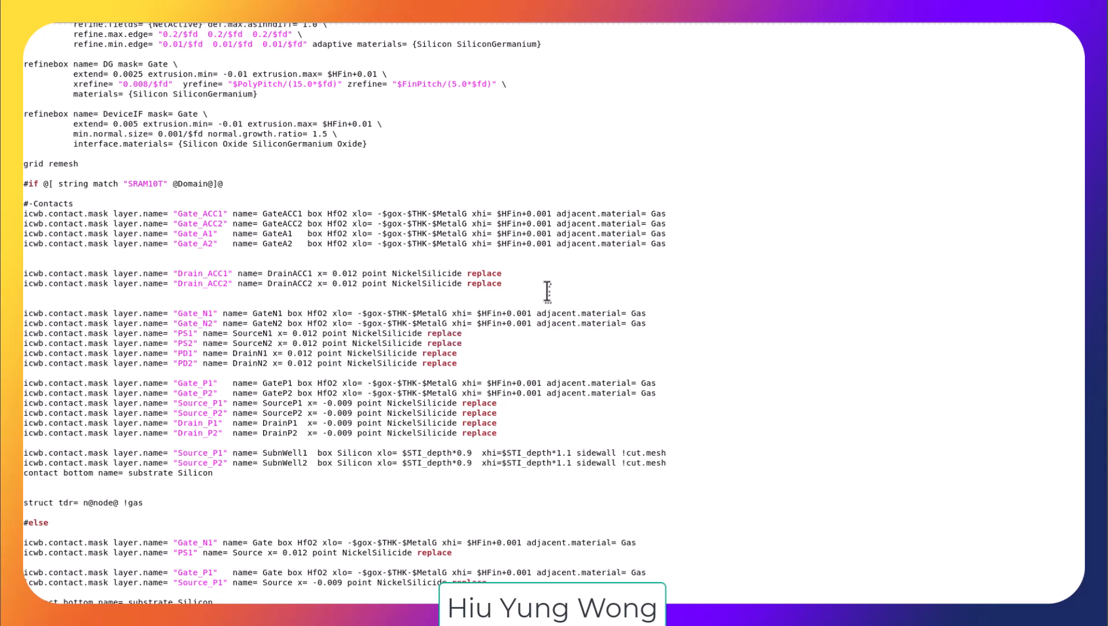
Step: Visualize the DeviceMesh node's 3D structures in Sentaurus Visual and rotate the first plot to inspect the device
key(alt+Tab)
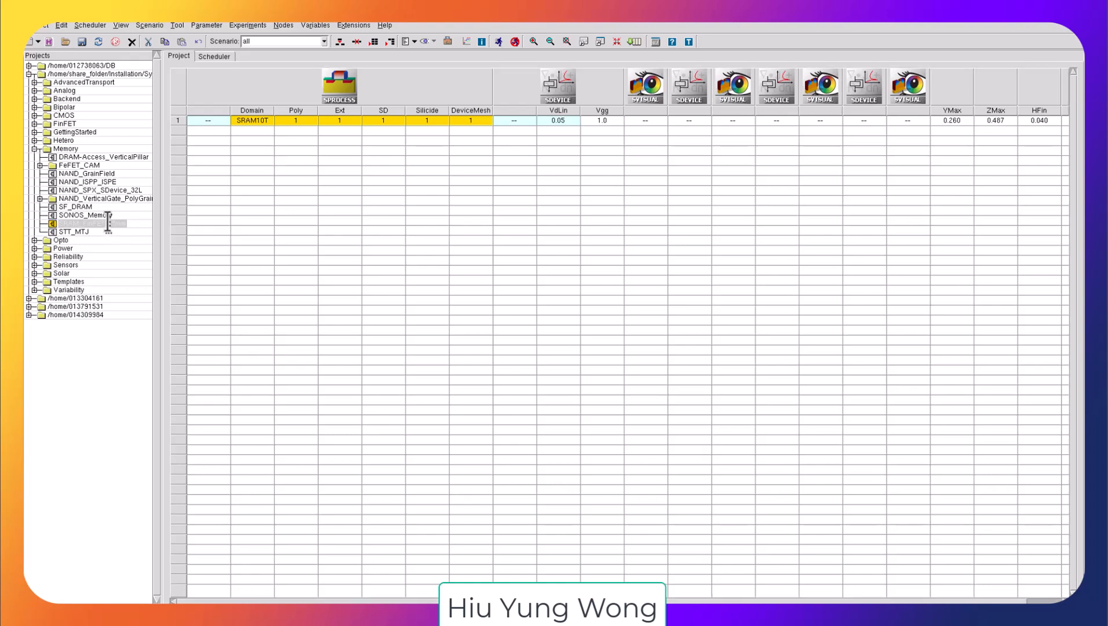
right_click(476, 120)
mouse_move(611, 287)
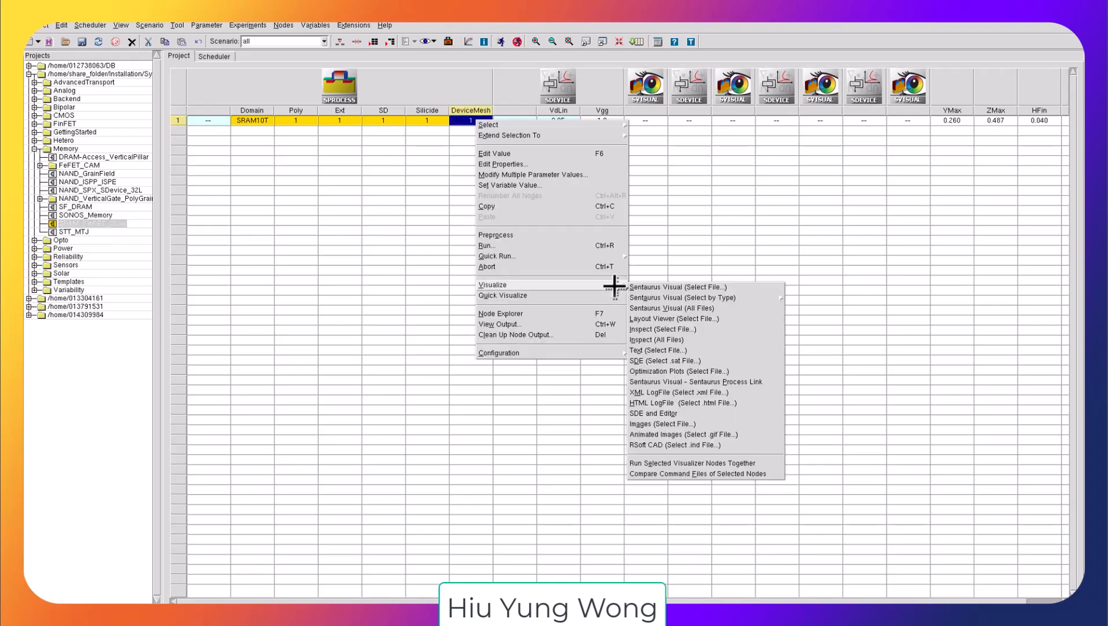
click(655, 288)
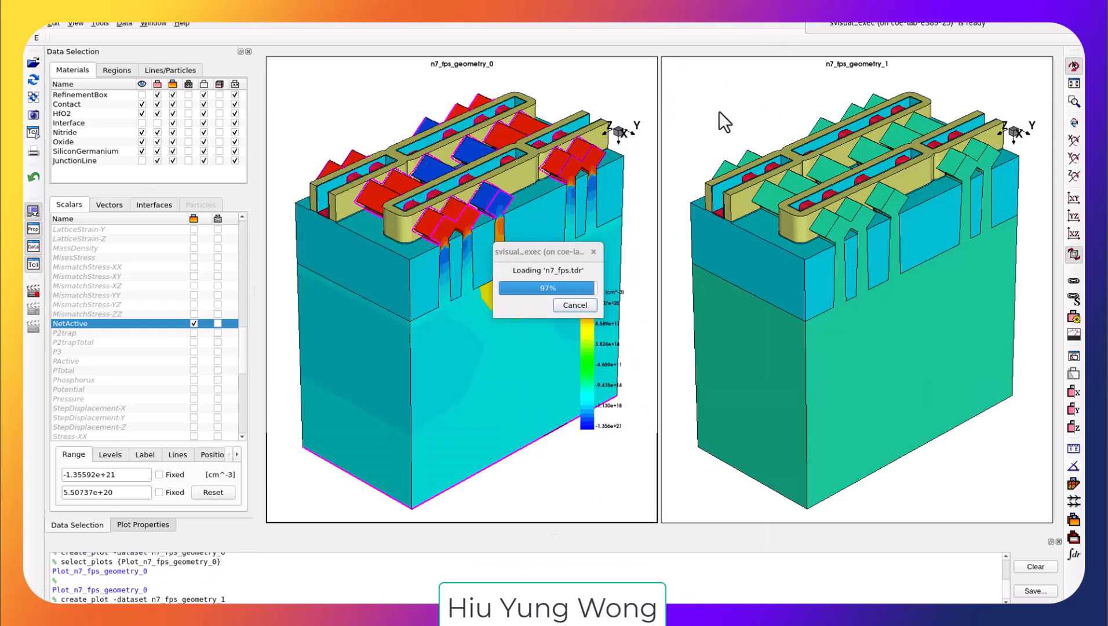
drag(300, 200, 329, 221)
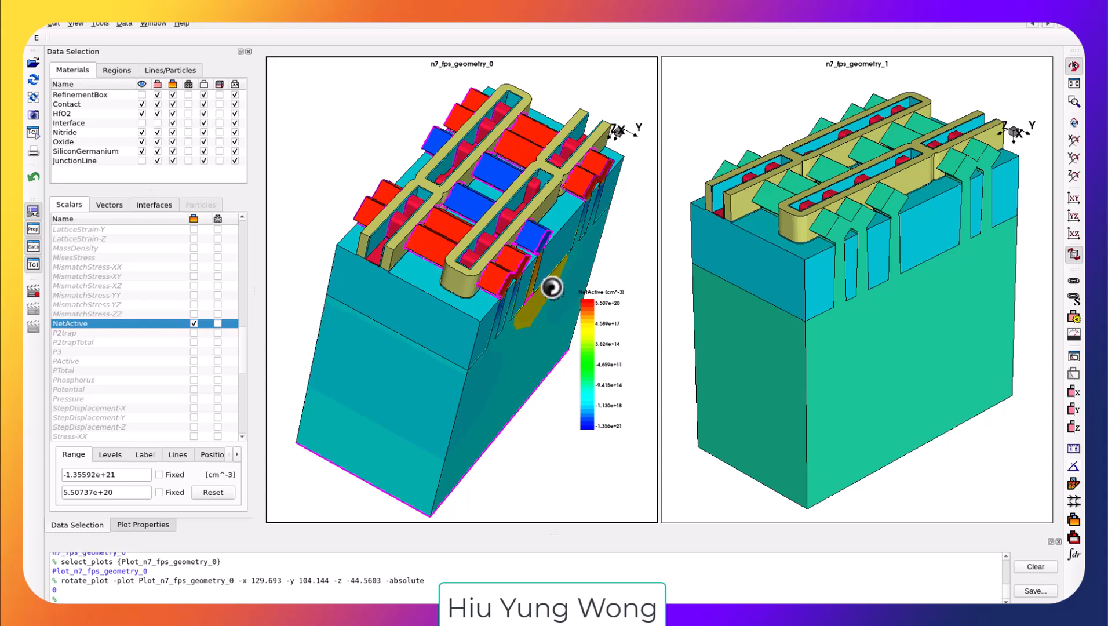
drag(529, 443, 767, 329)
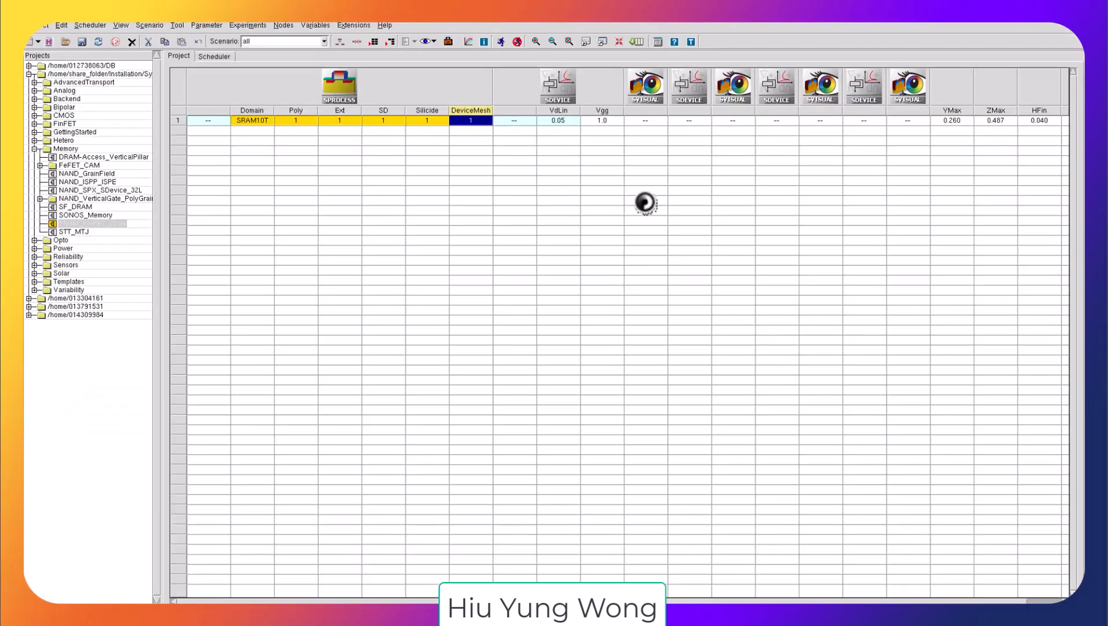
Step: Launch the Layout Viewer (Silicon WorkBench), enlarge its window and open its File page
click(355, 26)
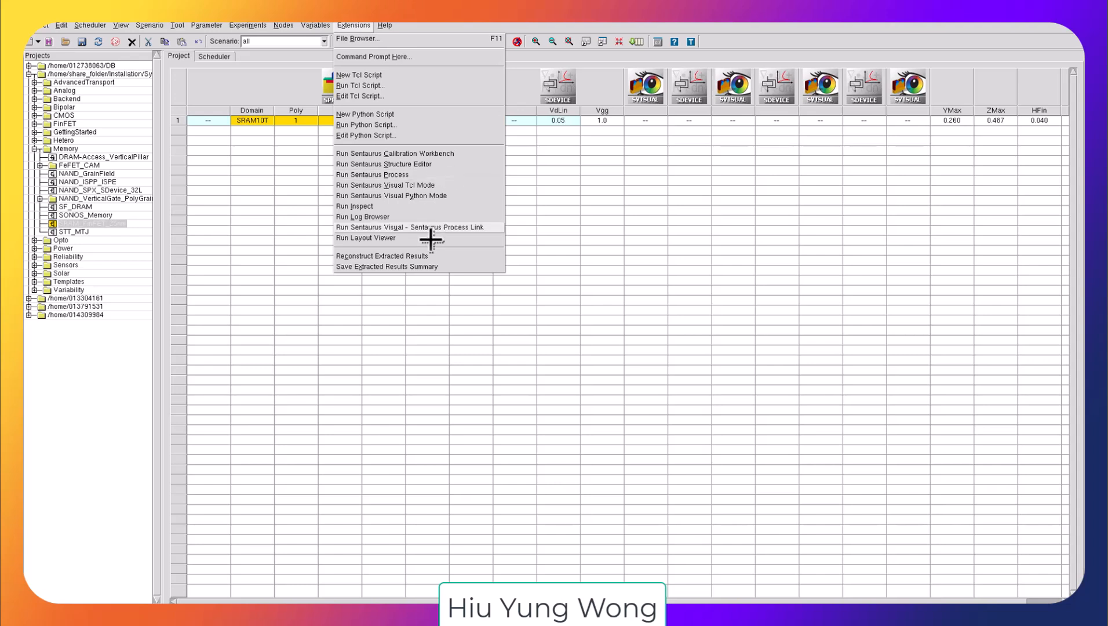
click(404, 238)
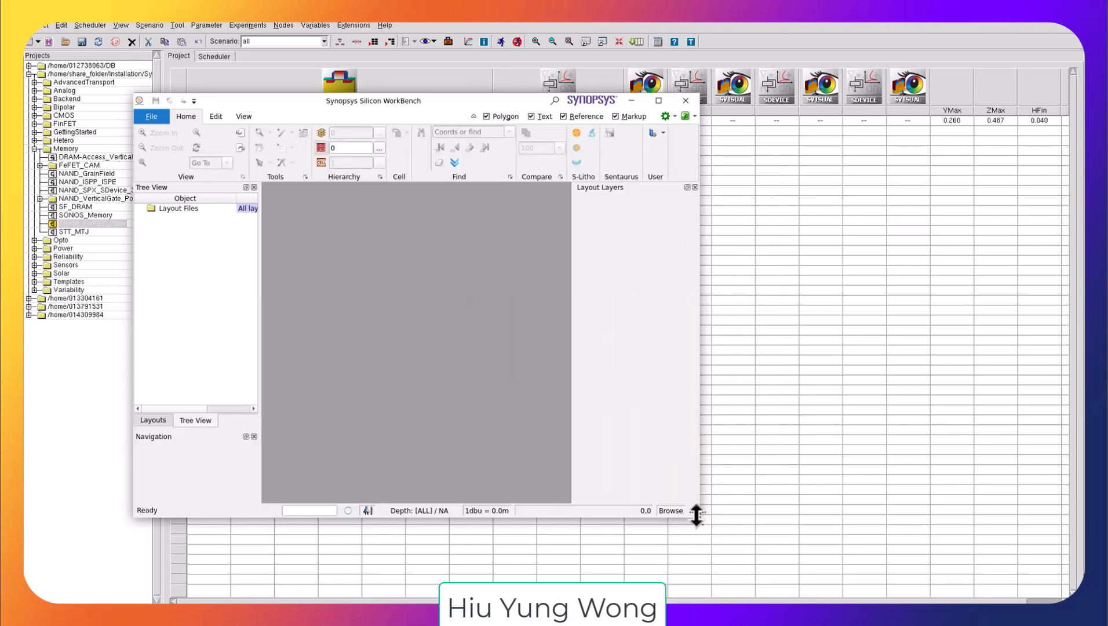
drag(707, 520, 982, 578)
drag(354, 100, 413, 73)
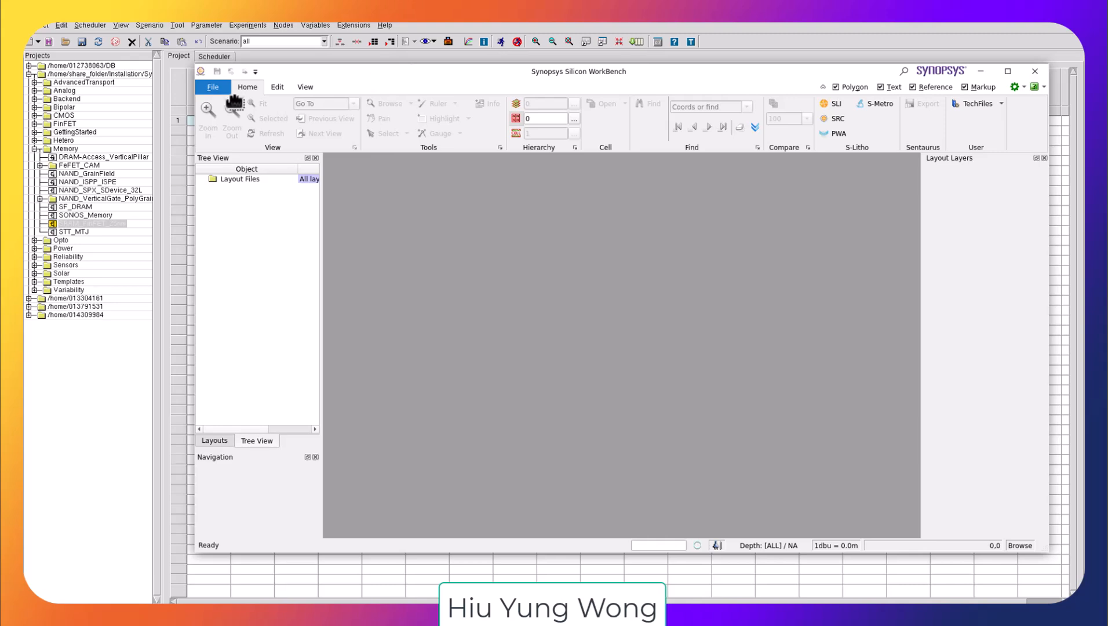
click(212, 89)
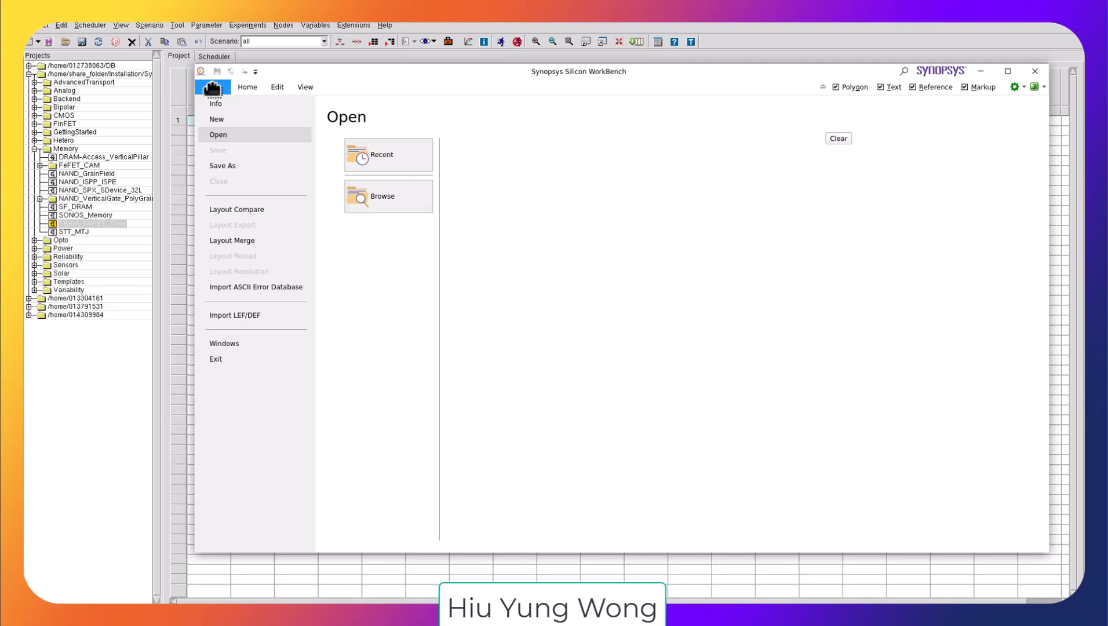
click(136, 367)
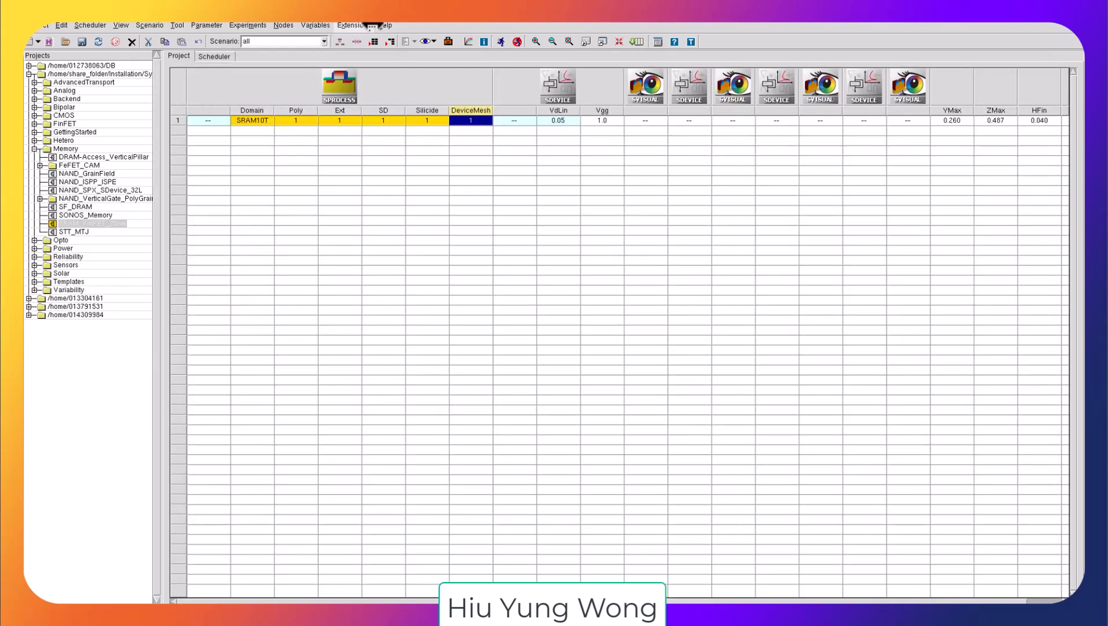
Step: Open the TCAD Documentation and, from it, the Sentaurus Process user guide
click(377, 27)
click(440, 54)
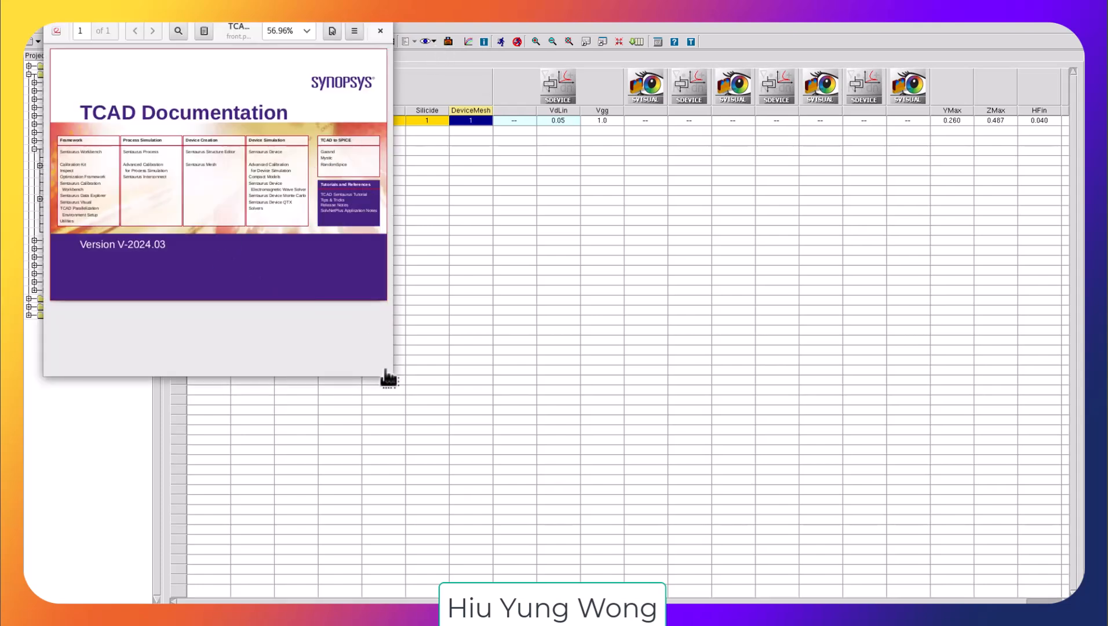
drag(386, 373, 891, 570)
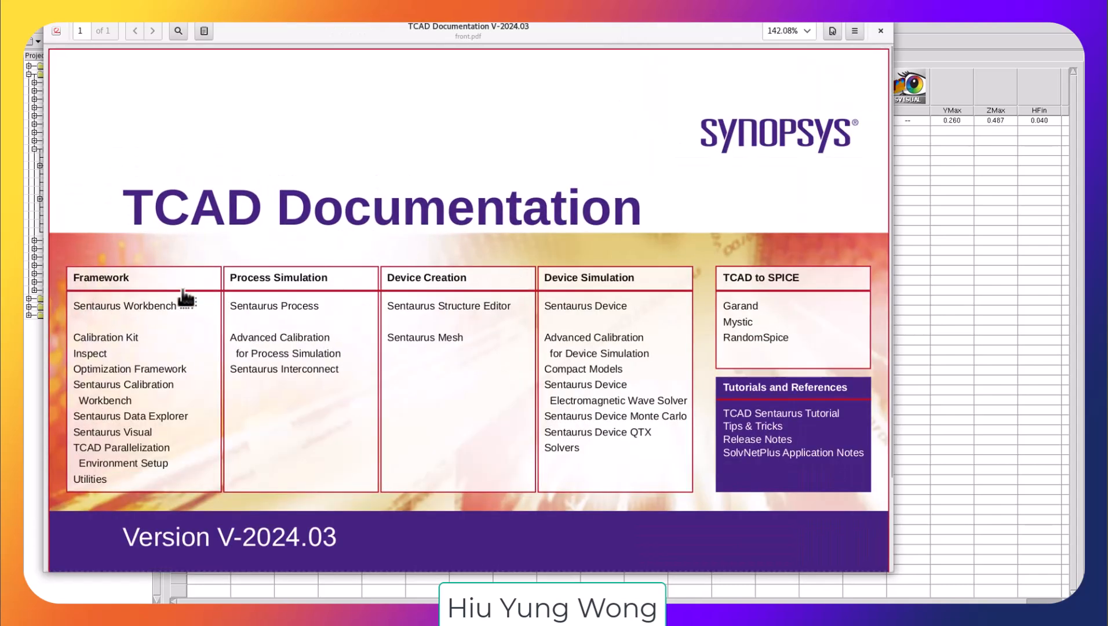
click(299, 306)
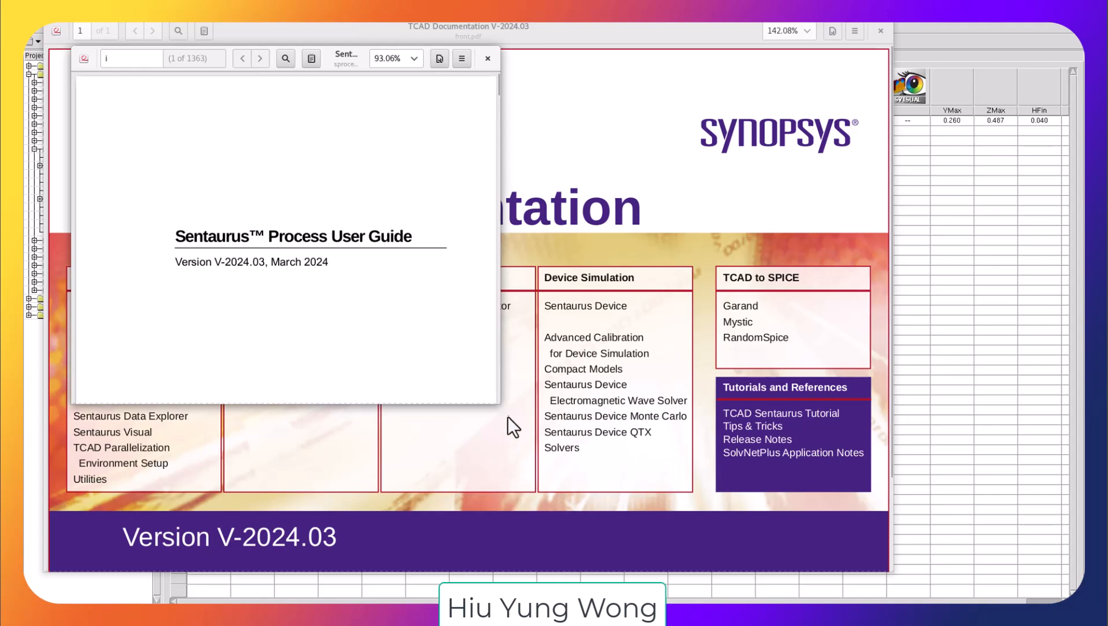
Step: Enlarge the user guide window and search it for siwb
drag(495, 400, 864, 502)
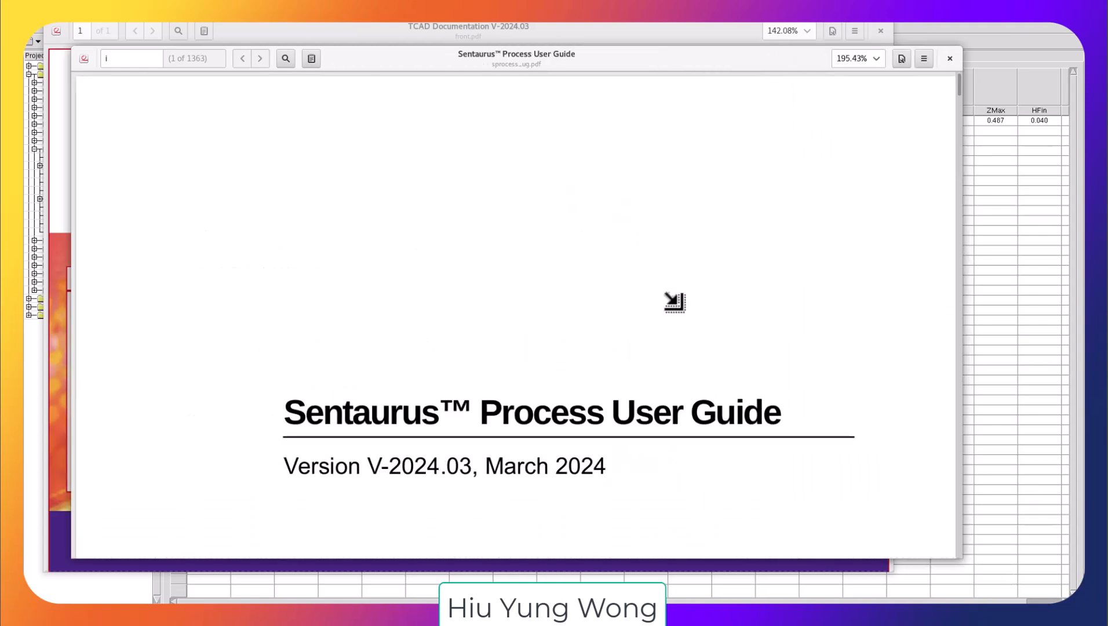
key(ctrl+f)
text(si)
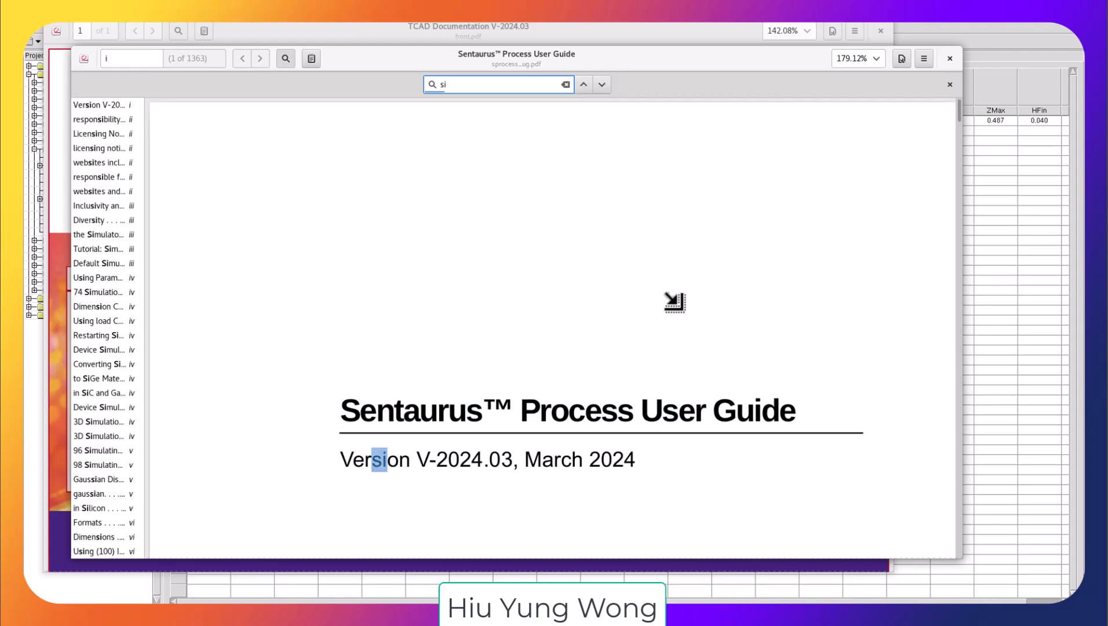
text(wb)
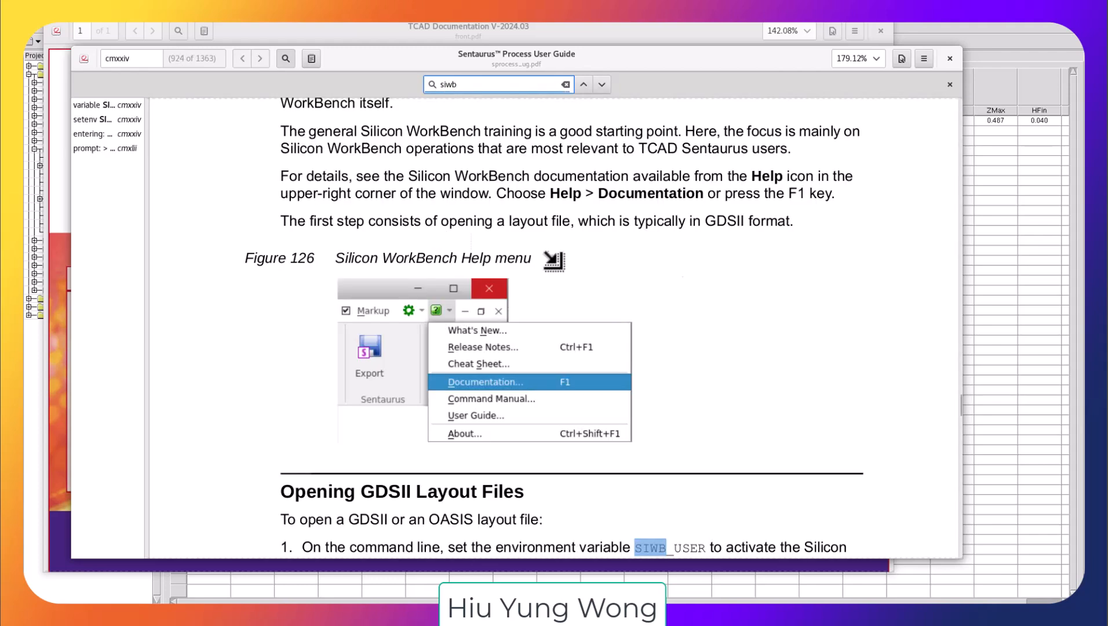
Step: Read the guide's instructions on opening GDSII layout files in Silicon WorkBench, then return to the Silicon WorkBench window
scroll(788, 276, up, 10)
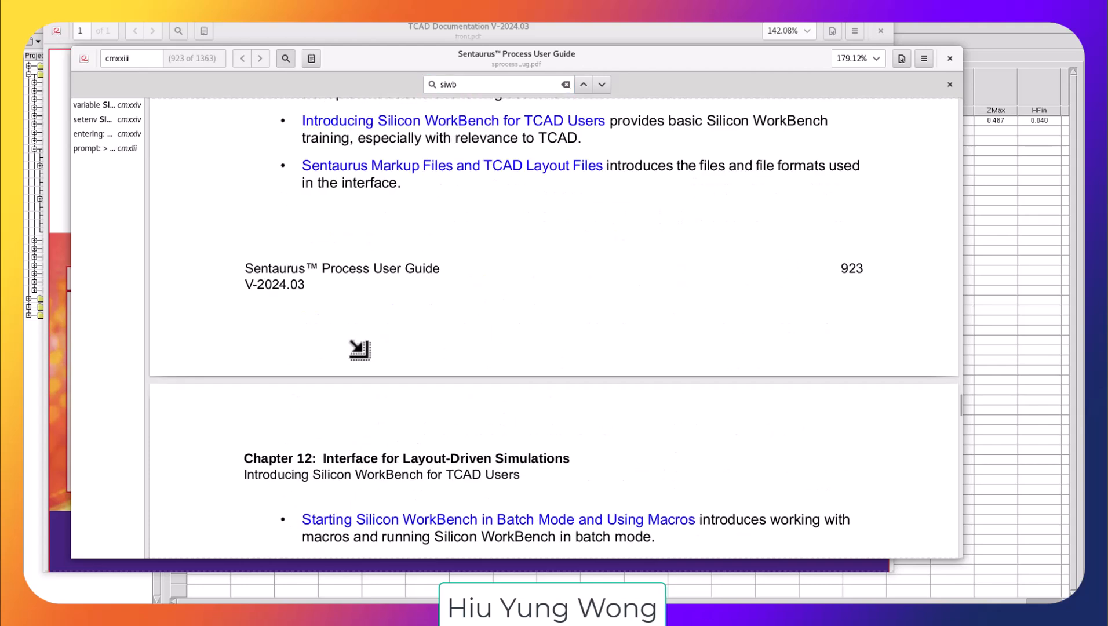
scroll(613, 285, up, 2)
scroll(615, 284, down, 2)
scroll(613, 284, down, 7)
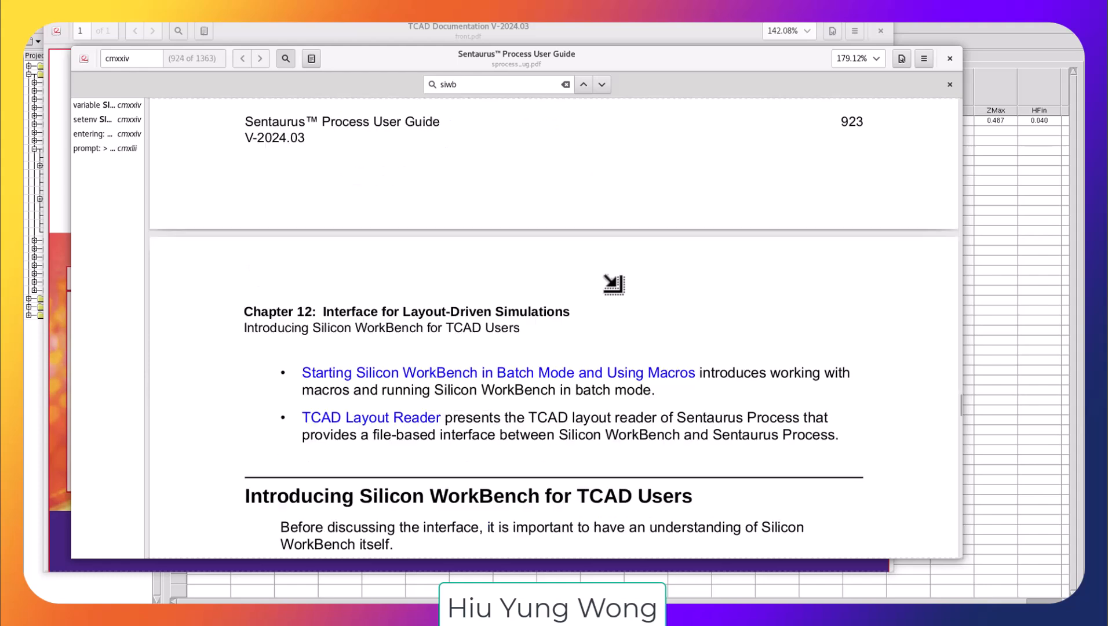
scroll(613, 284, down, 6)
scroll(613, 284, down, 4)
scroll(613, 284, down, 5)
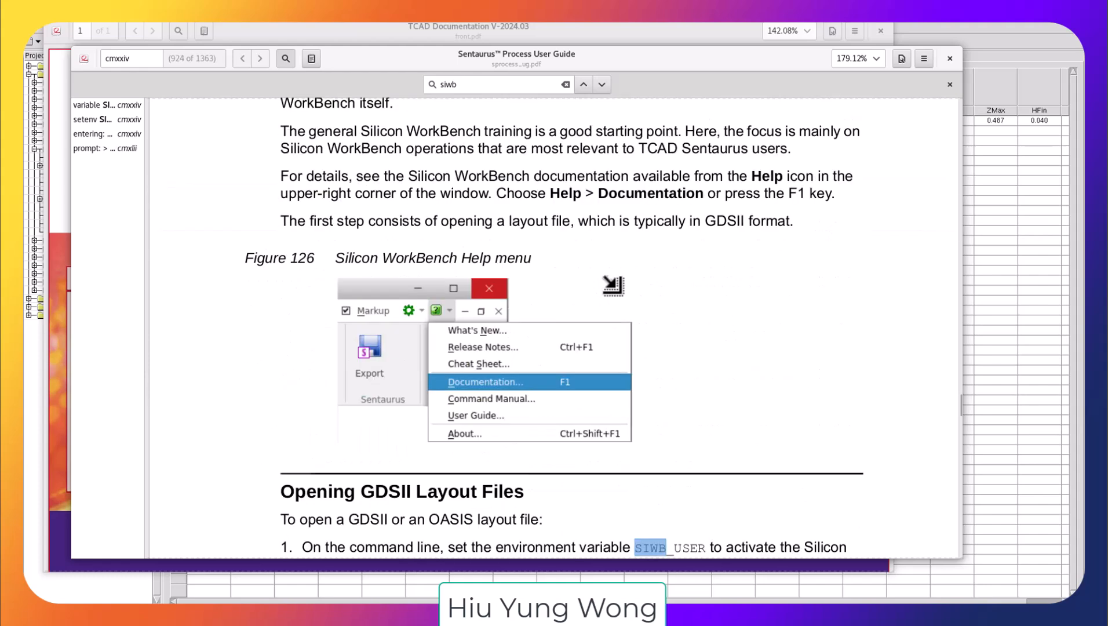
scroll(612, 284, down, 3)
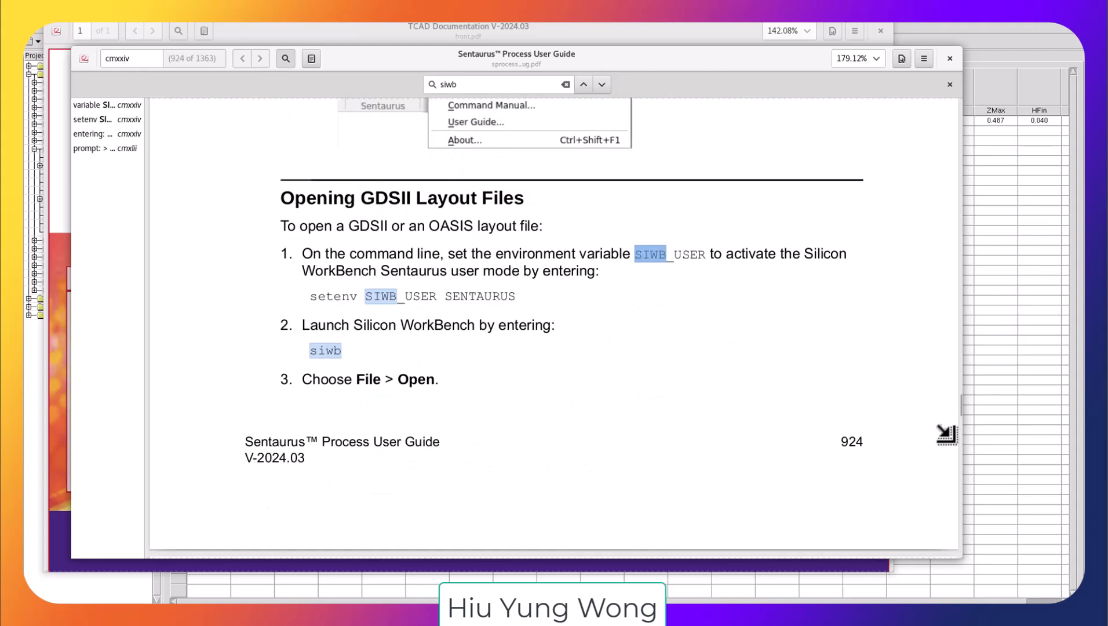
scroll(795, 404, down, 10)
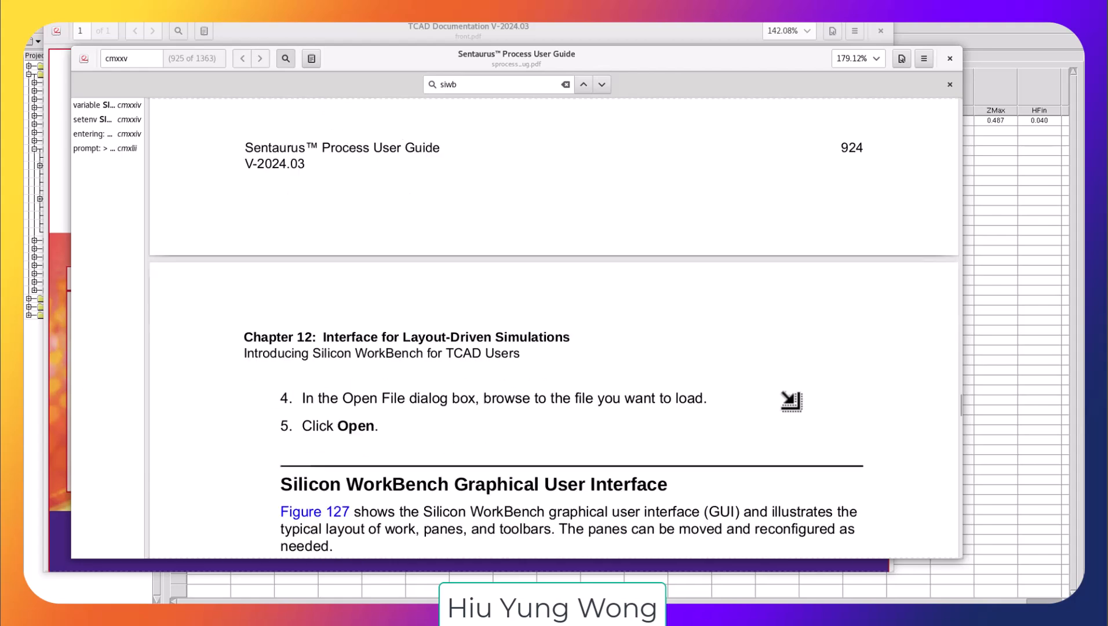
scroll(791, 400, down, 4)
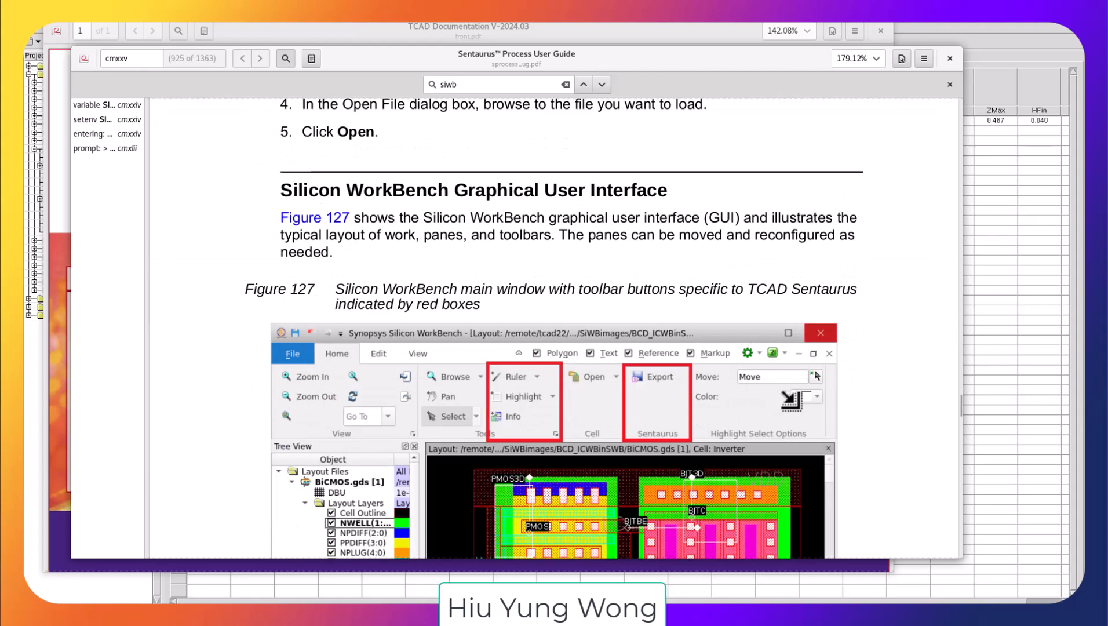
scroll(789, 400, down, 1)
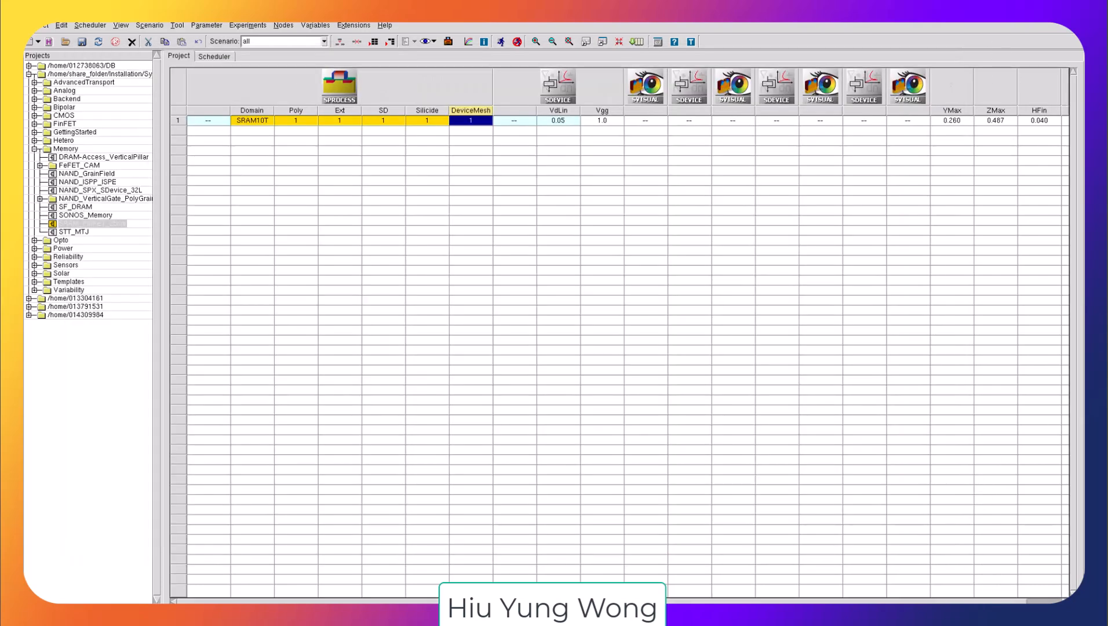
click(897, 605)
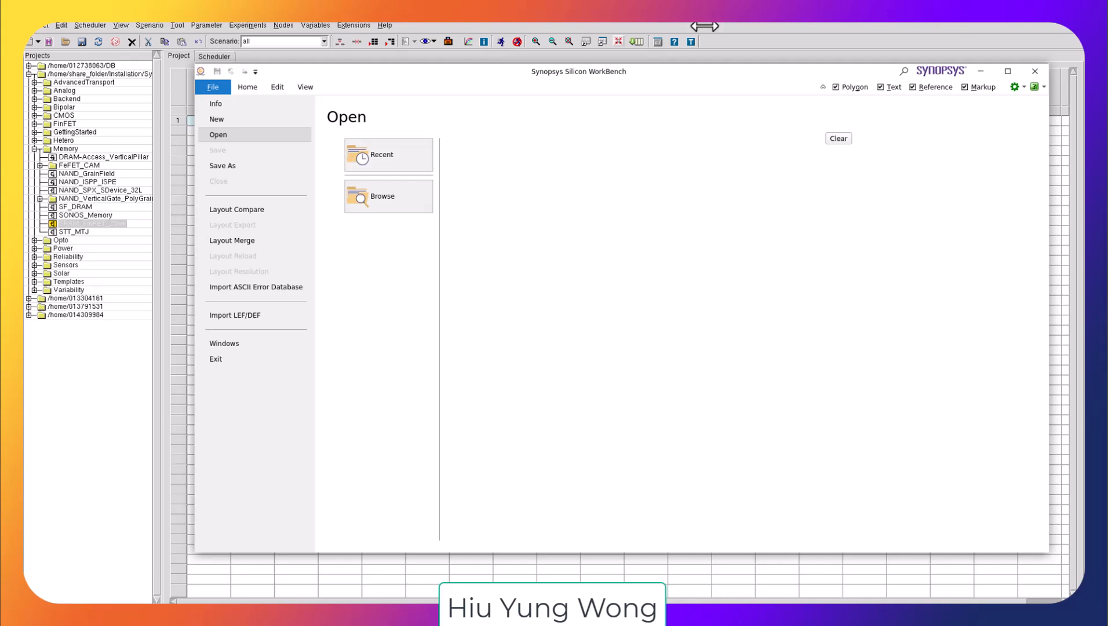
Step: Open a terminal in the project directory and list its .gds files
click(736, 34)
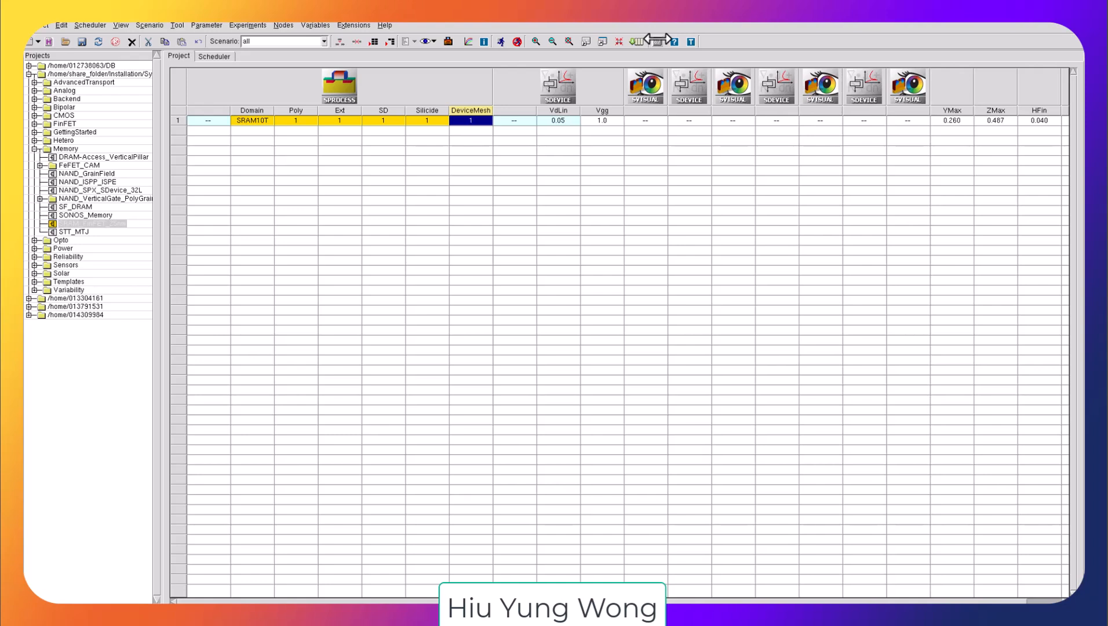
click(658, 41)
text(ls *.gds)
key(Return)
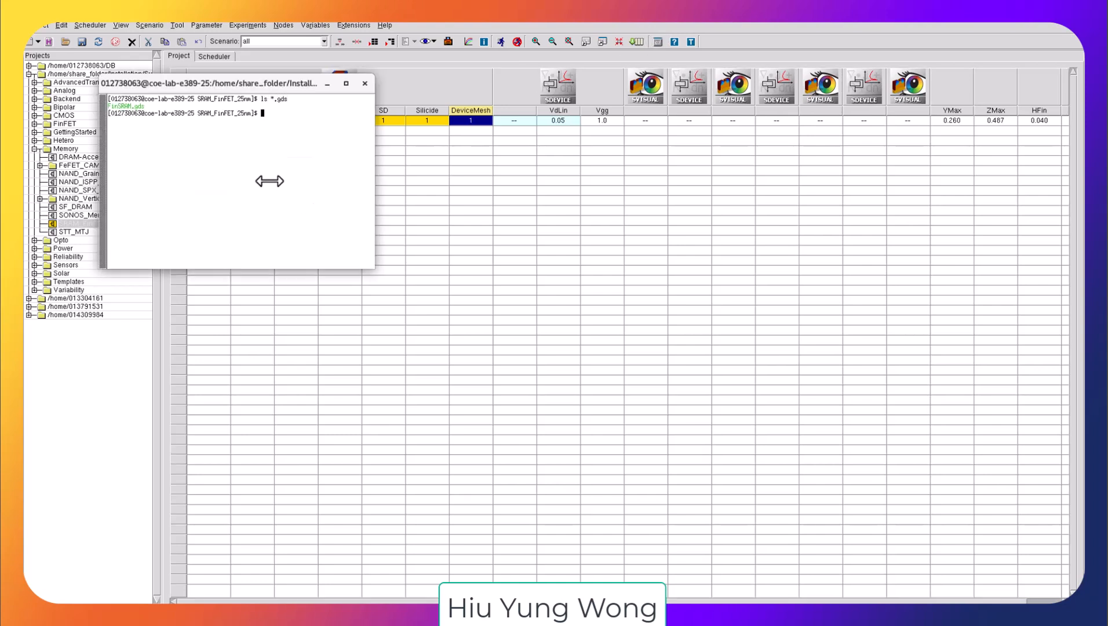
Step: List the project files whose names start with FinSRAM
text(ls FinSRAM*)
key(Return)
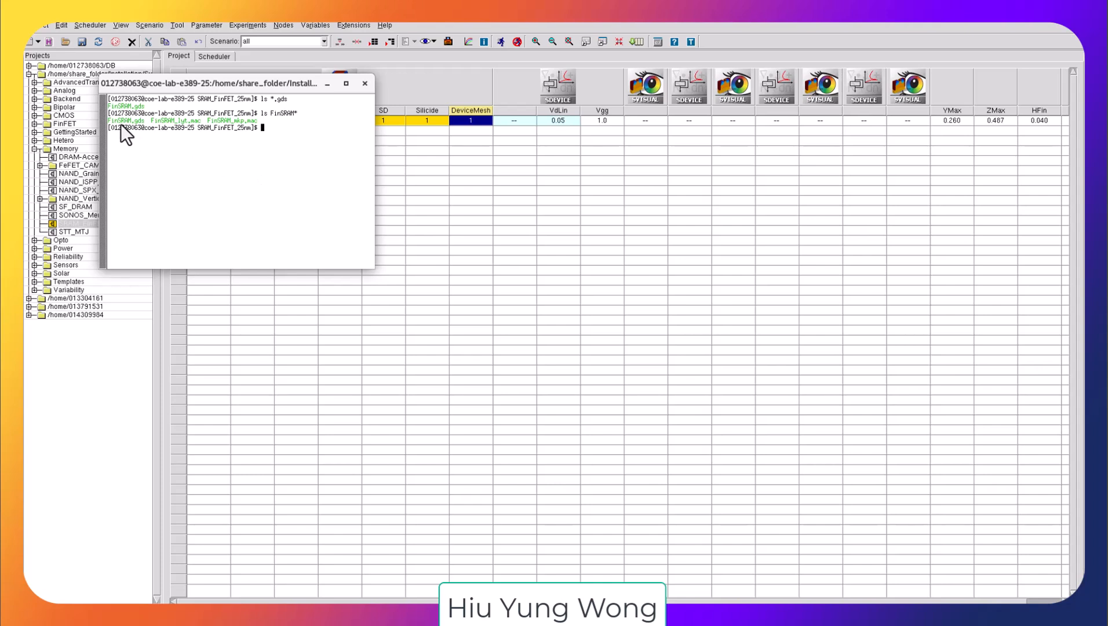
Step: Copy all FinSRAM files from the project directory to the home directory
drag(108, 121, 149, 121)
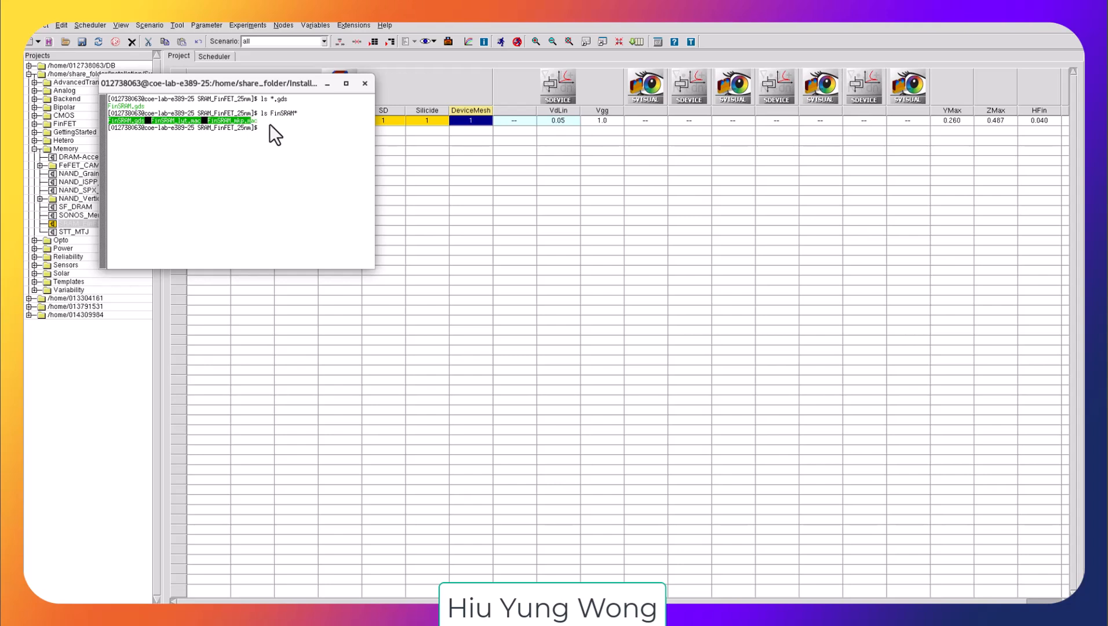
drag(270, 124, 269, 124)
click(313, 130)
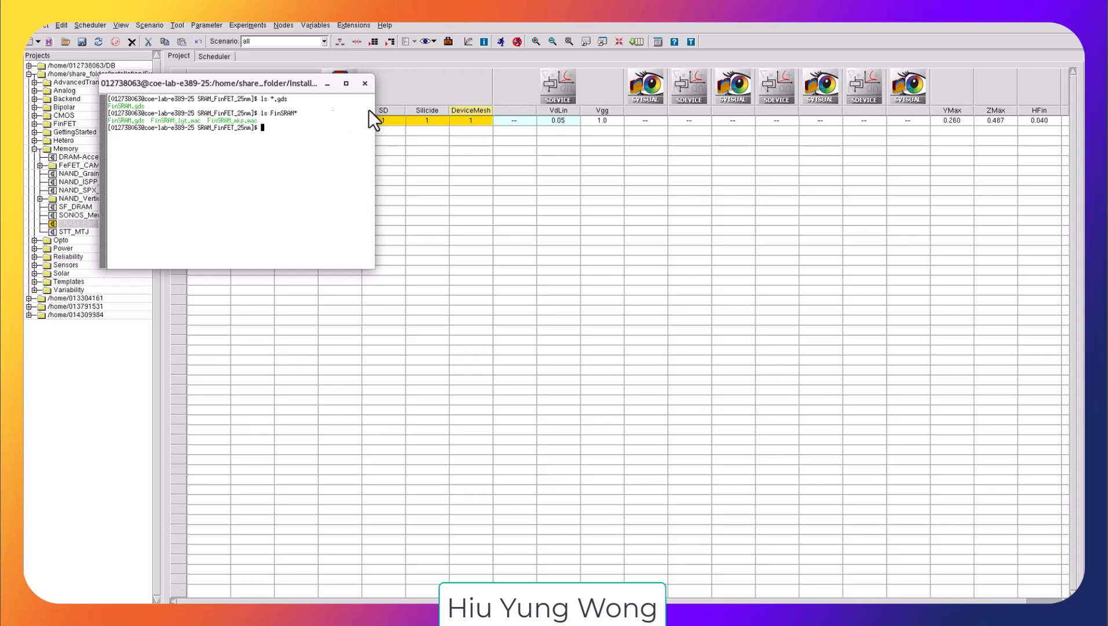
text(cp FinSRAM* ~)
key(Return)
Step: Browse the project folder in Silicon WorkBench and open the layout file FinSRAM_lyt.mac
click(534, 215)
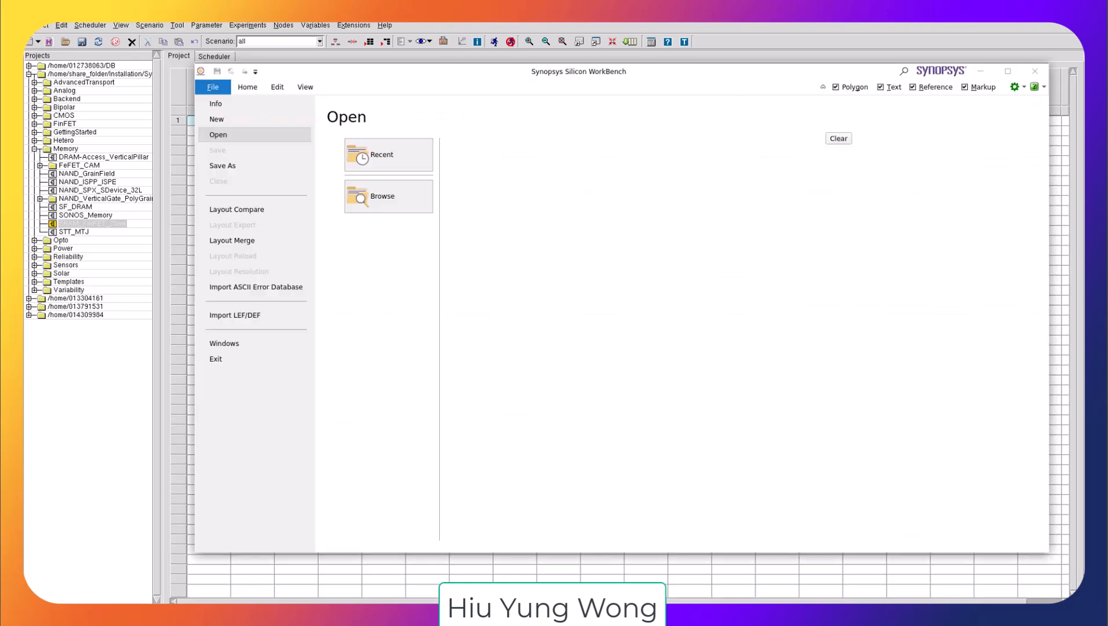
click(399, 187)
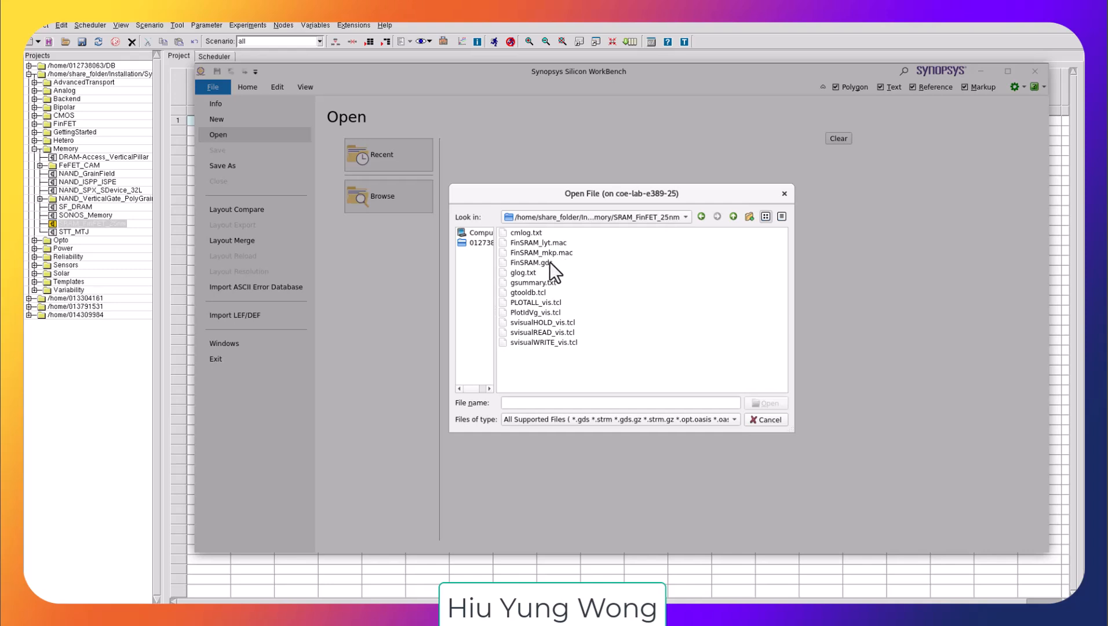
click(550, 261)
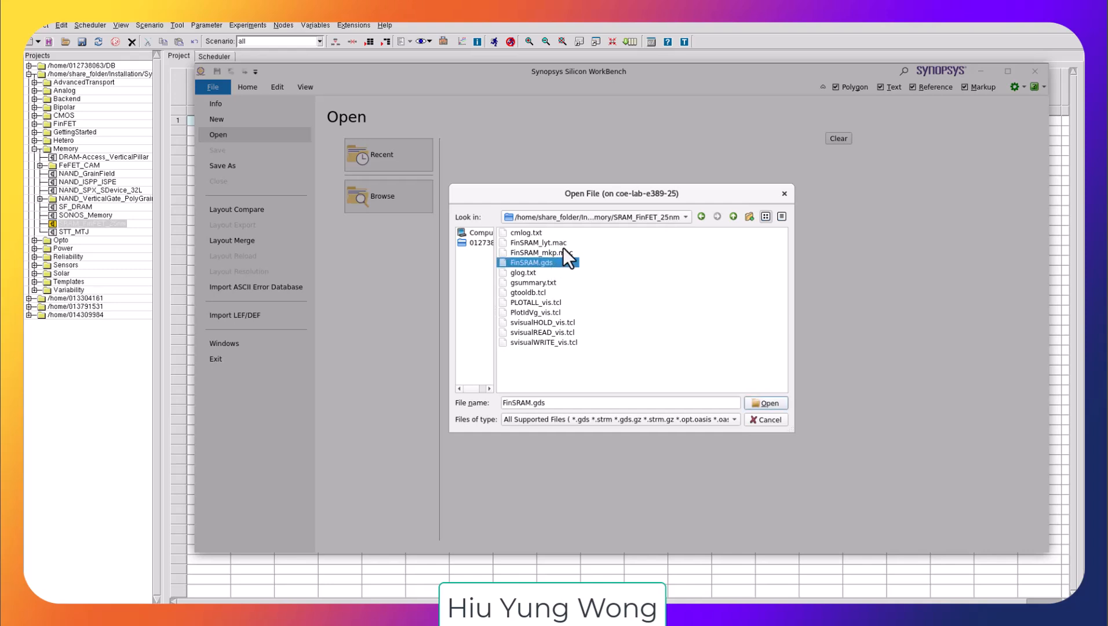
click(562, 247)
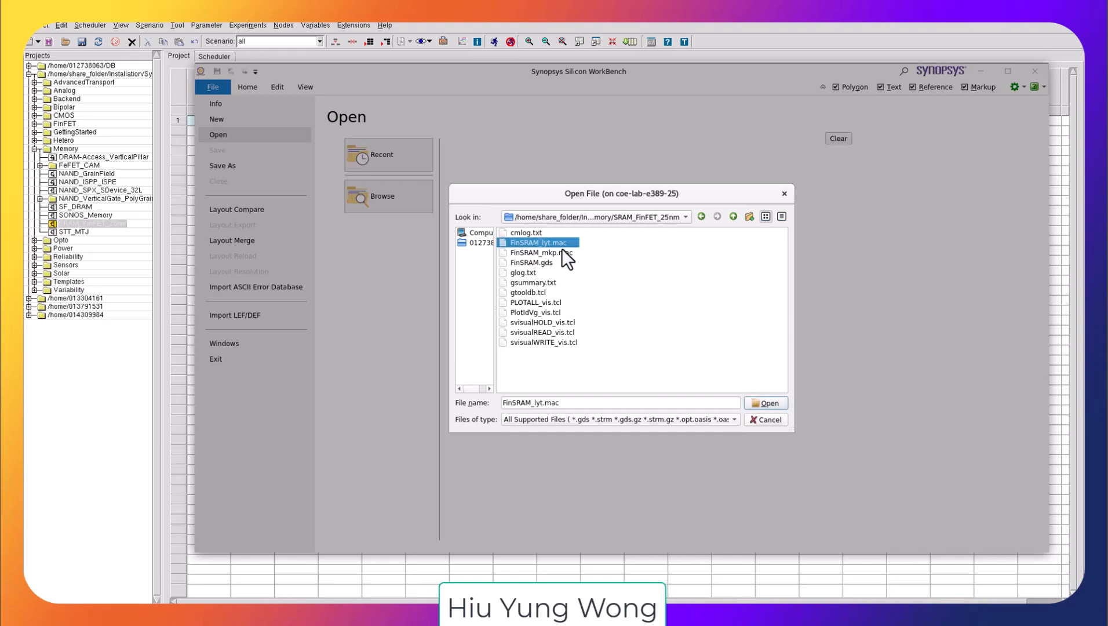
click(765, 403)
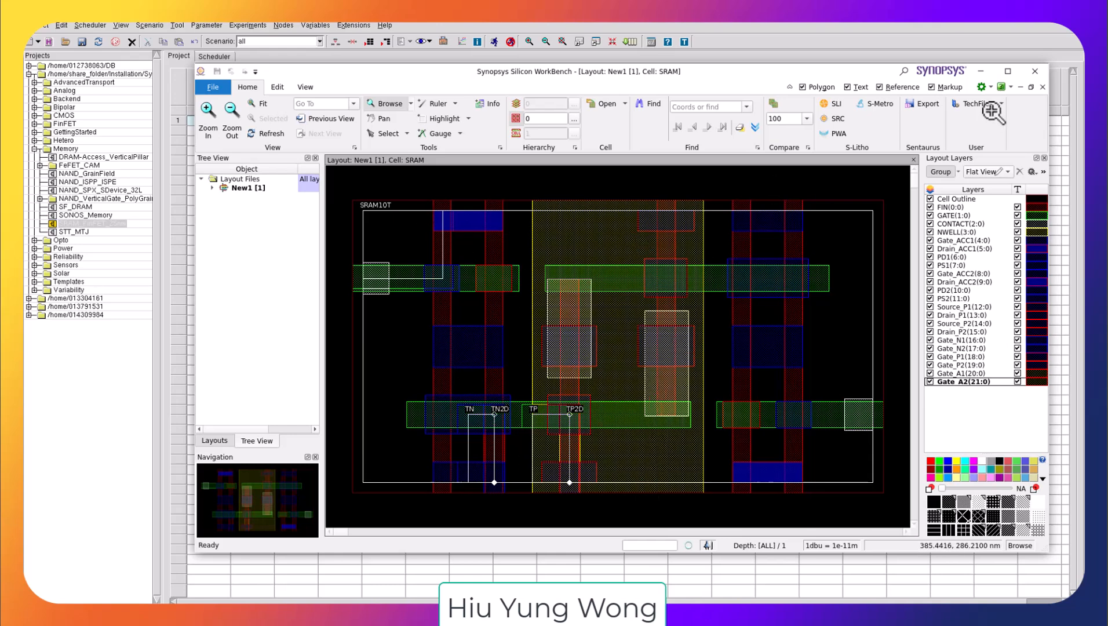
Step: Maximize the layout window and go through the entries of the layer list
click(1008, 71)
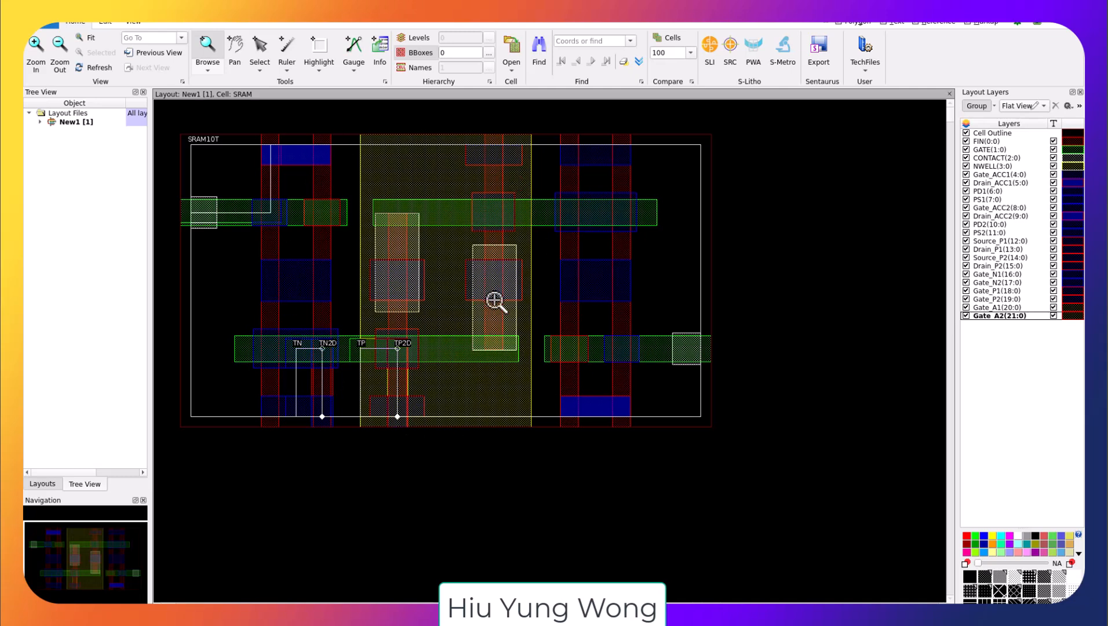
click(1009, 142)
click(997, 149)
click(997, 175)
click(997, 224)
click(997, 291)
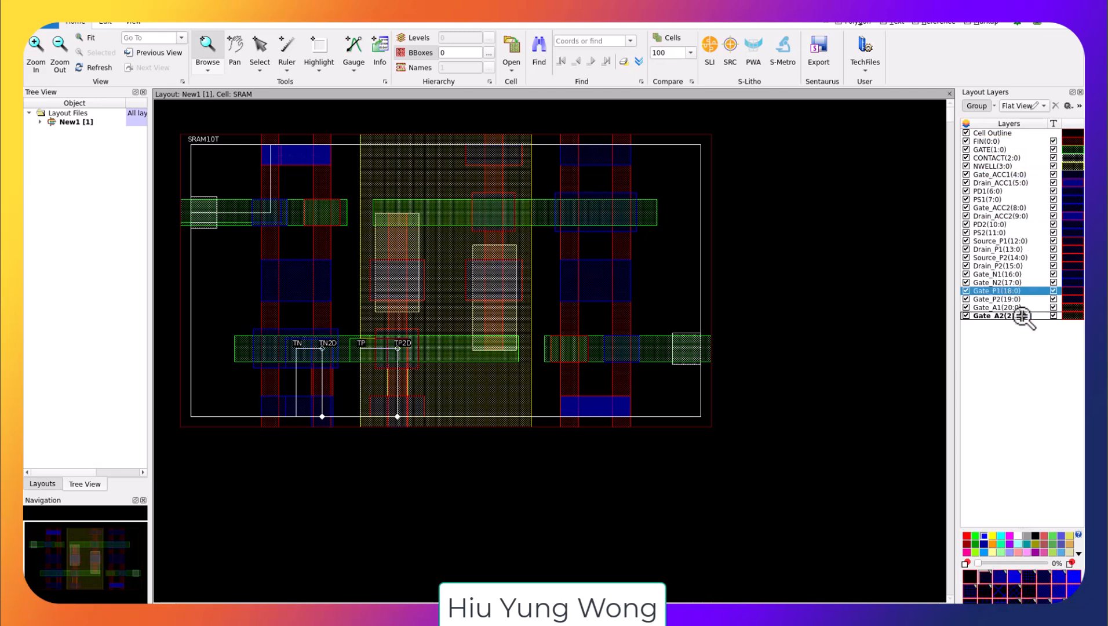
click(998, 316)
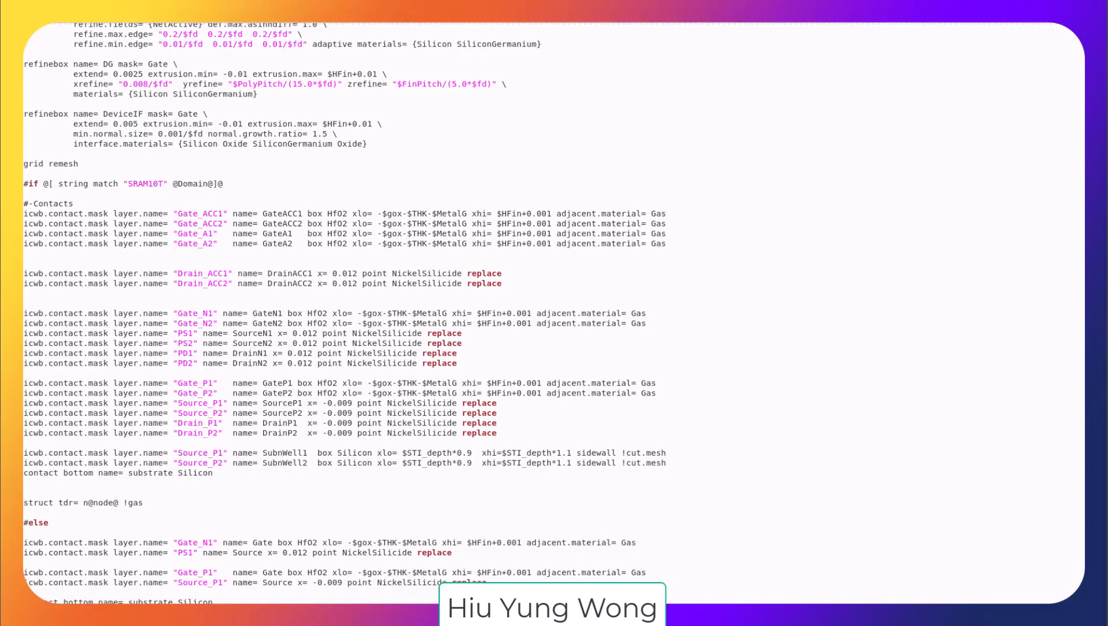
Step: Inspect the layout header of the process command file and search the file for domain
scroll(509, 355, up, 20)
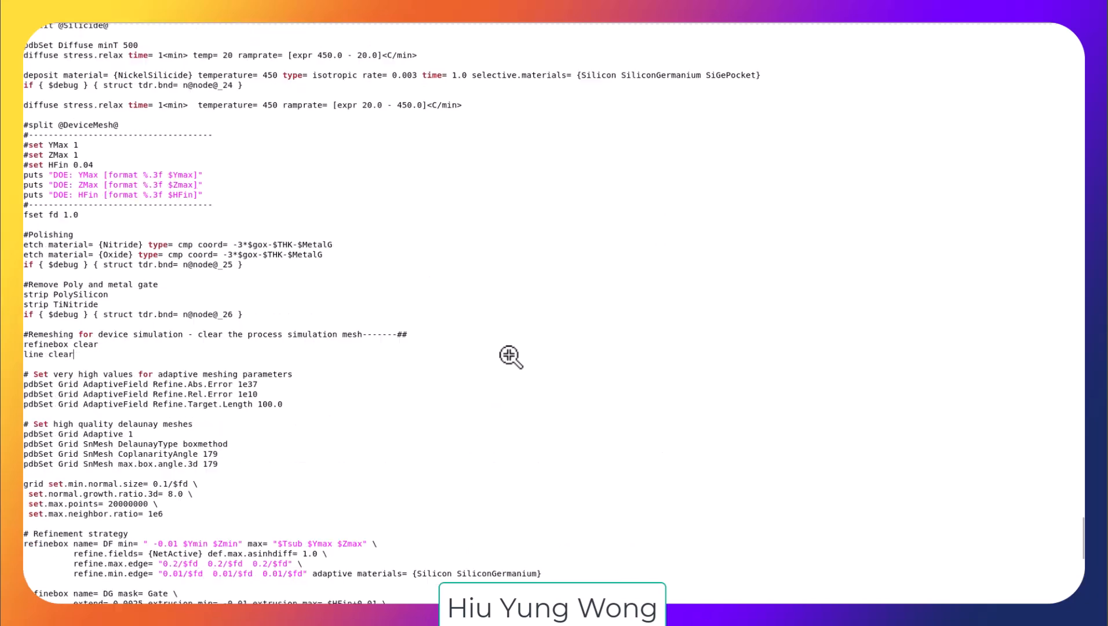
scroll(510, 355, up, 20)
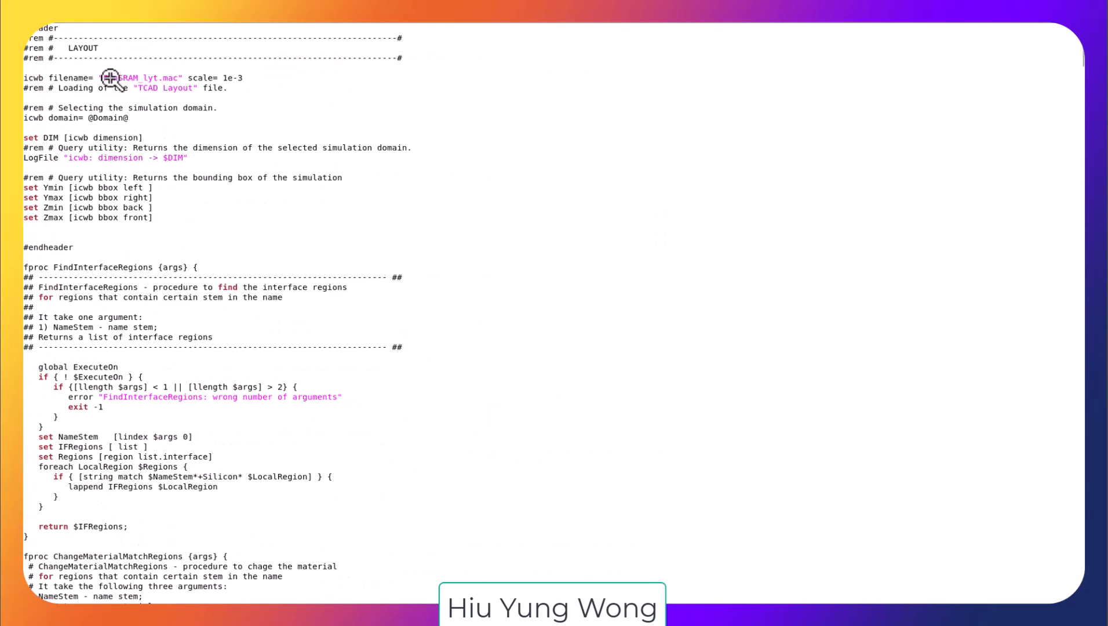
drag(102, 78, 182, 80)
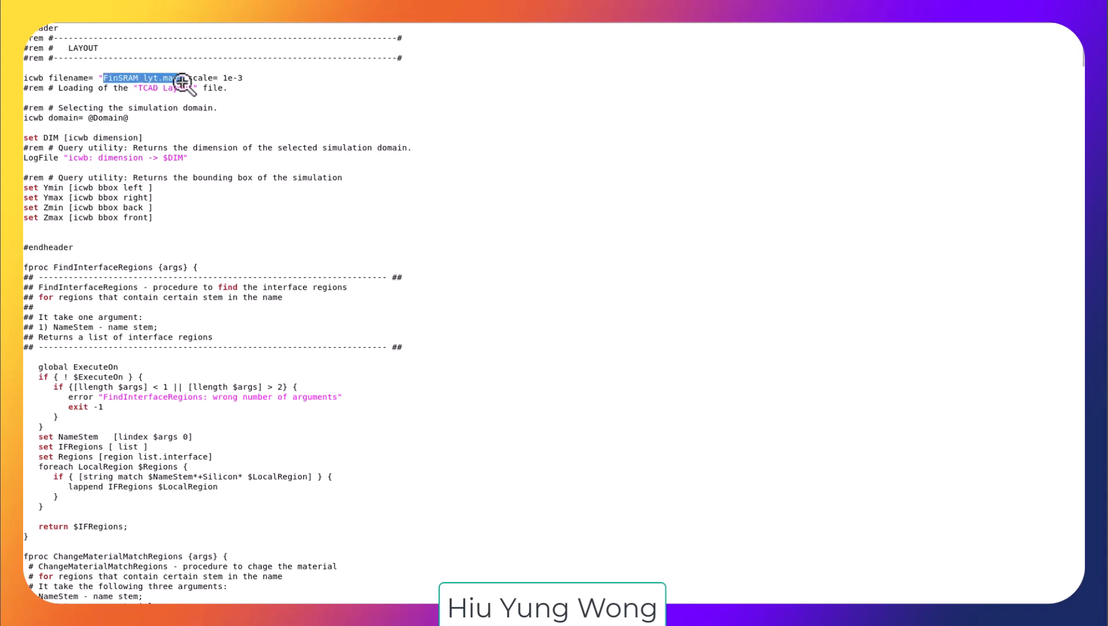
click(397, 156)
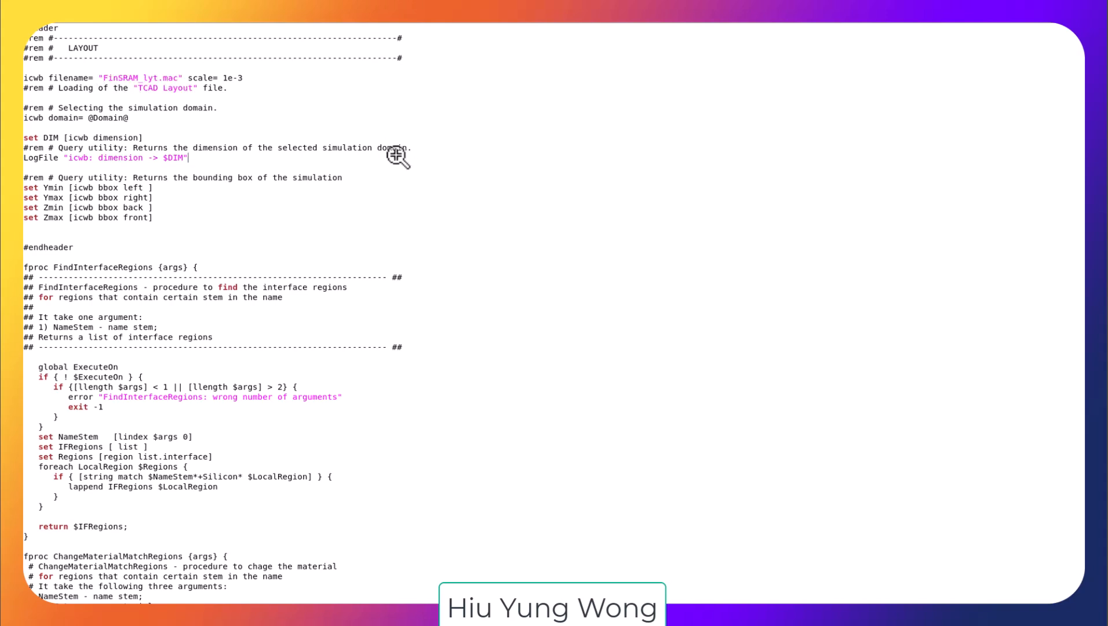
key(ctrl+f)
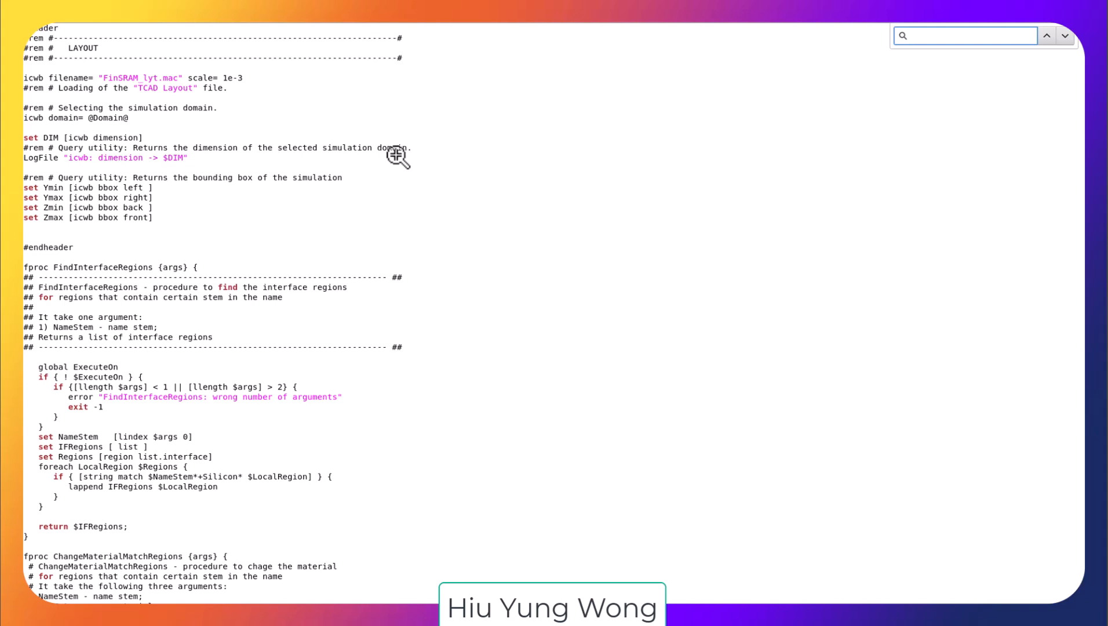
text(domain)
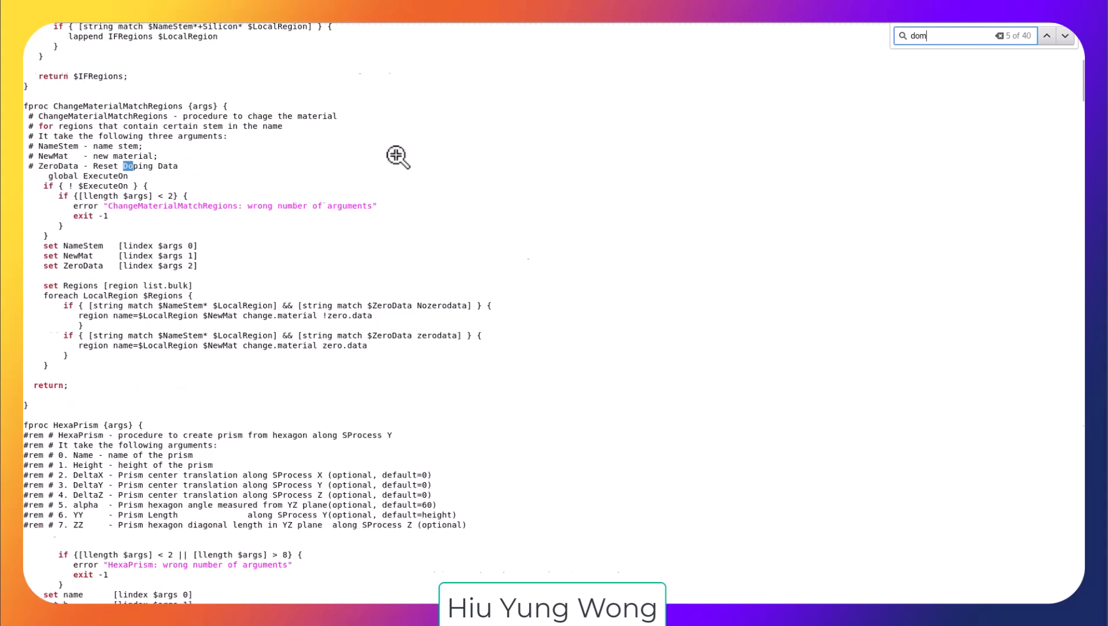
key(Return)
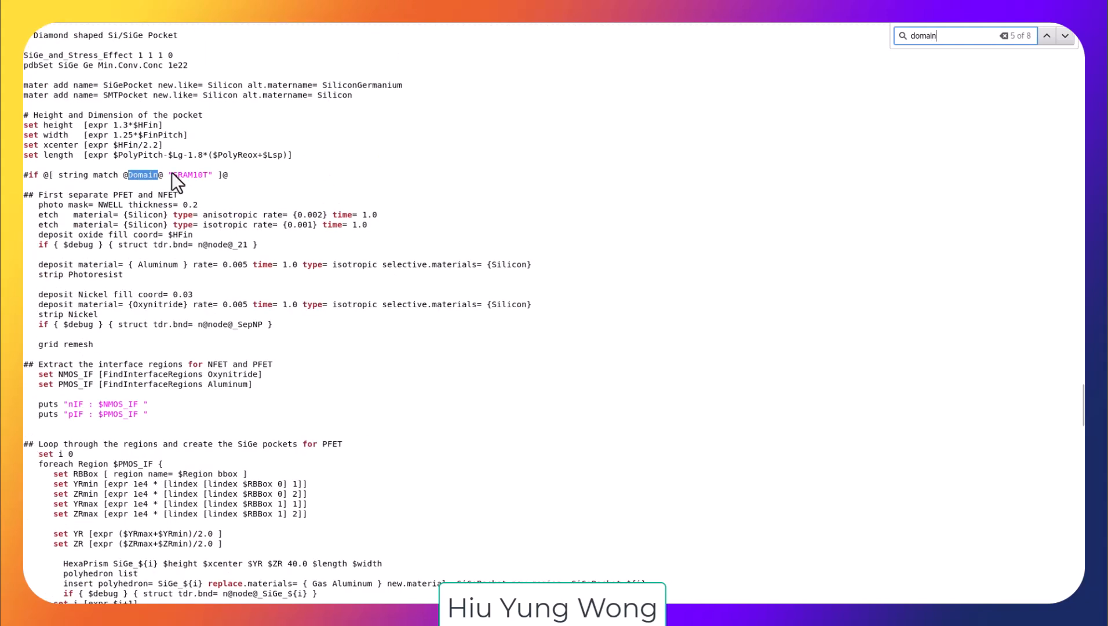
click(172, 175)
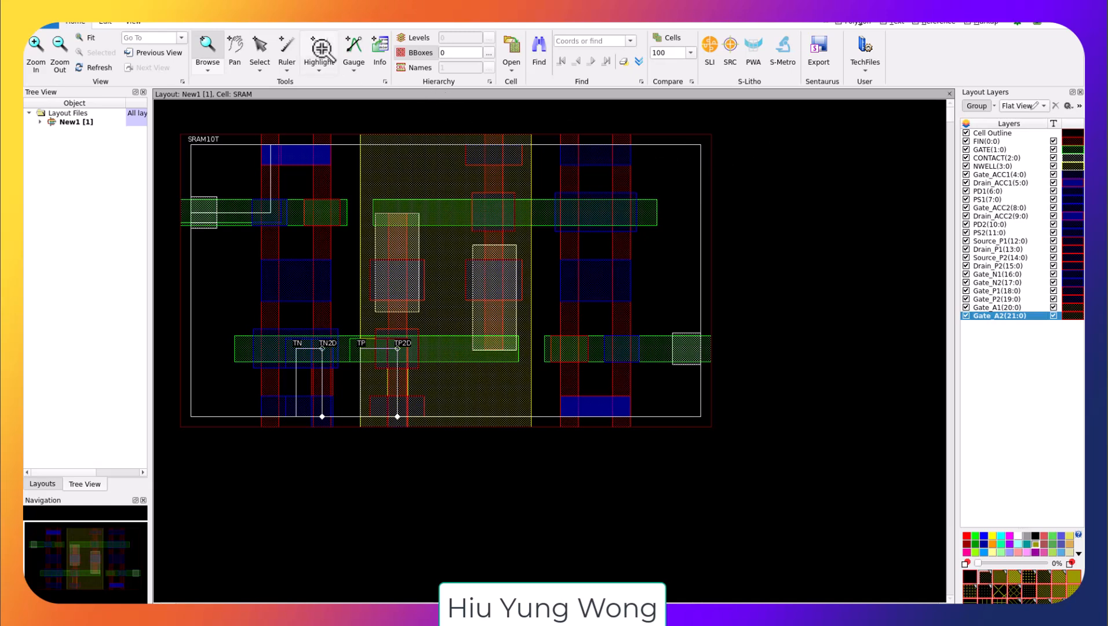
Step: Highlight a rectangular area around the SIM3D69 domain at the upper left of the layout
click(321, 48)
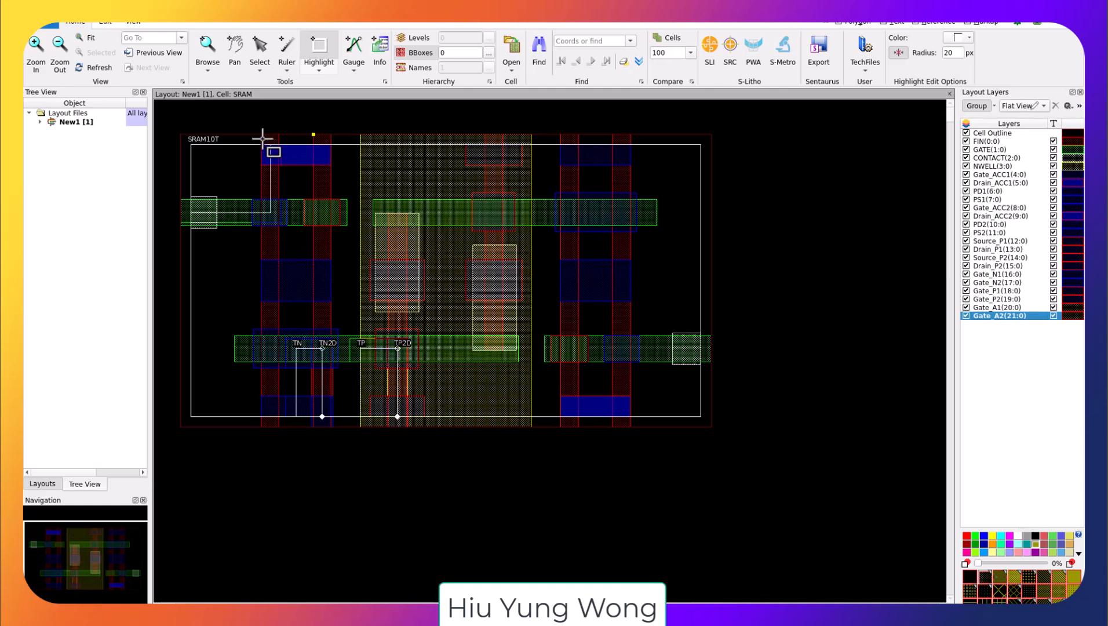
drag(243, 129, 356, 247)
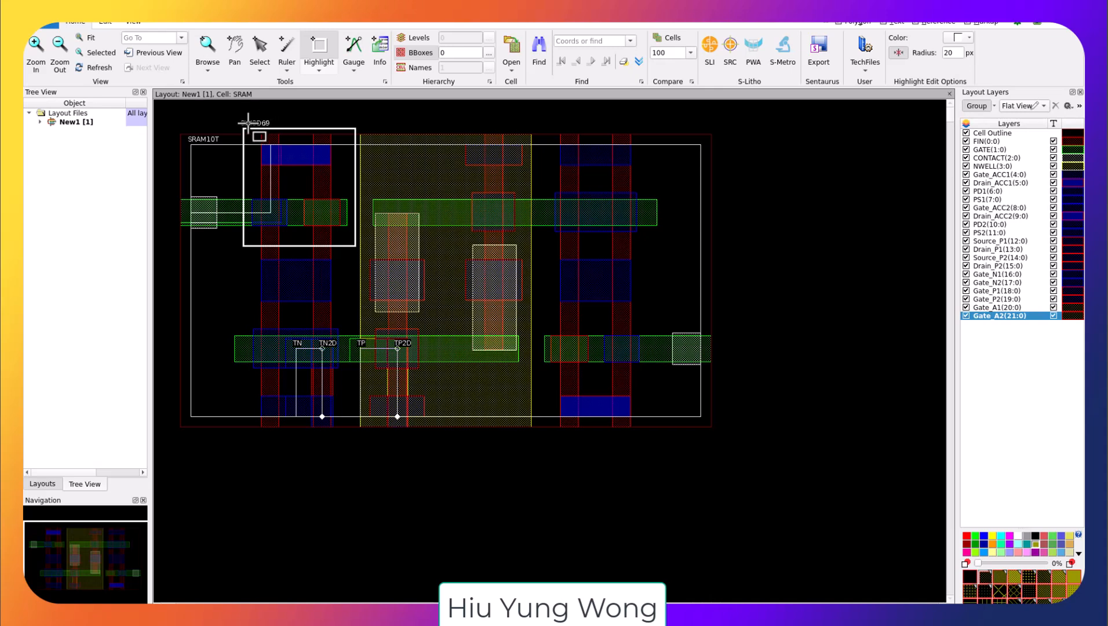
Step: Expand the layout file's Cells and Open Cells branches in the tree view
click(39, 122)
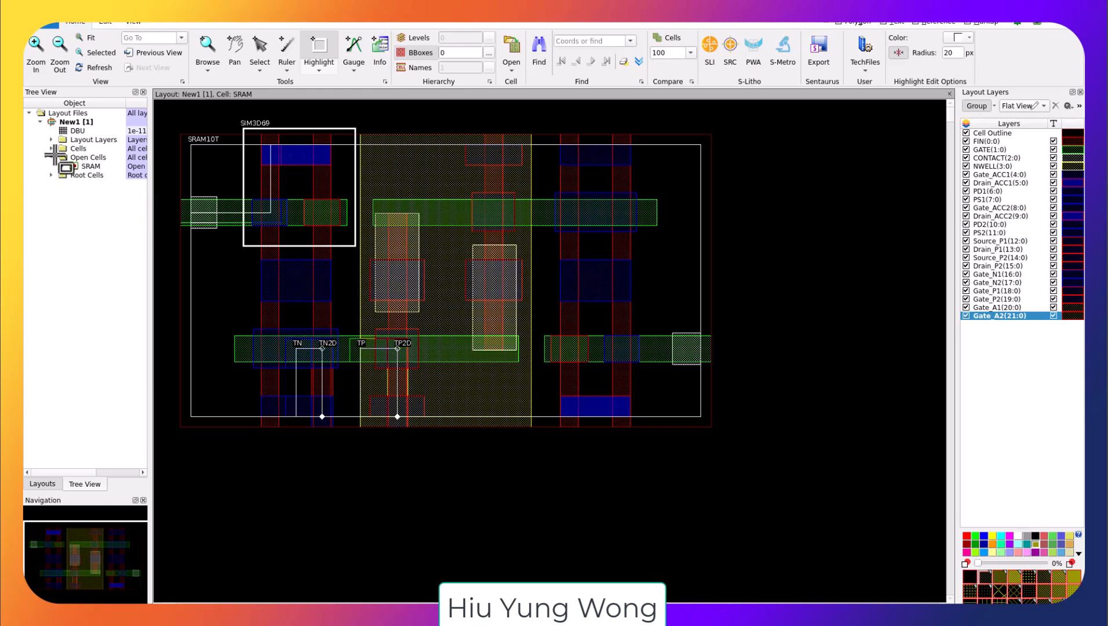
click(52, 149)
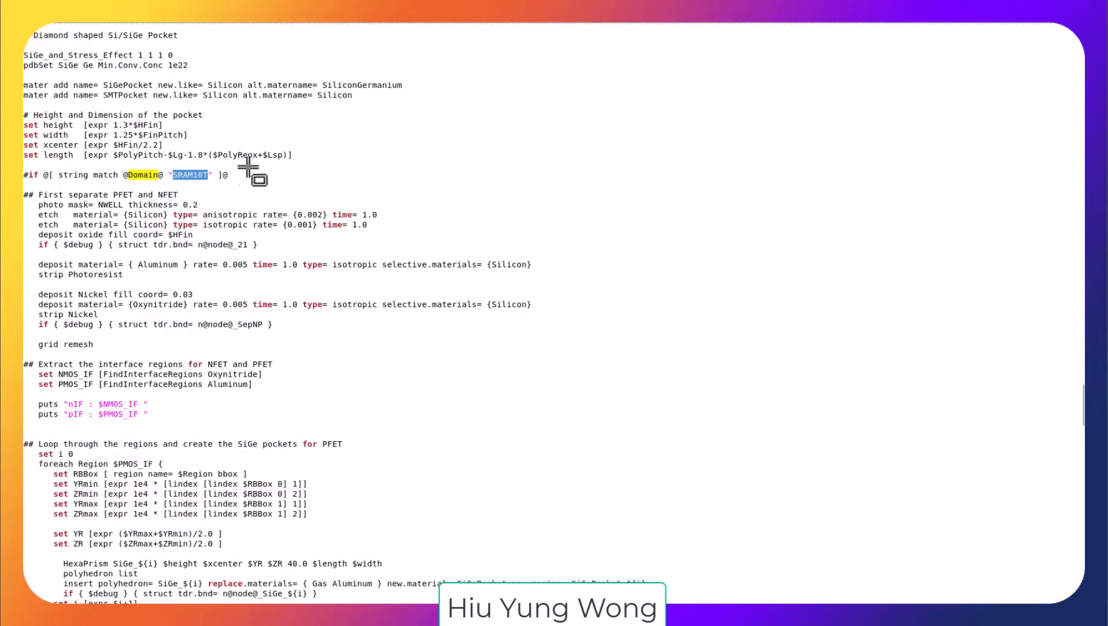
click(212, 174)
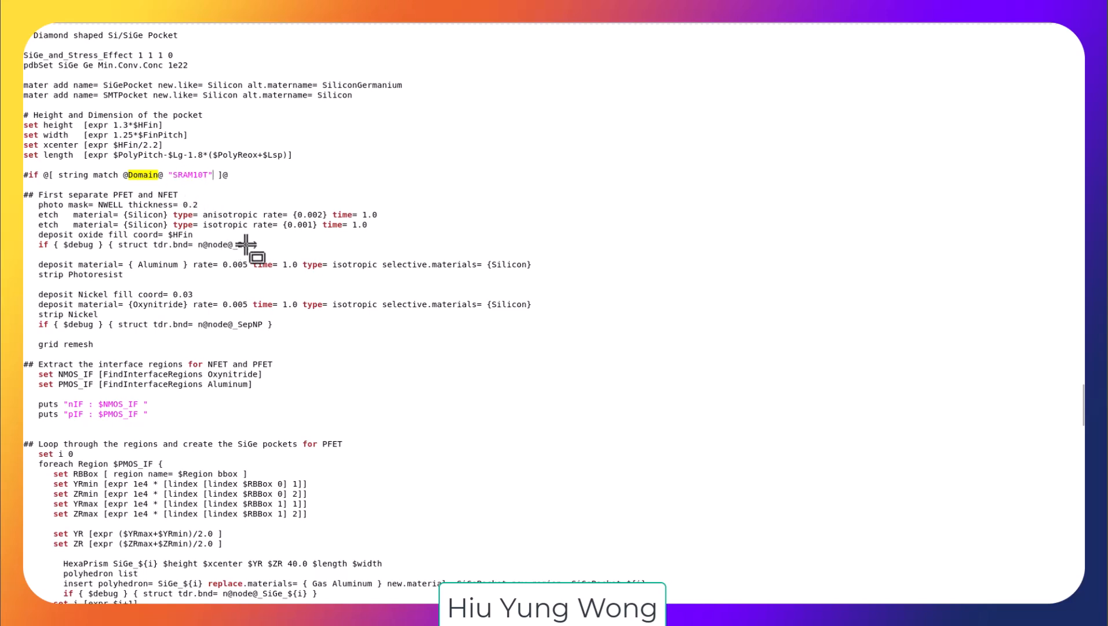
Step: Switch between the command file, the project's Domain parameter and the layout to compare the domain names
key(alt+Tab)
key(alt+Tab)
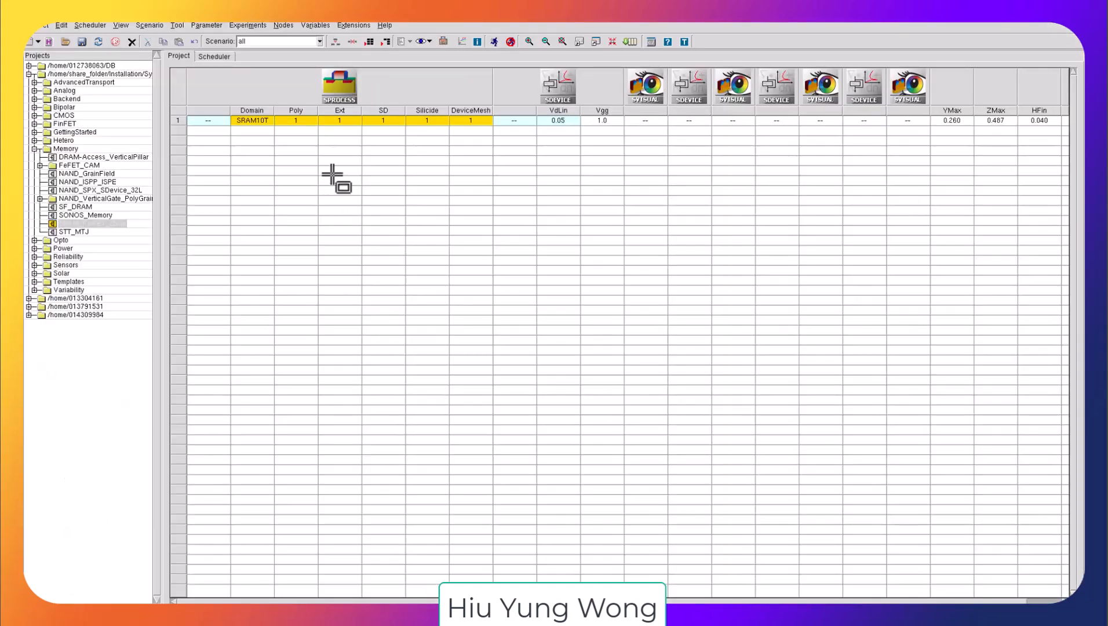
click(264, 121)
key(alt+Tab)
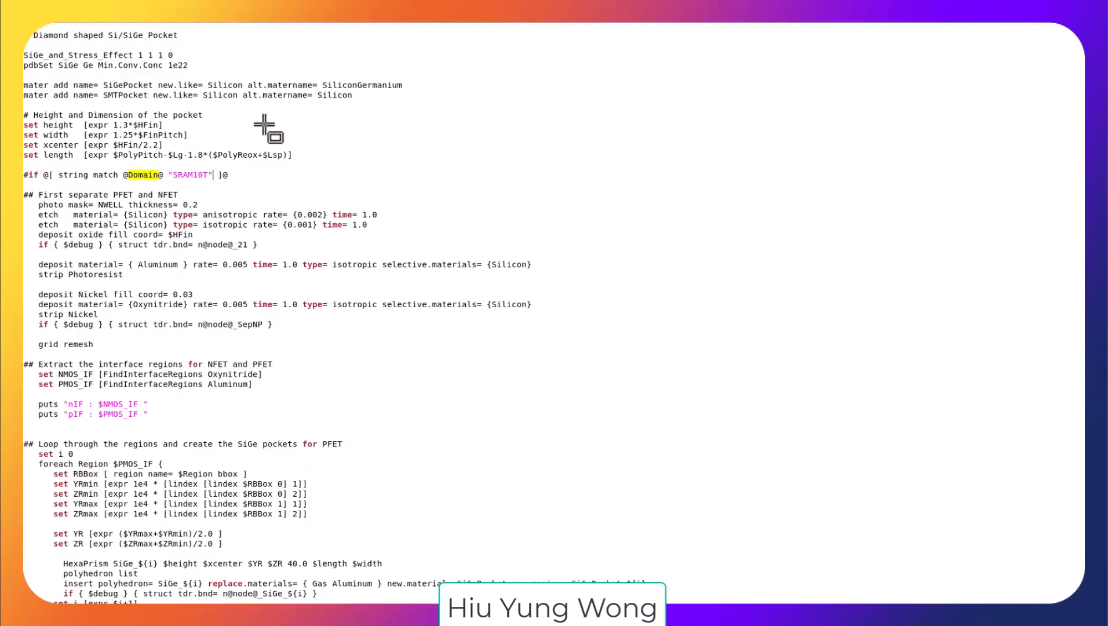
key(alt+Tab)
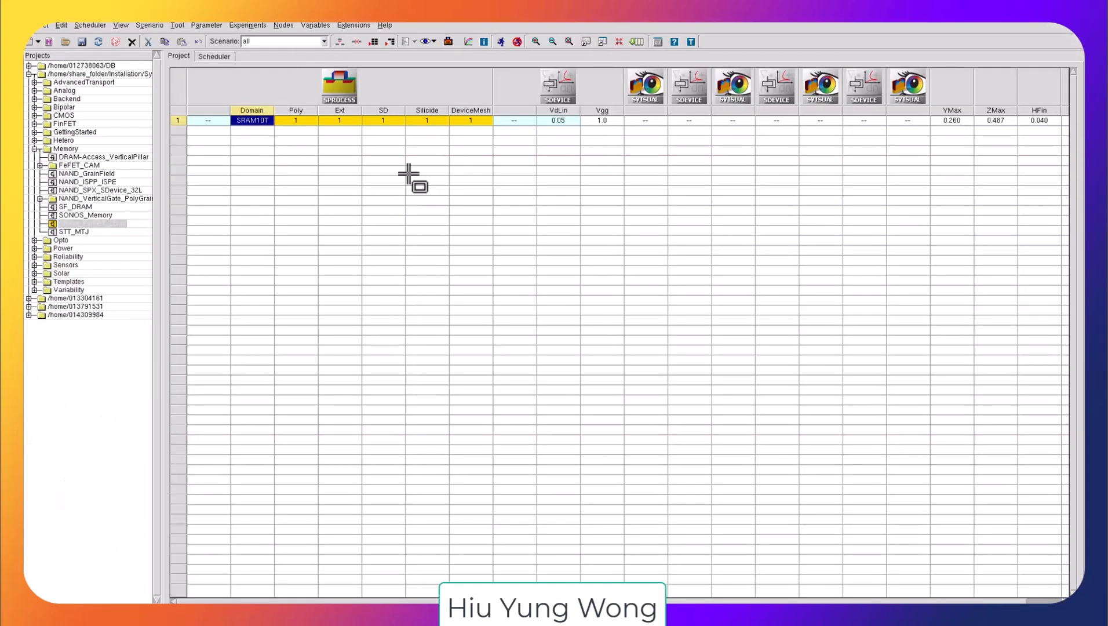
key(alt+Tab)
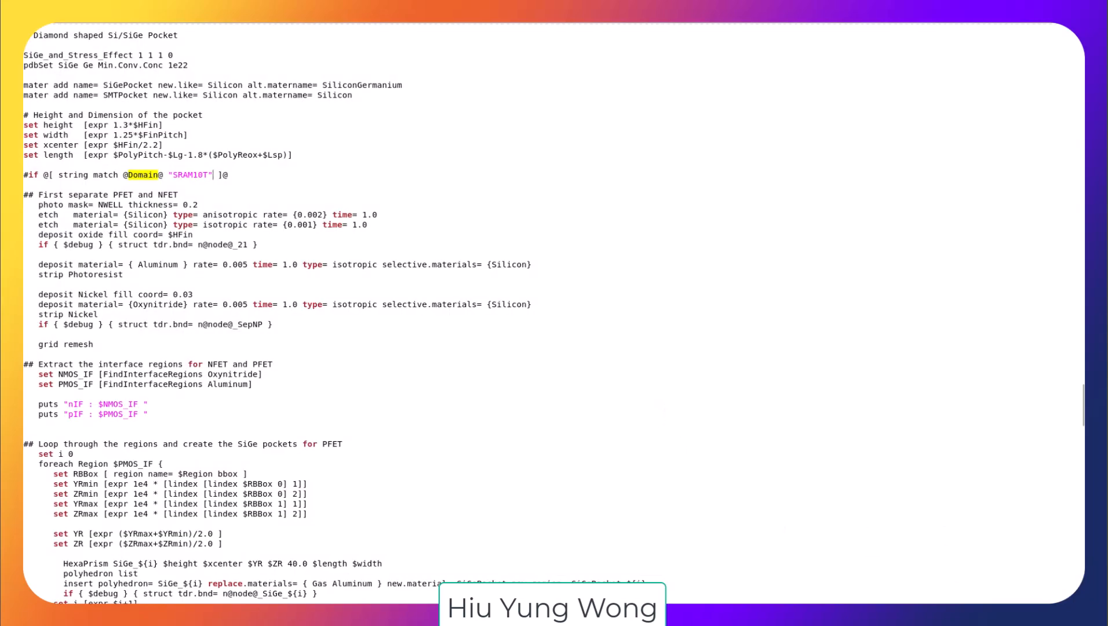
key(alt+Tab)
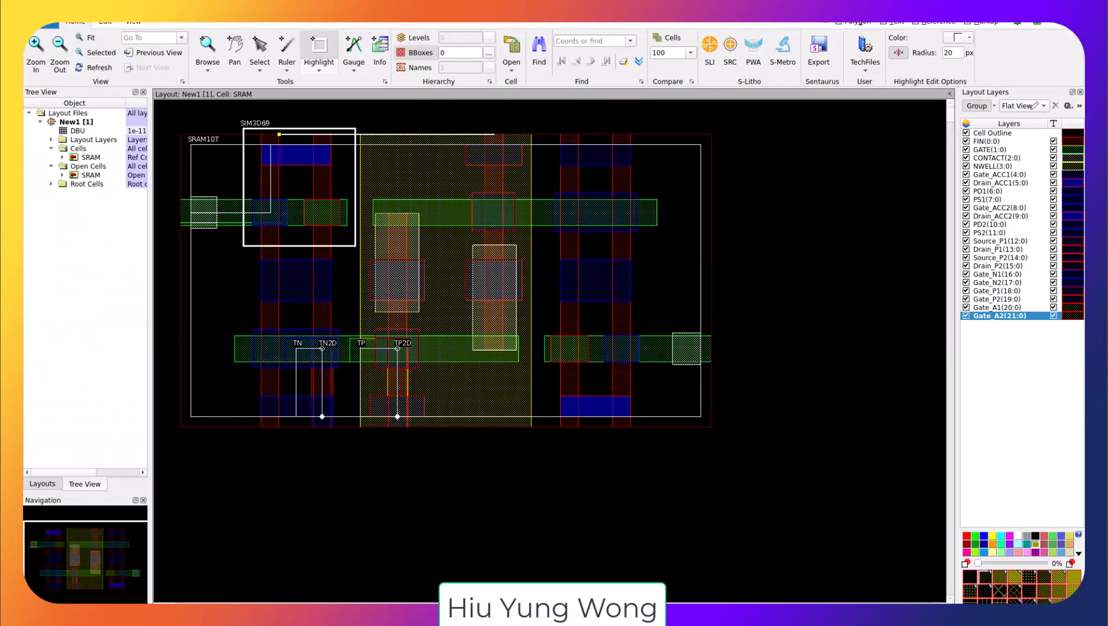
key(Escape)
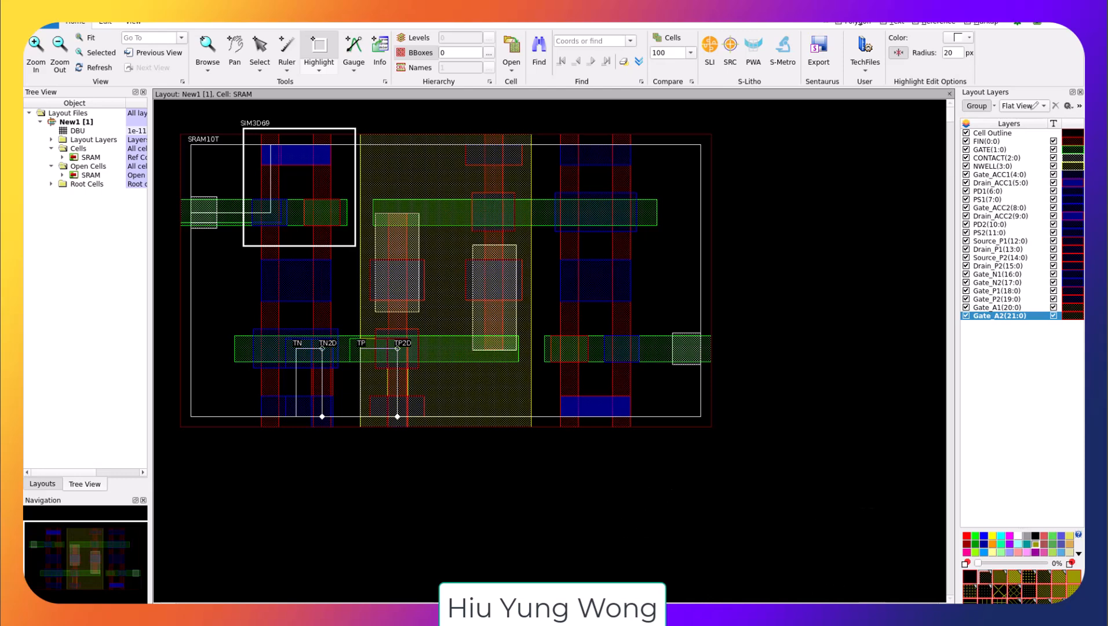
key(alt+Tab)
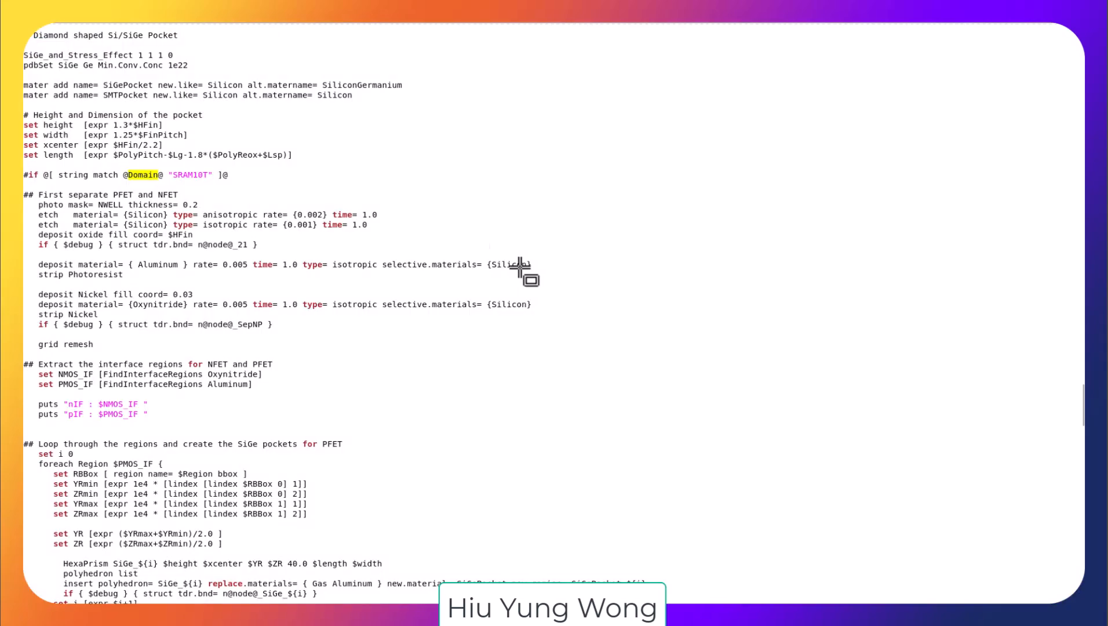
key(alt+Tab)
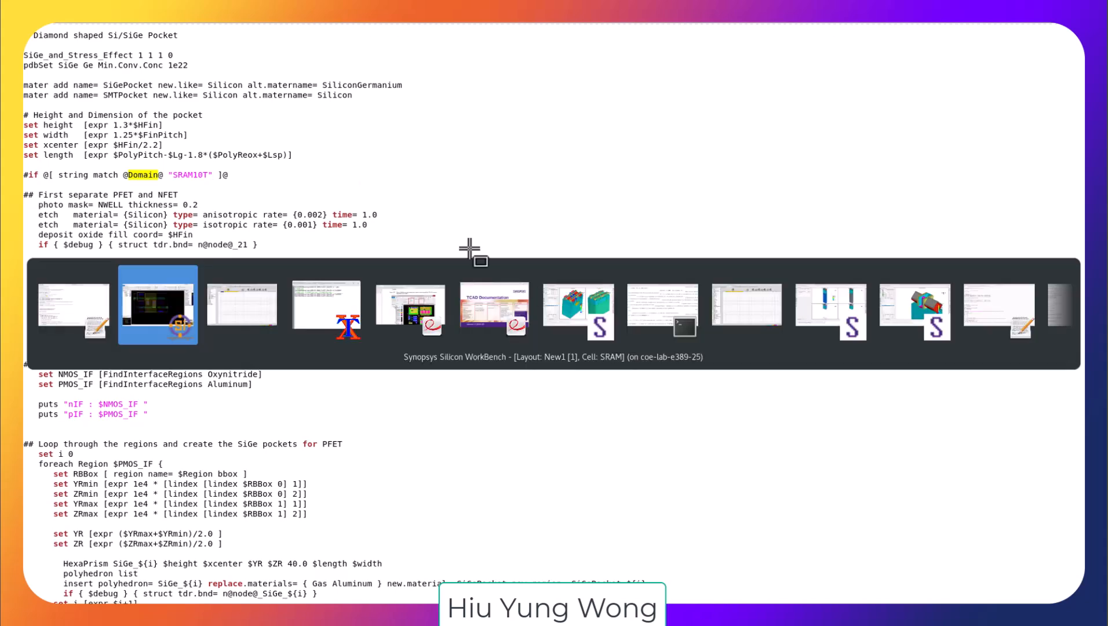
key(alt+Tab)
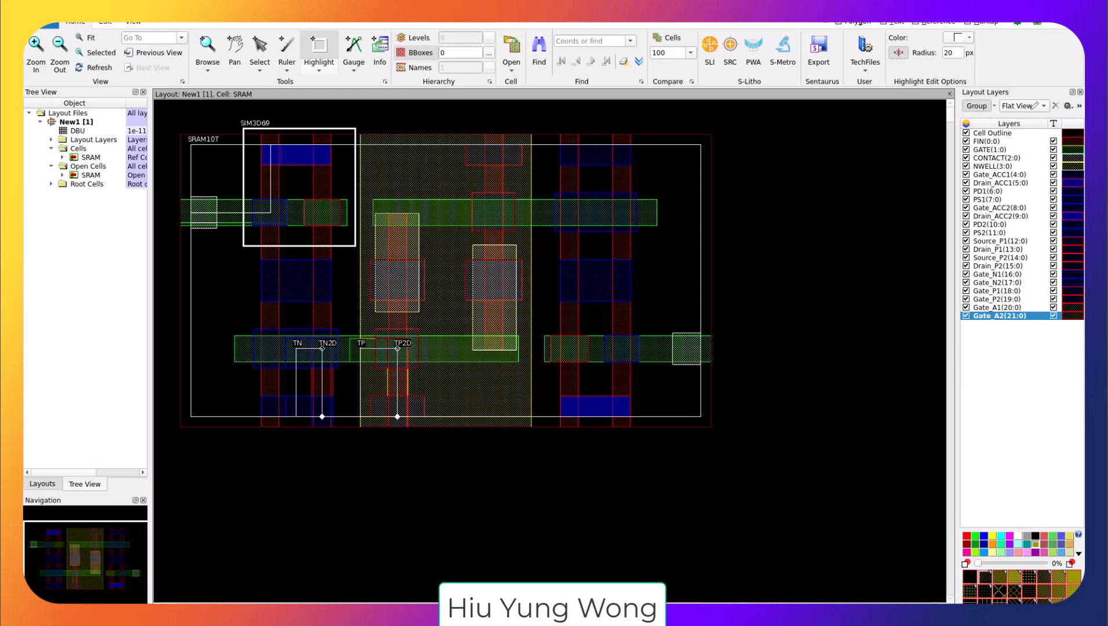
Step: Return to the project manager and open the nFinFET project under Sa > Debug > TED_Revise_rerun_V2024
key(alt+Tab)
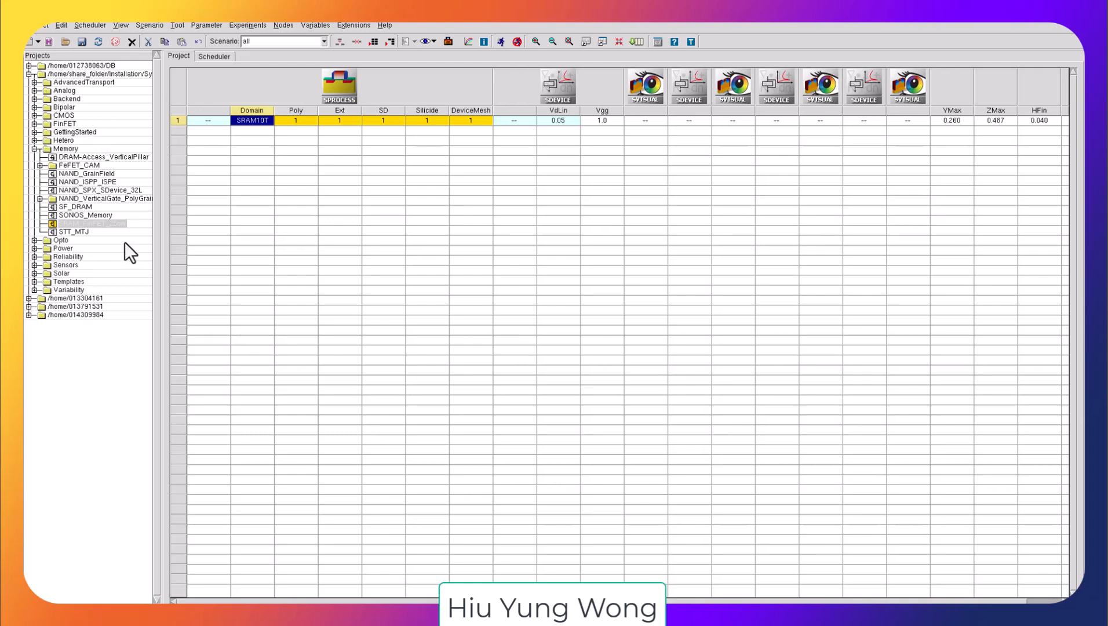
click(28, 65)
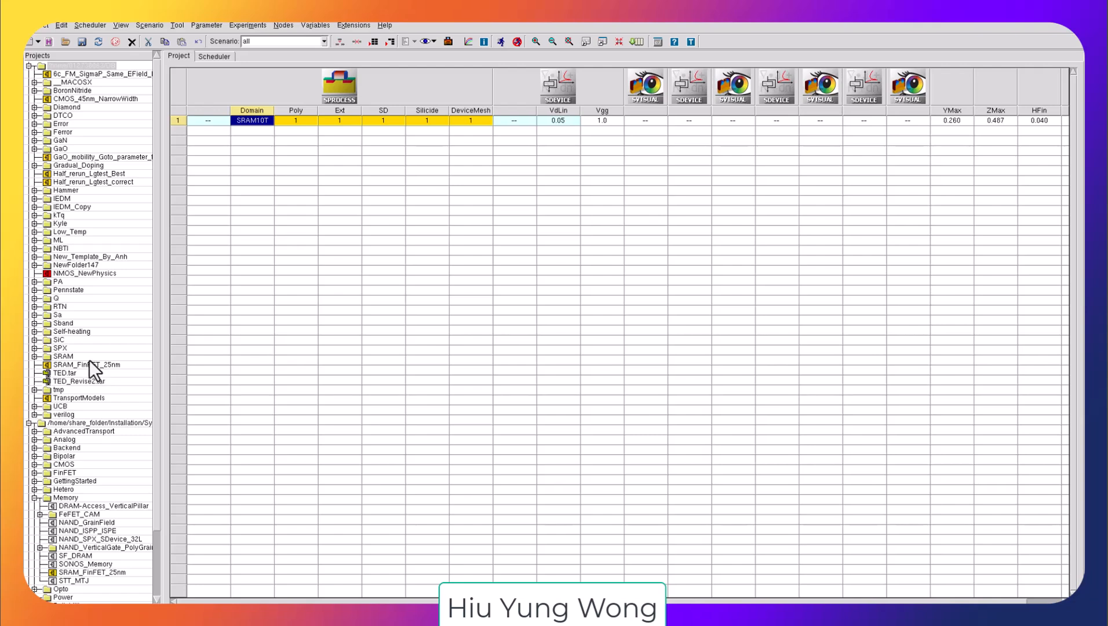
click(34, 315)
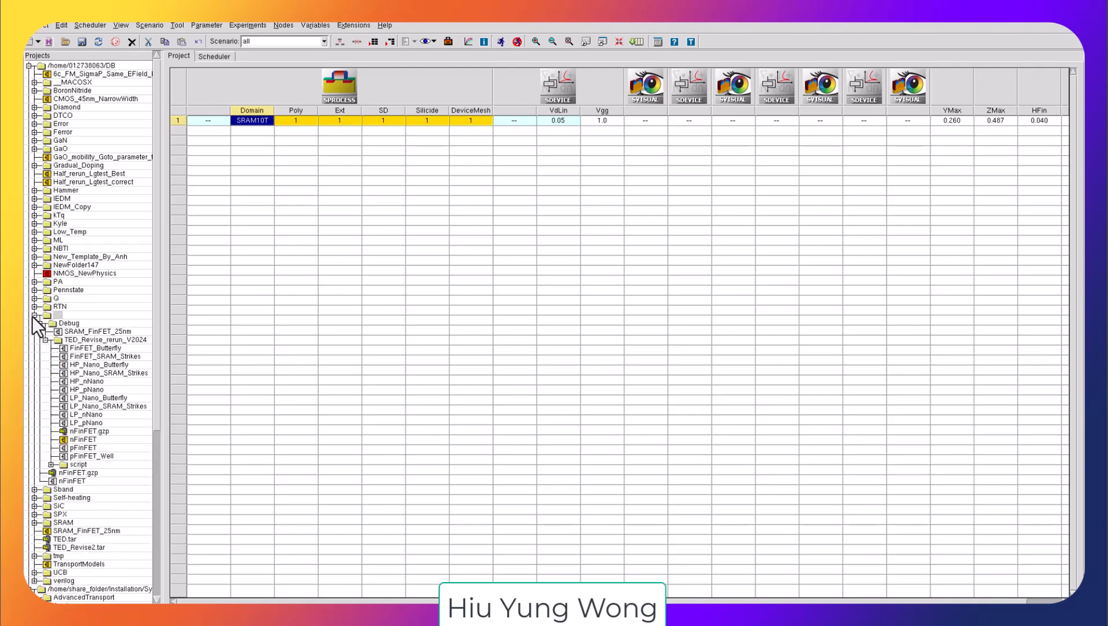
click(77, 439)
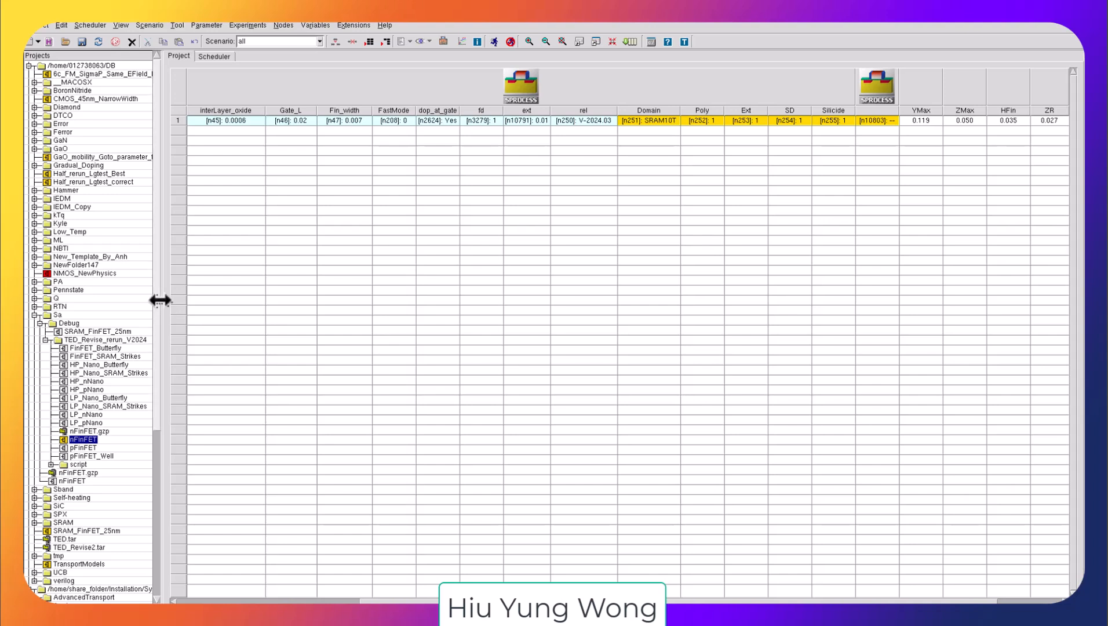
Step: Examine the project's Domain parameter column in the process flow table
drag(161, 299, 55, 289)
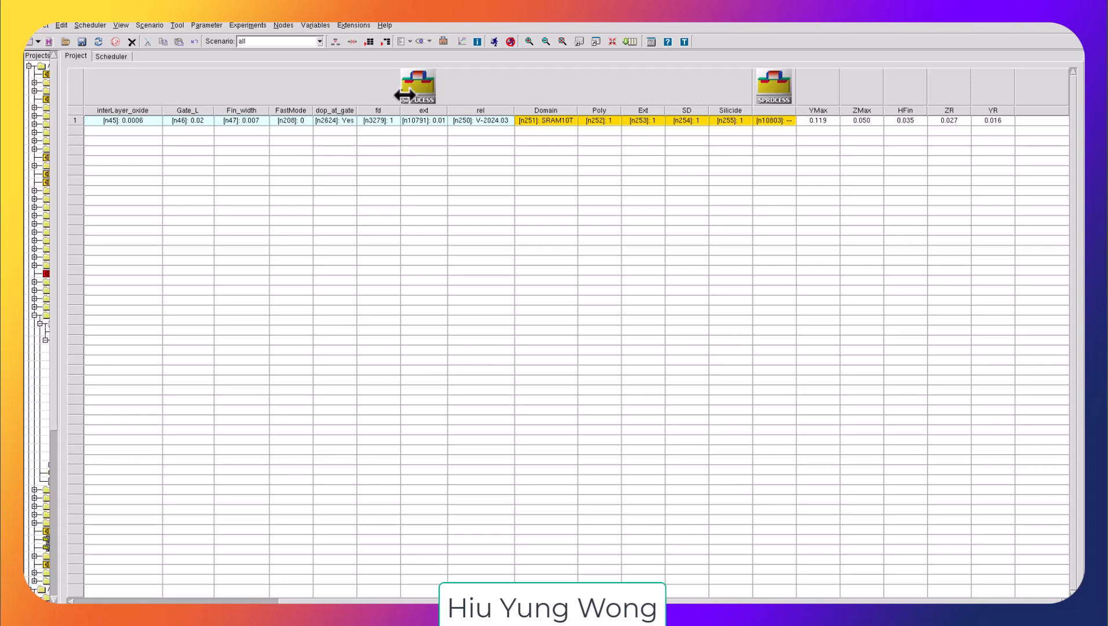
click(405, 95)
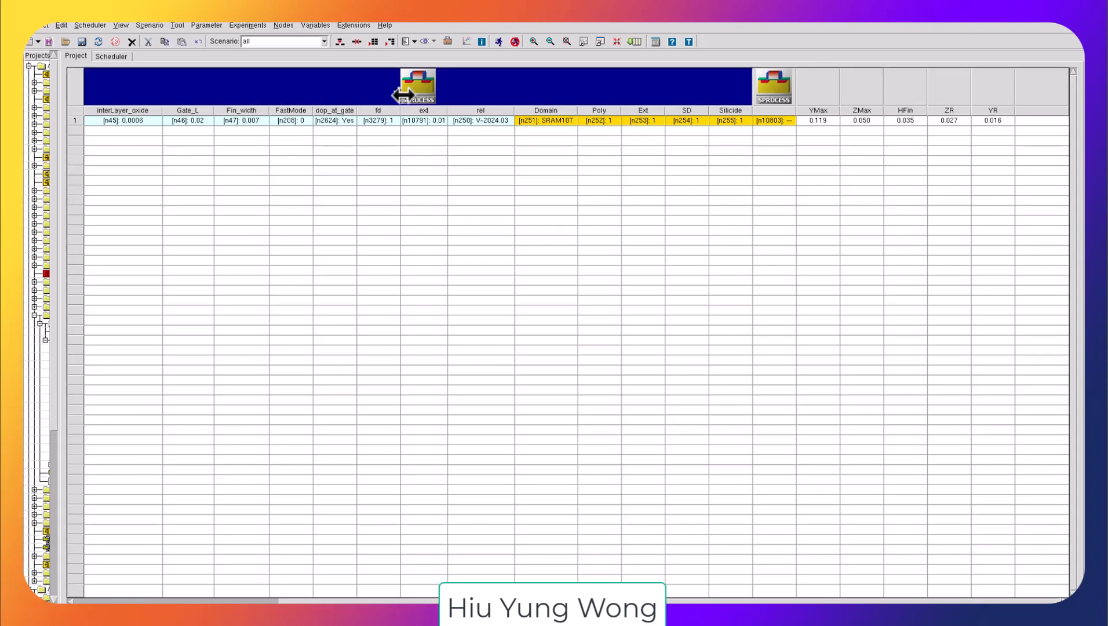
click(543, 120)
drag(458, 601, 257, 594)
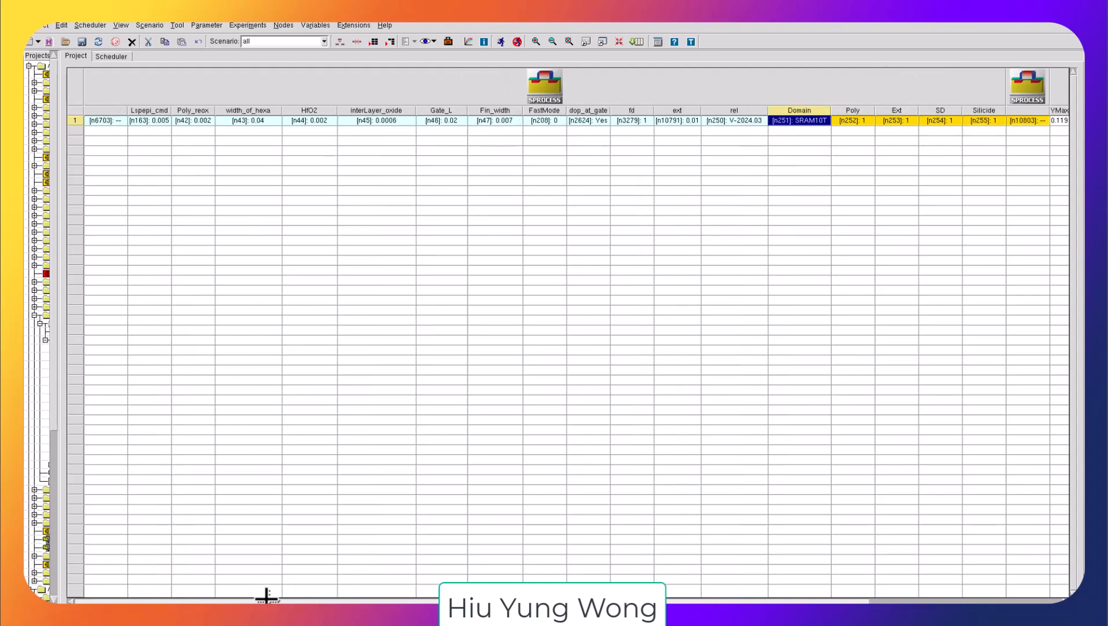
click(600, 92)
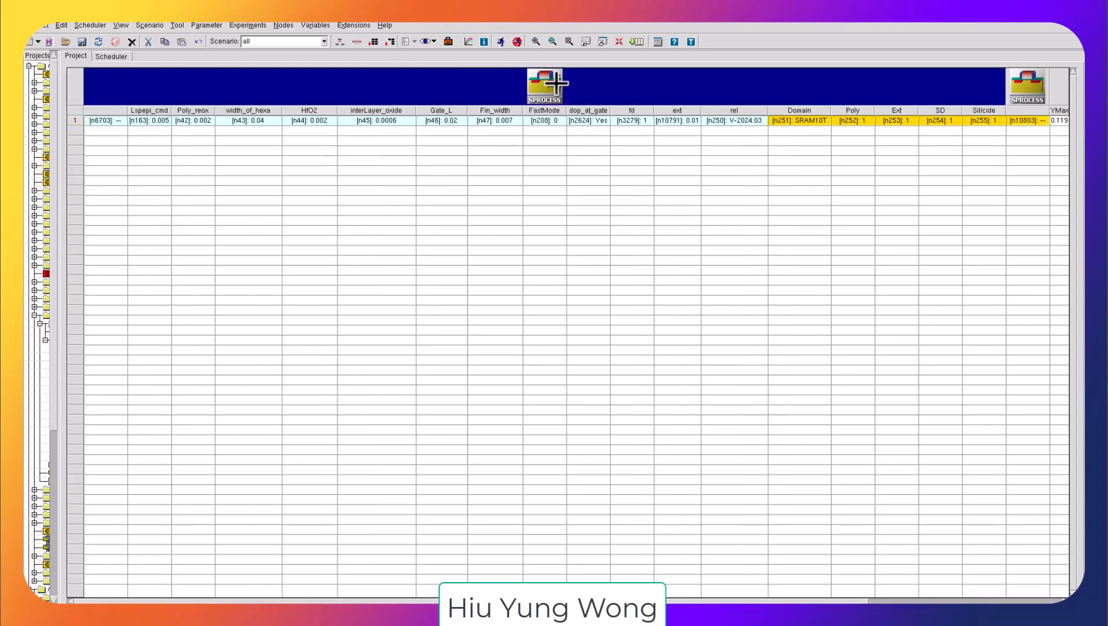
click(796, 119)
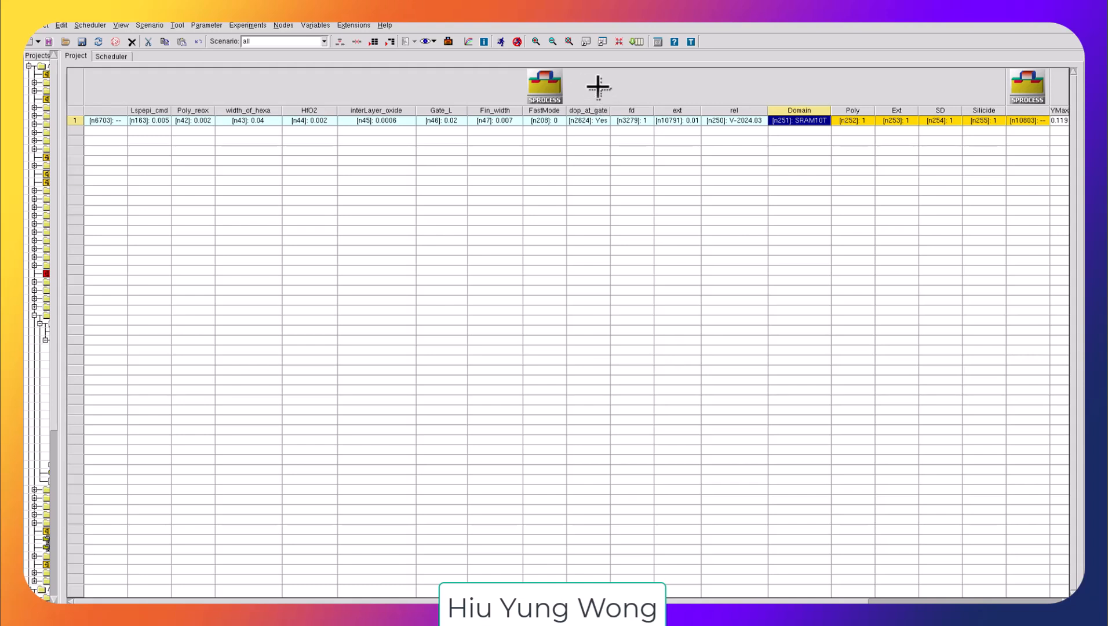
Step: Launch the Layout Viewer and open FinSRAM.gds from the nFinFET project folder
click(339, 26)
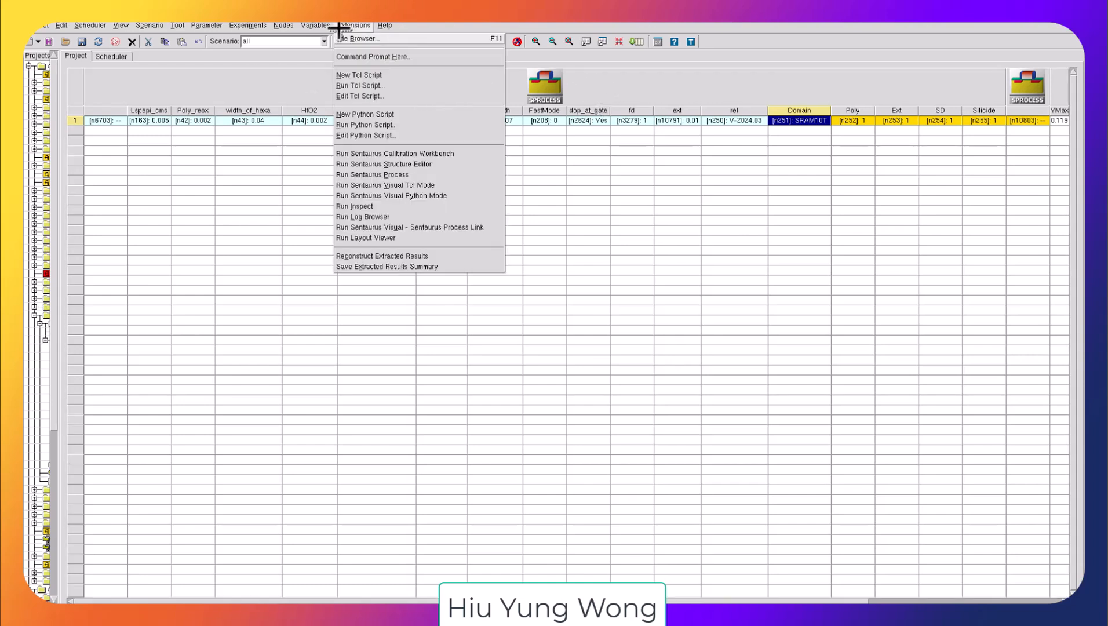
click(429, 239)
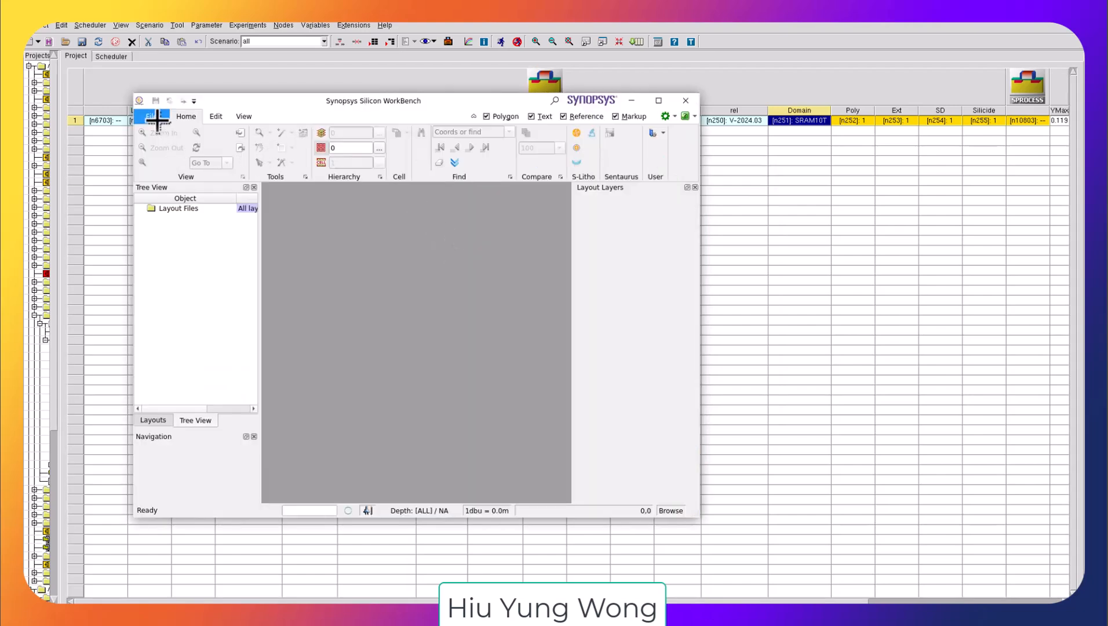
click(152, 116)
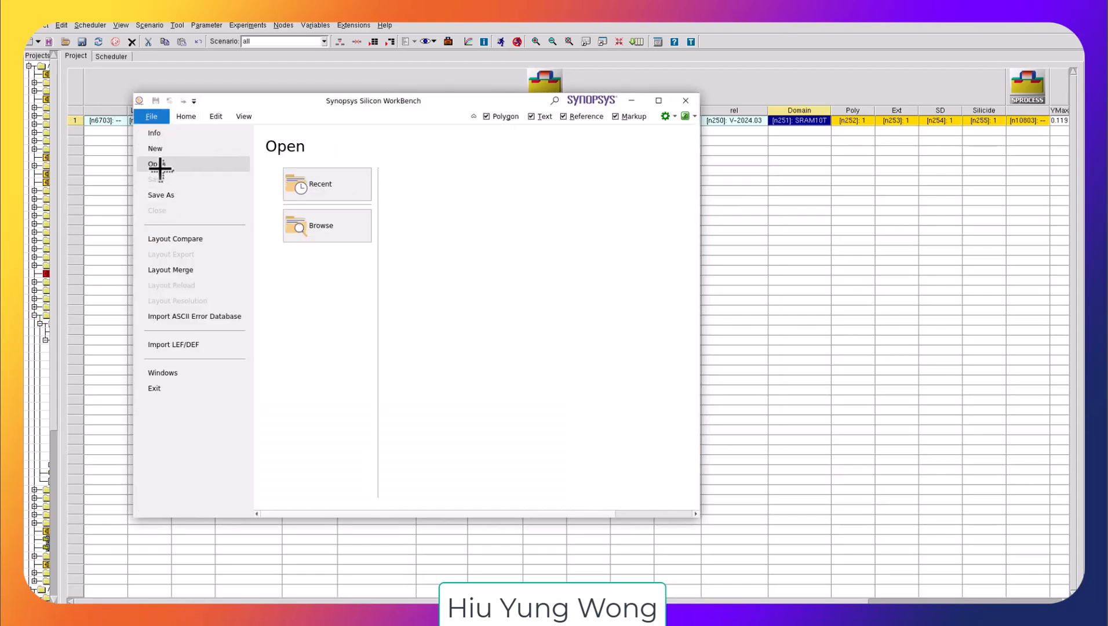
click(297, 233)
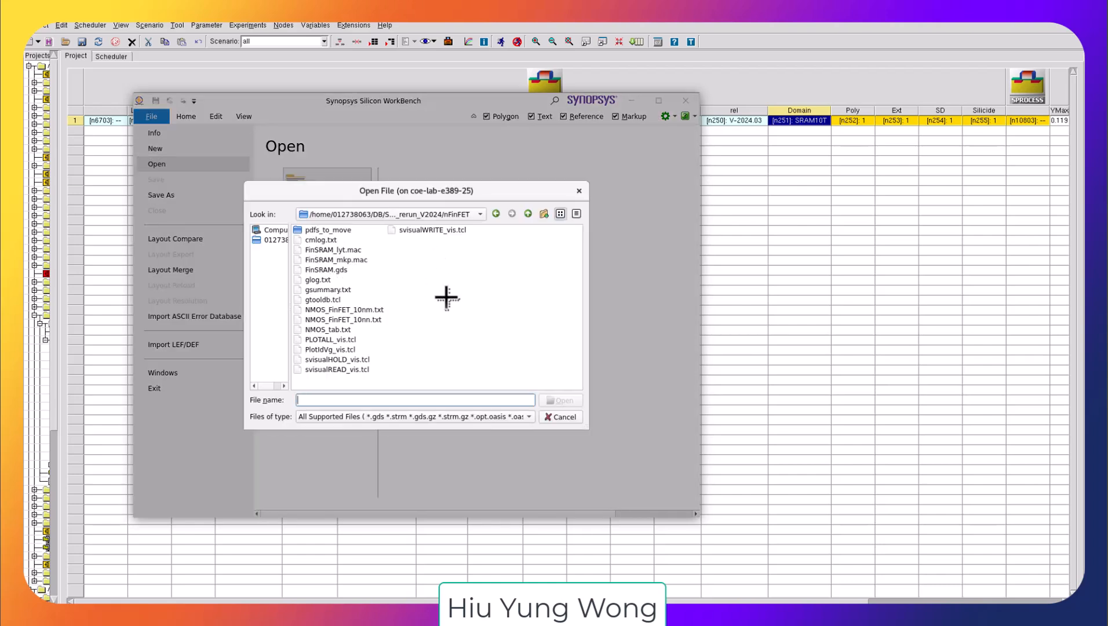
double_click(355, 250)
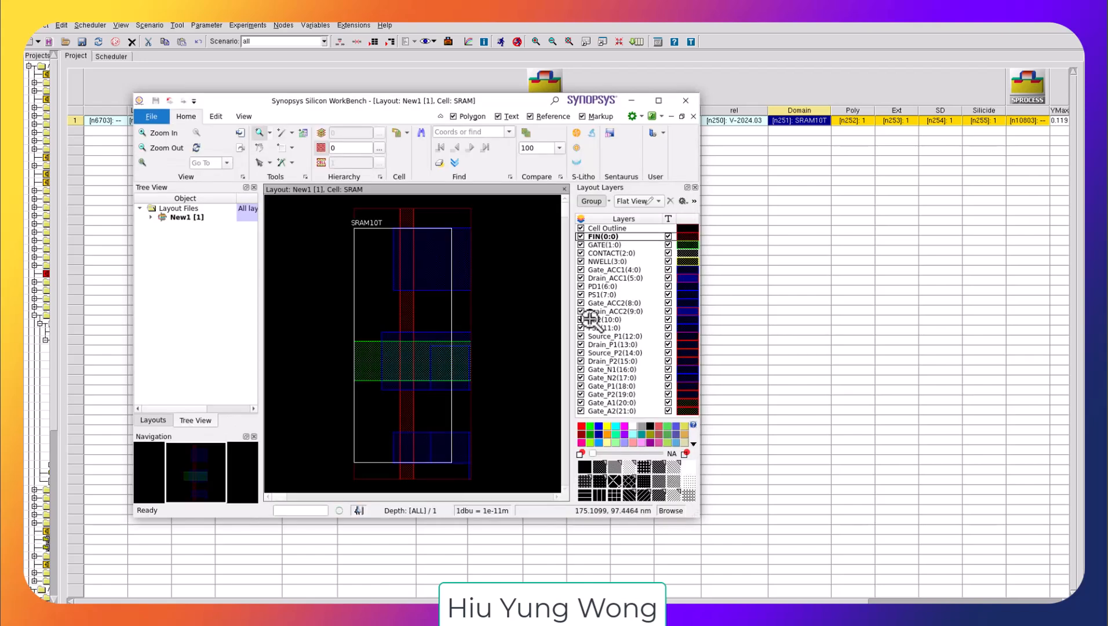
Step: Zoom into the SRAM10T cell layout and measure the fin width and gate length with the Ruler
click(659, 102)
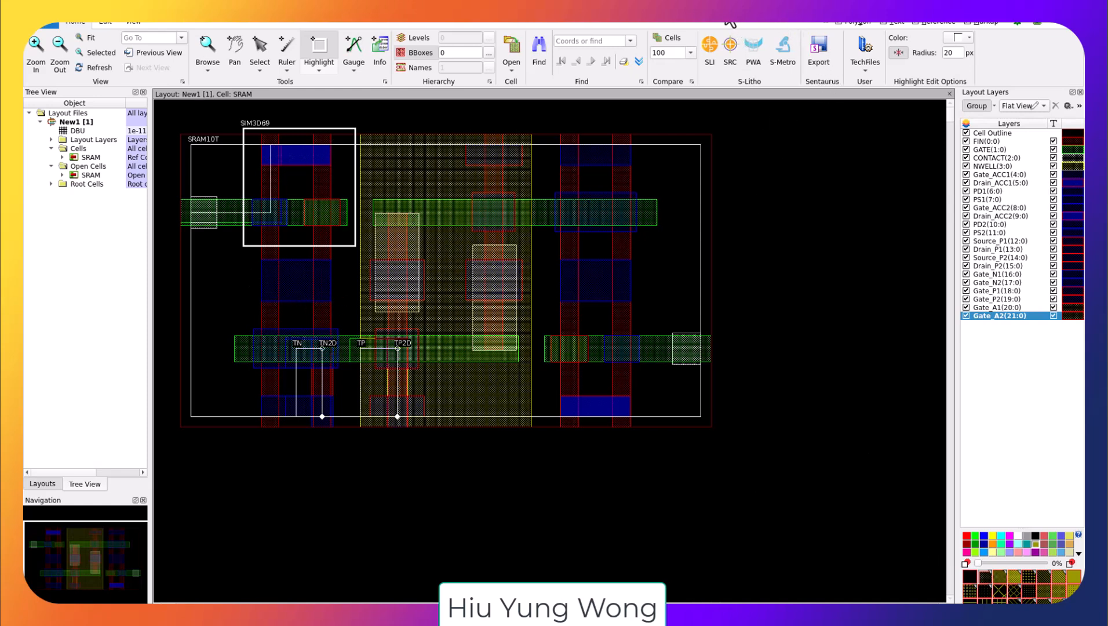
drag(729, 21, 952, 85)
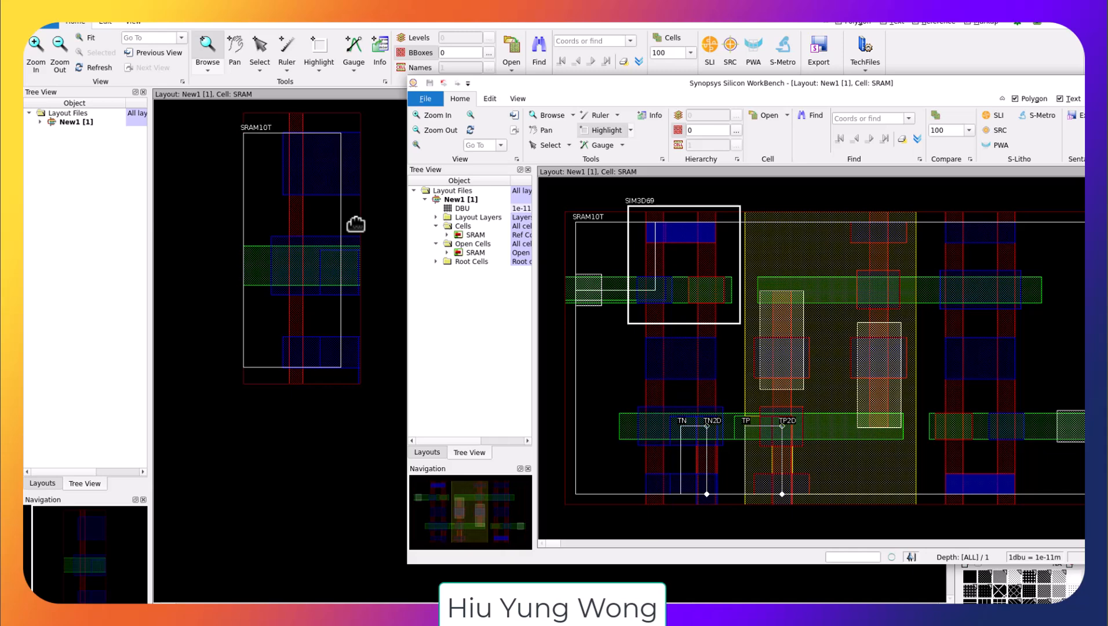
scroll(396, 145, up, 3)
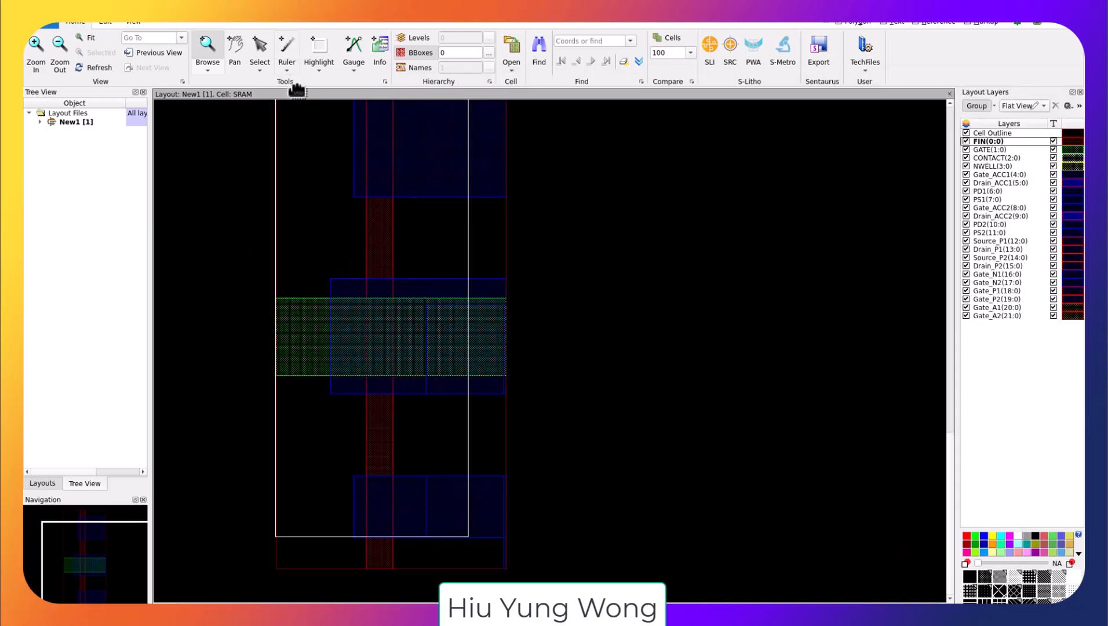
click(286, 68)
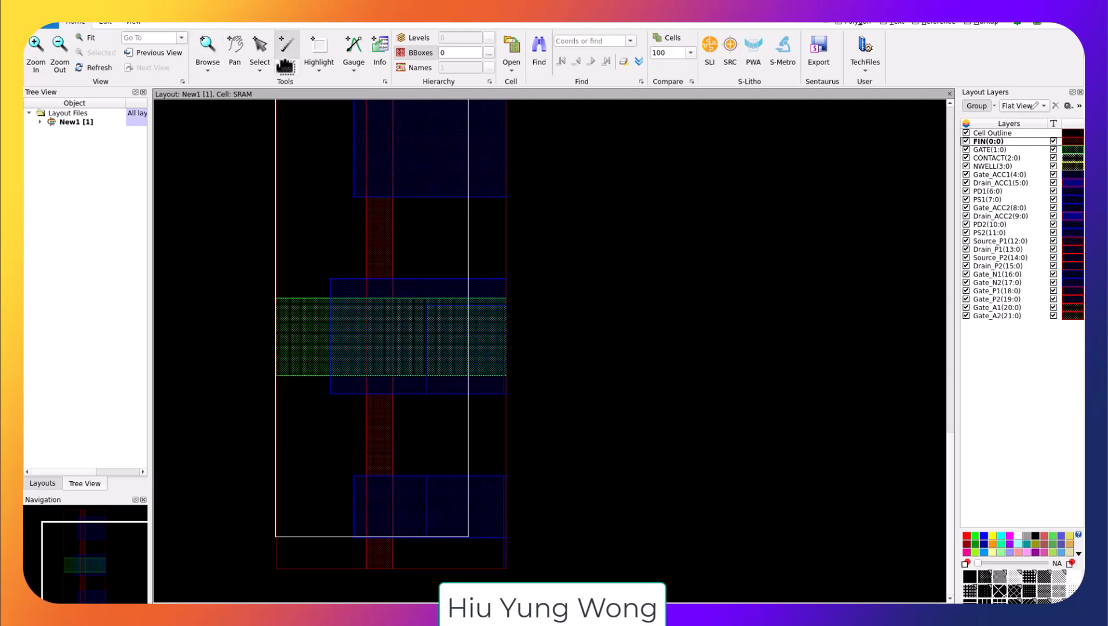
click(543, 182)
click(307, 298)
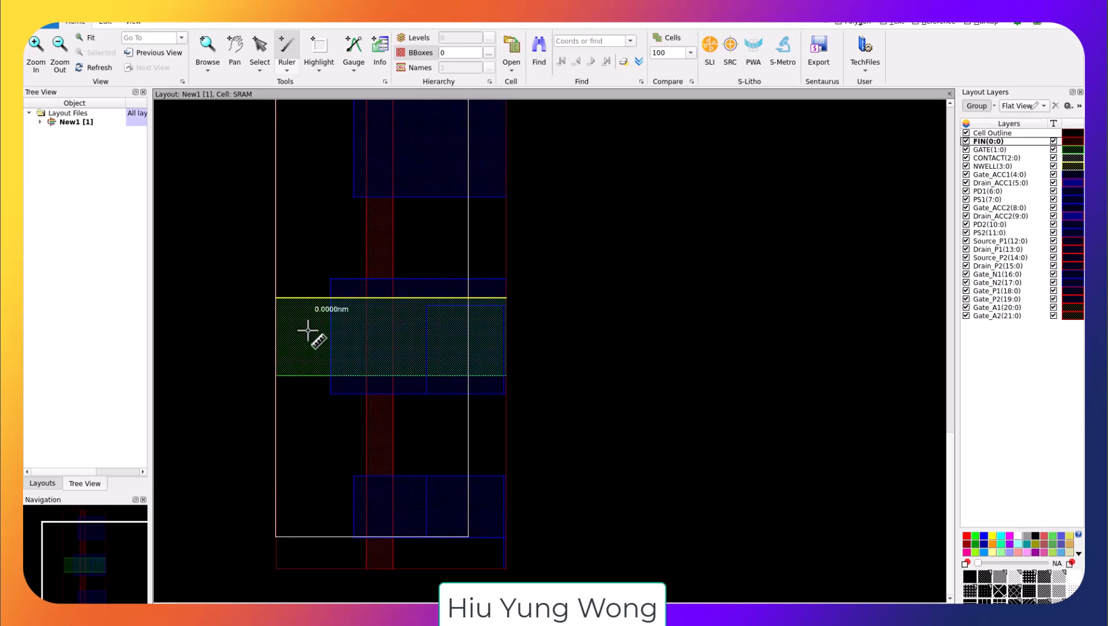
click(306, 375)
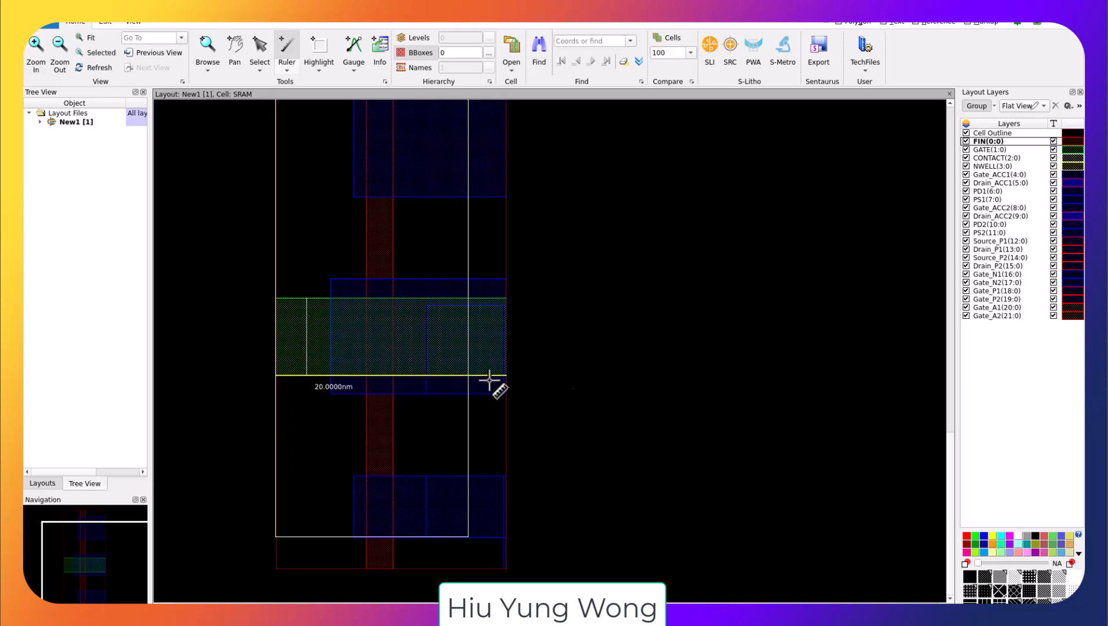
click(367, 229)
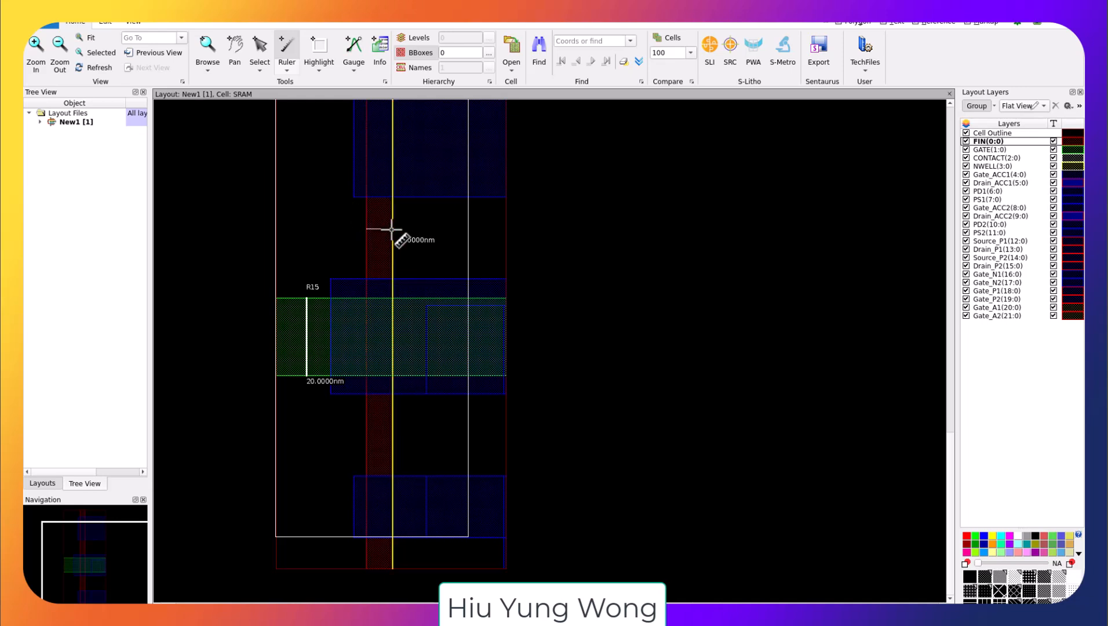
click(393, 228)
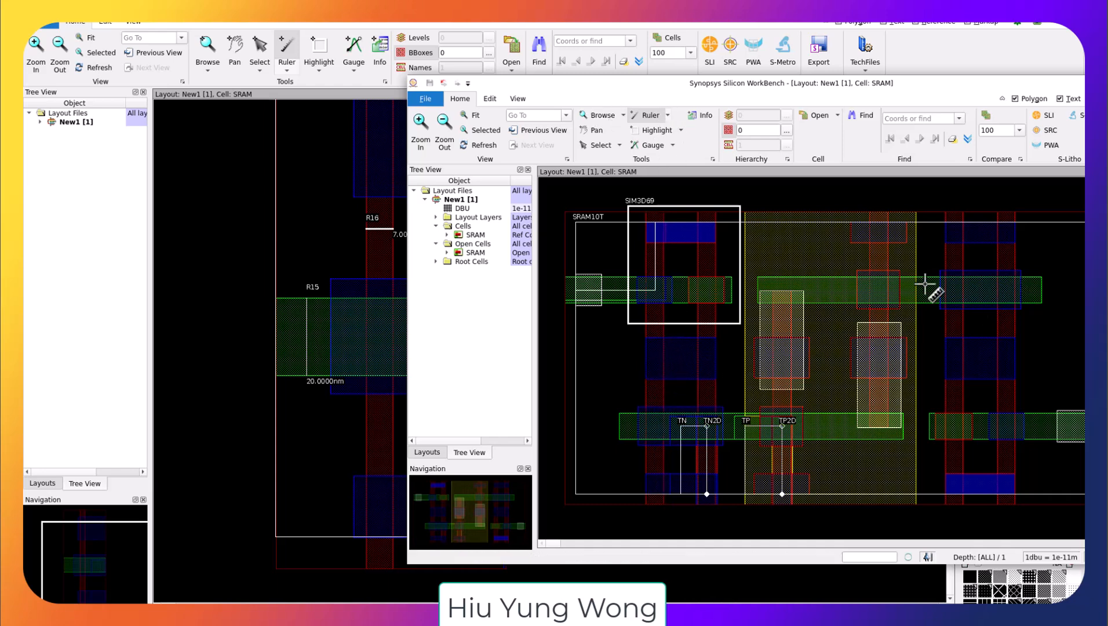
Step: Switch to the other layout window and measure its gate length and fin width with the Ruler
click(952, 259)
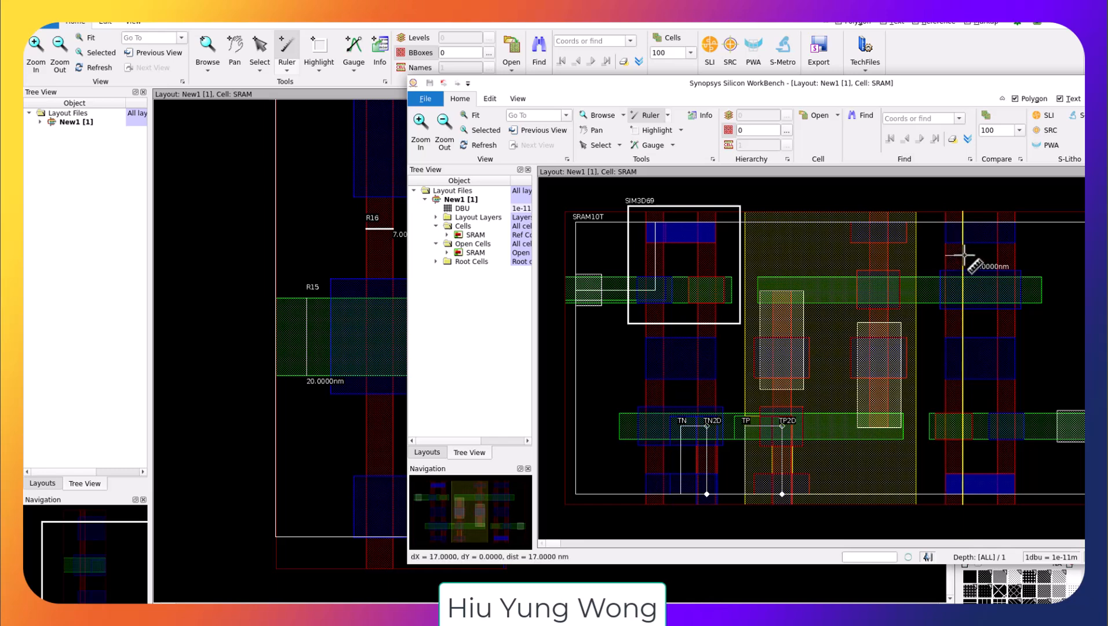
click(964, 255)
click(983, 280)
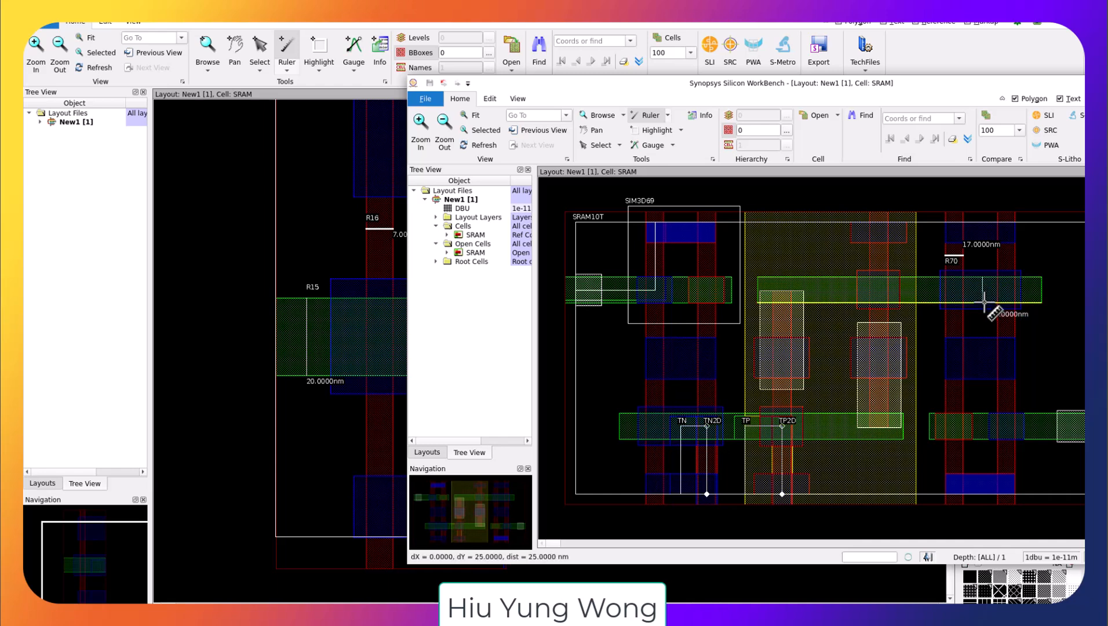
click(983, 302)
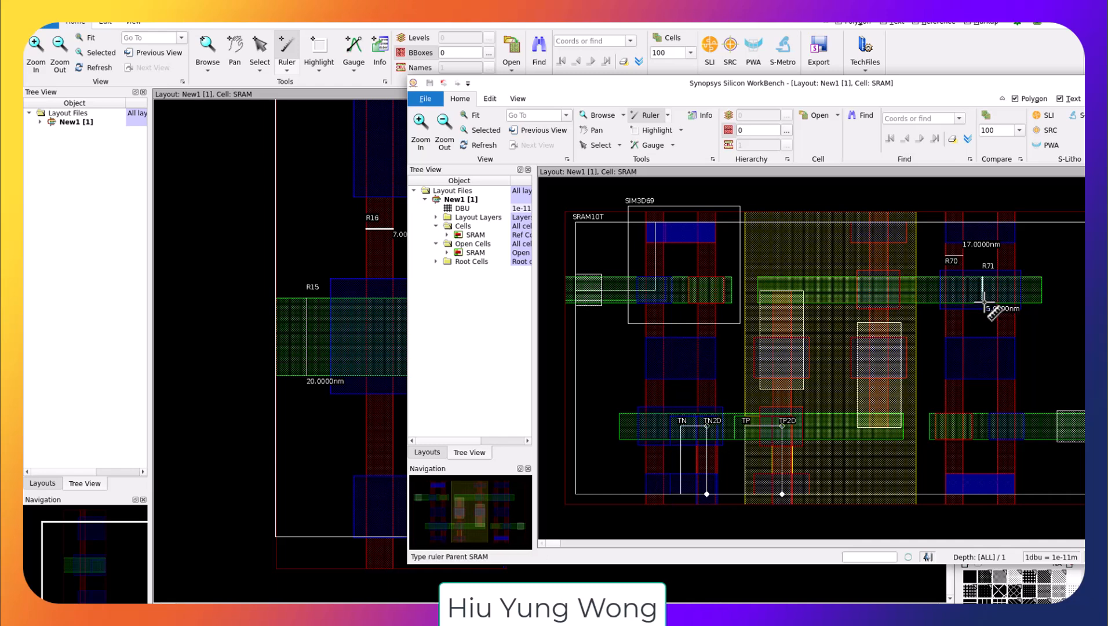
click(255, 257)
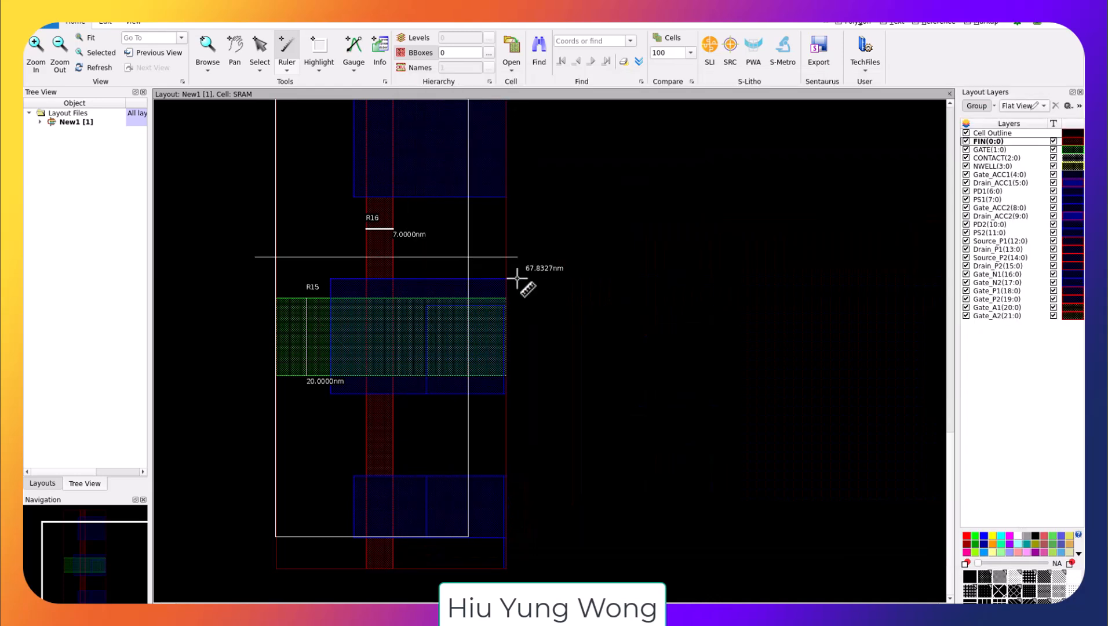
key(Escape)
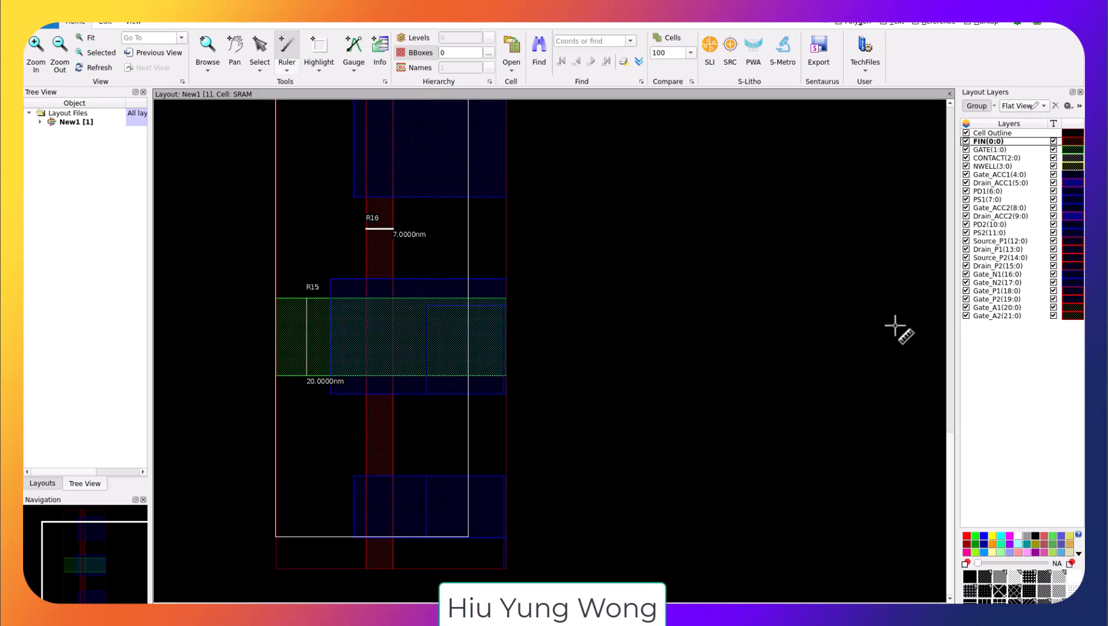
Step: Return to the project tree and open the SRAM_FinFET_25nm example under the Memory folder
key(alt+Tab)
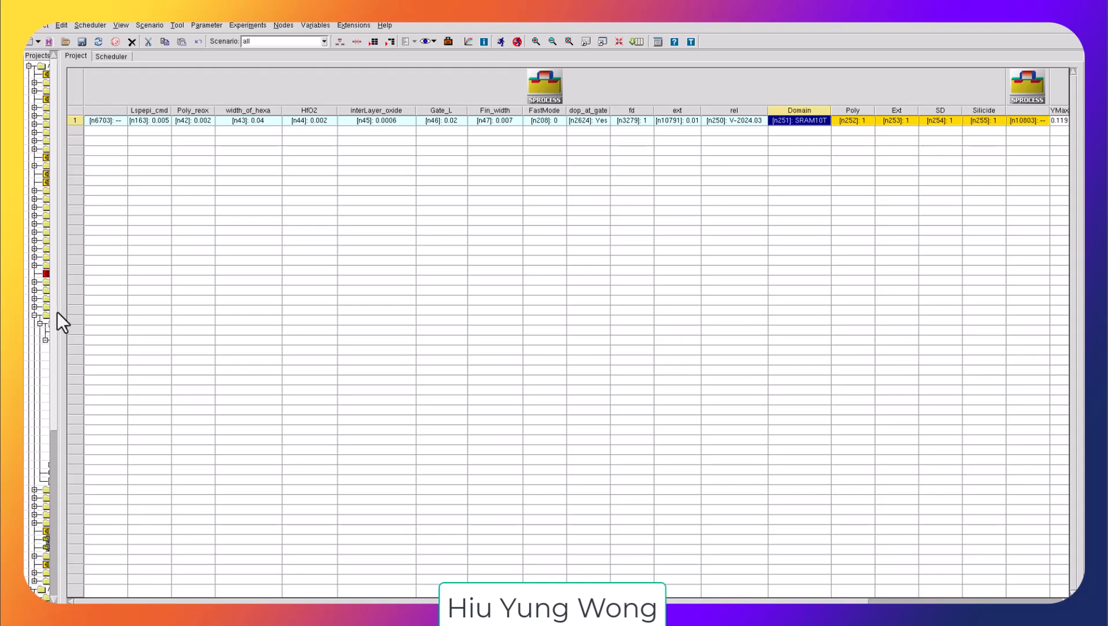
drag(59, 311, 116, 314)
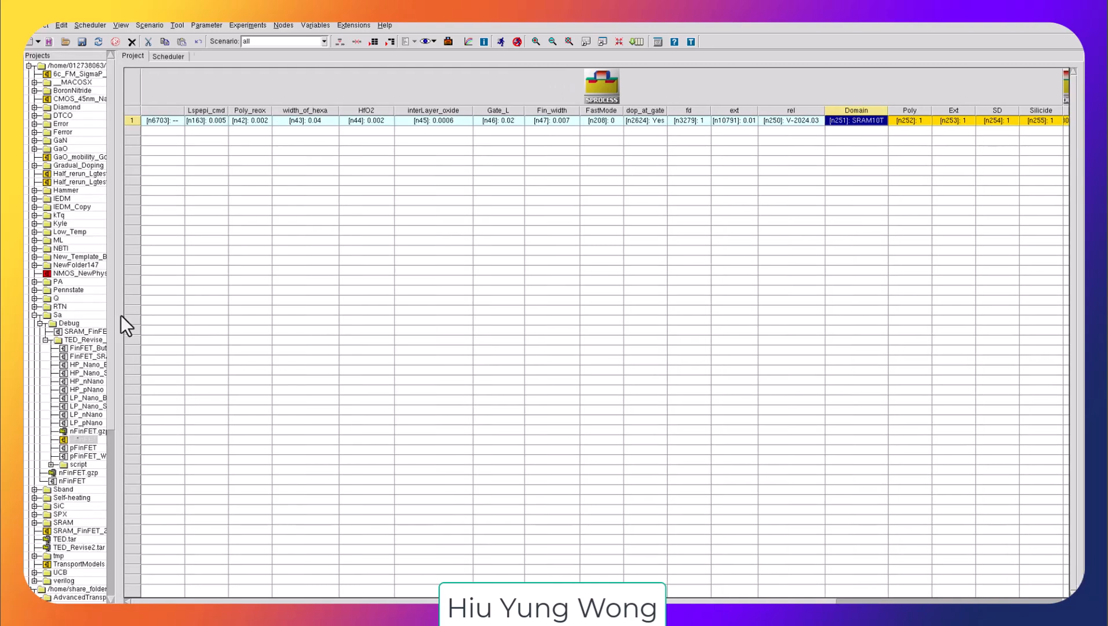
click(111, 458)
scroll(115, 457, down, 10)
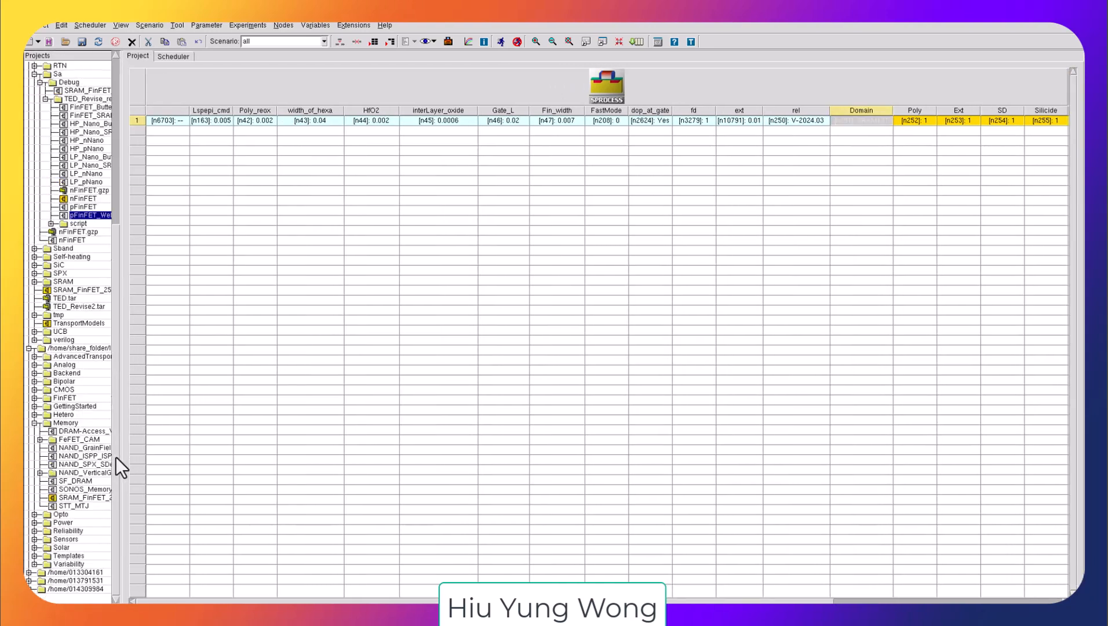
click(75, 497)
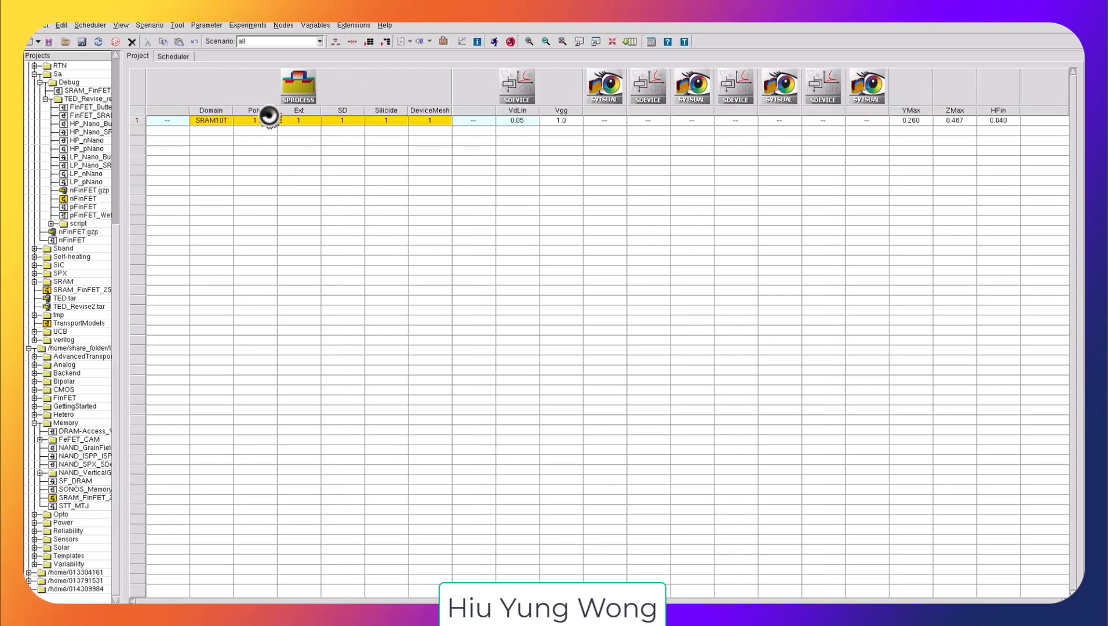
Step: Widen the project tree to read the installation path of the Memory example folder
click(434, 118)
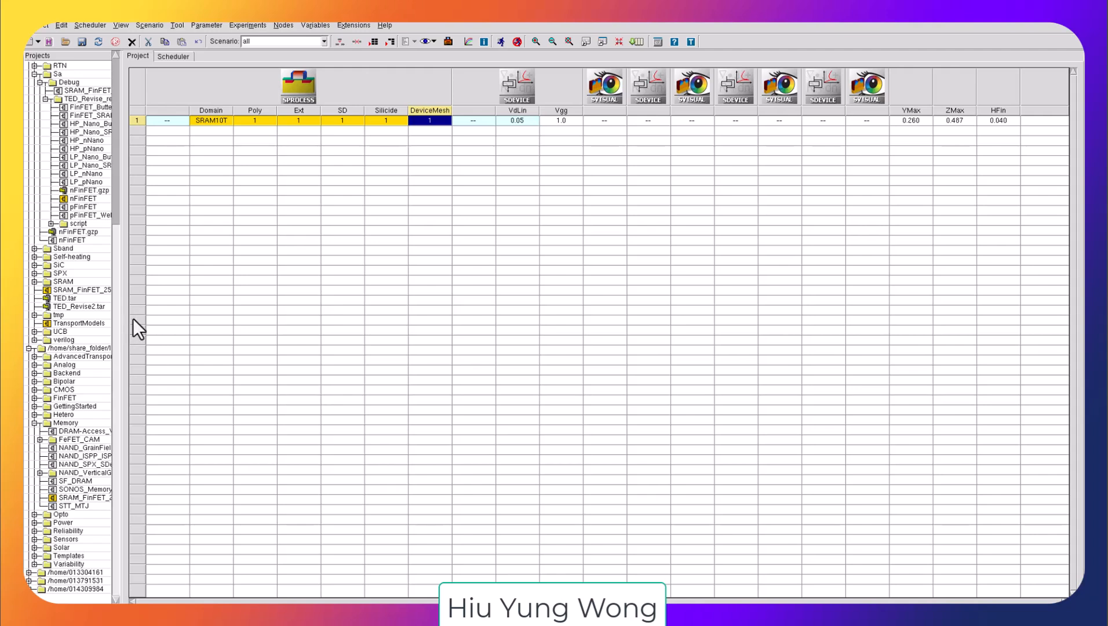
drag(120, 318, 307, 355)
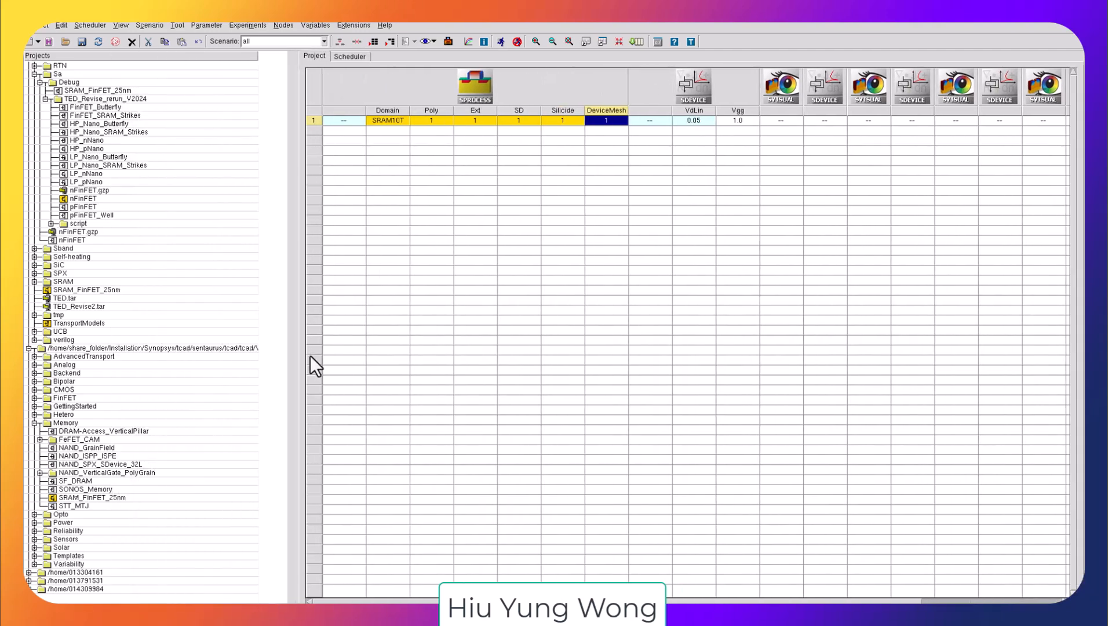
click(261, 348)
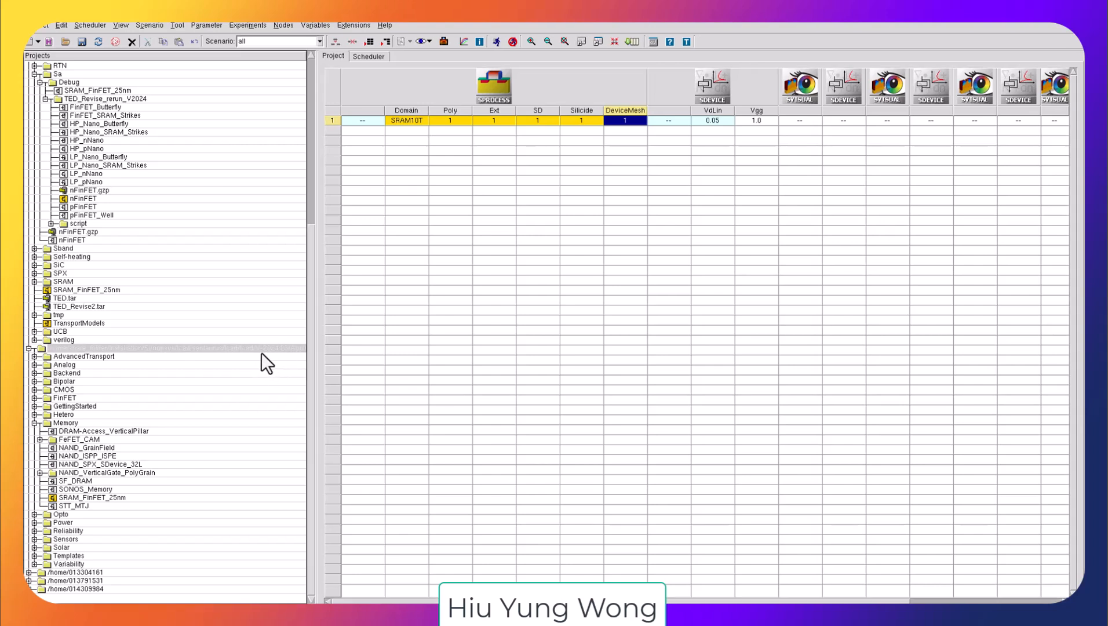
click(54, 422)
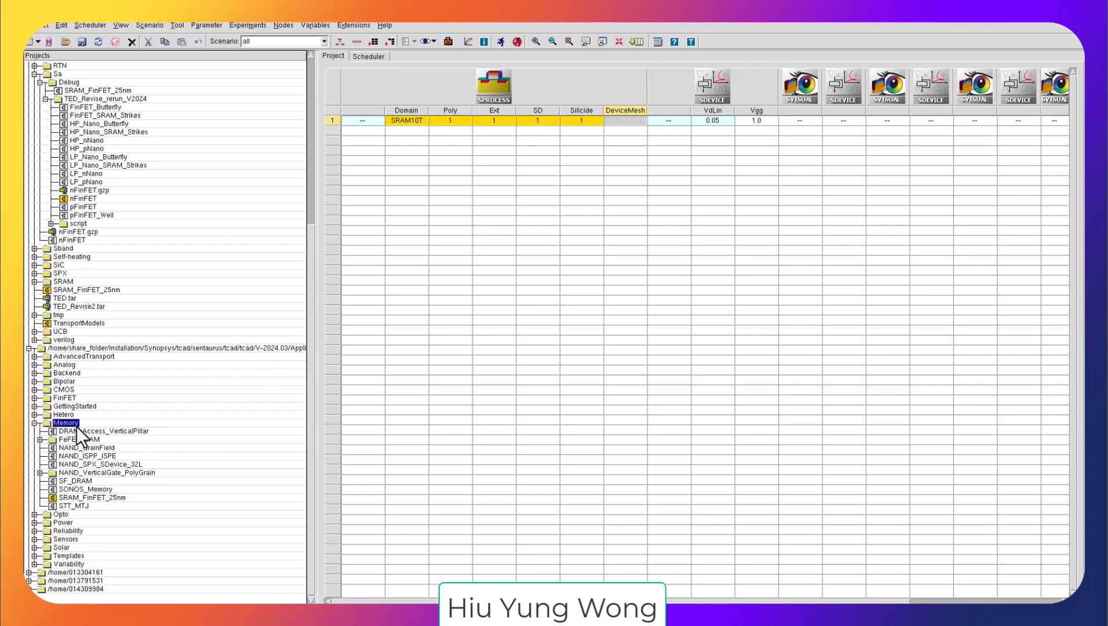
Step: Select the SRAM_FinFET_25nm example in the Memory folder and narrow the project tree back to its previous width
click(81, 498)
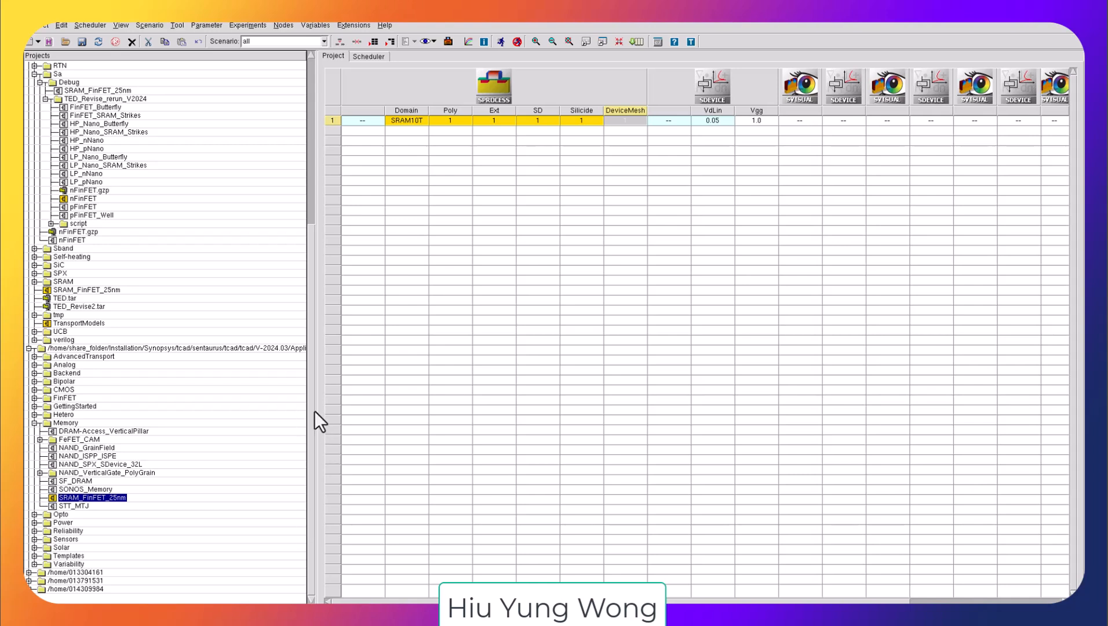
drag(312, 410, 132, 399)
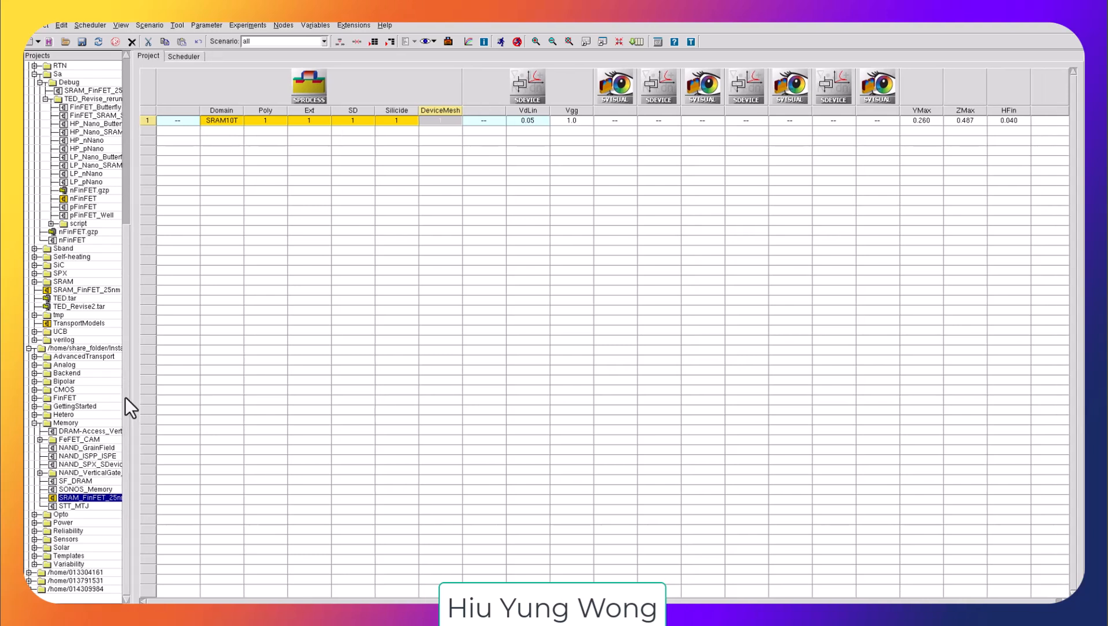
drag(131, 397, 156, 402)
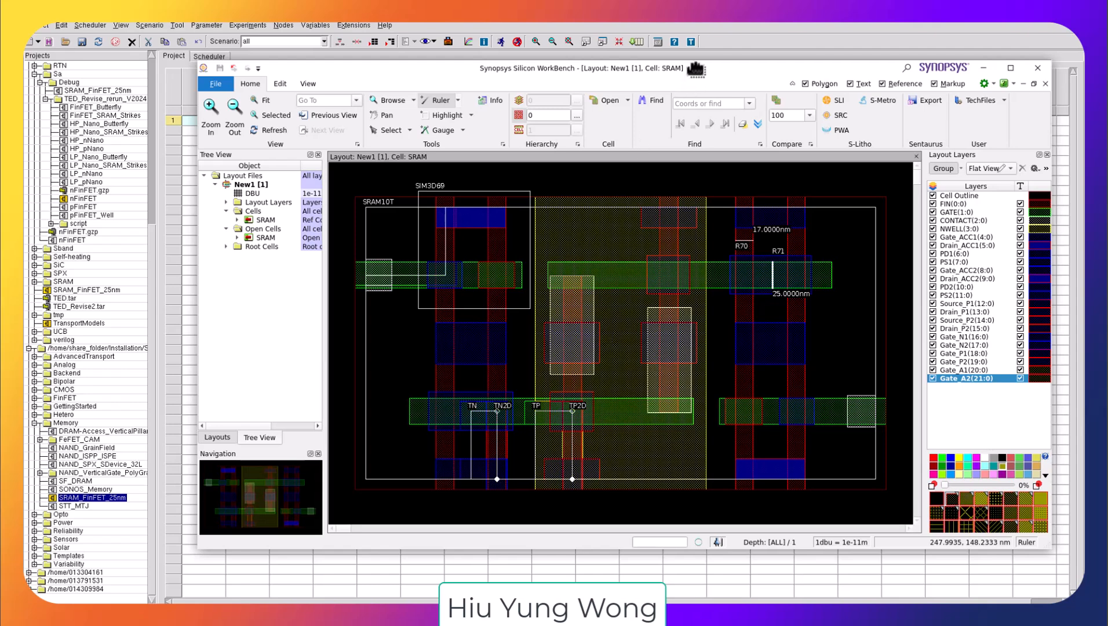
Step: Move the Silicon WorkBench layout window aside and hide all of its layers
drag(661, 61, 532, 32)
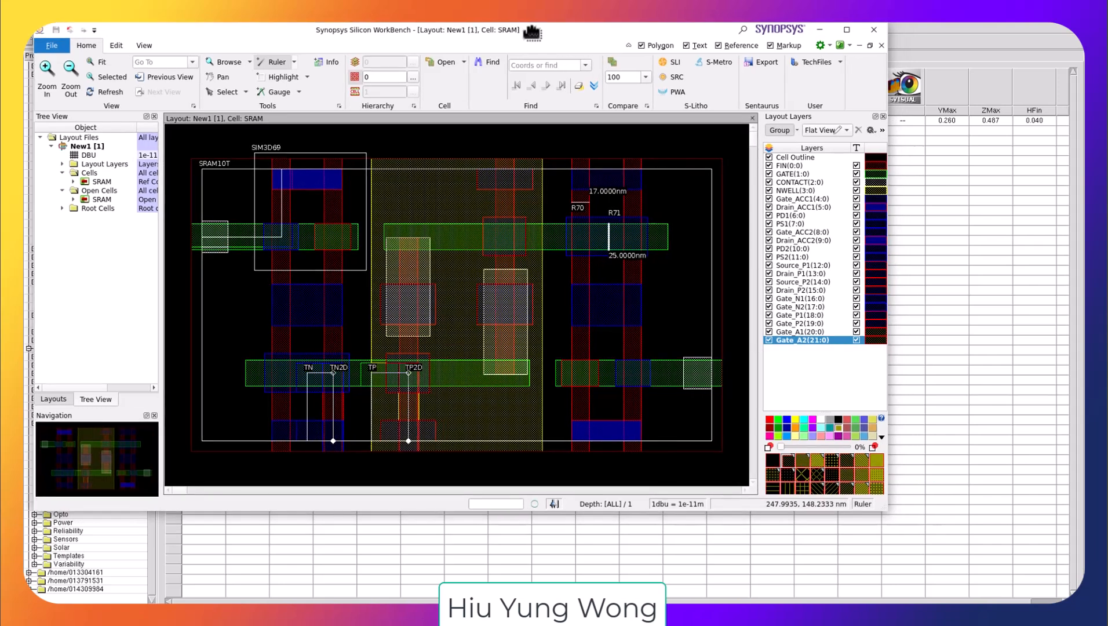
click(795, 240)
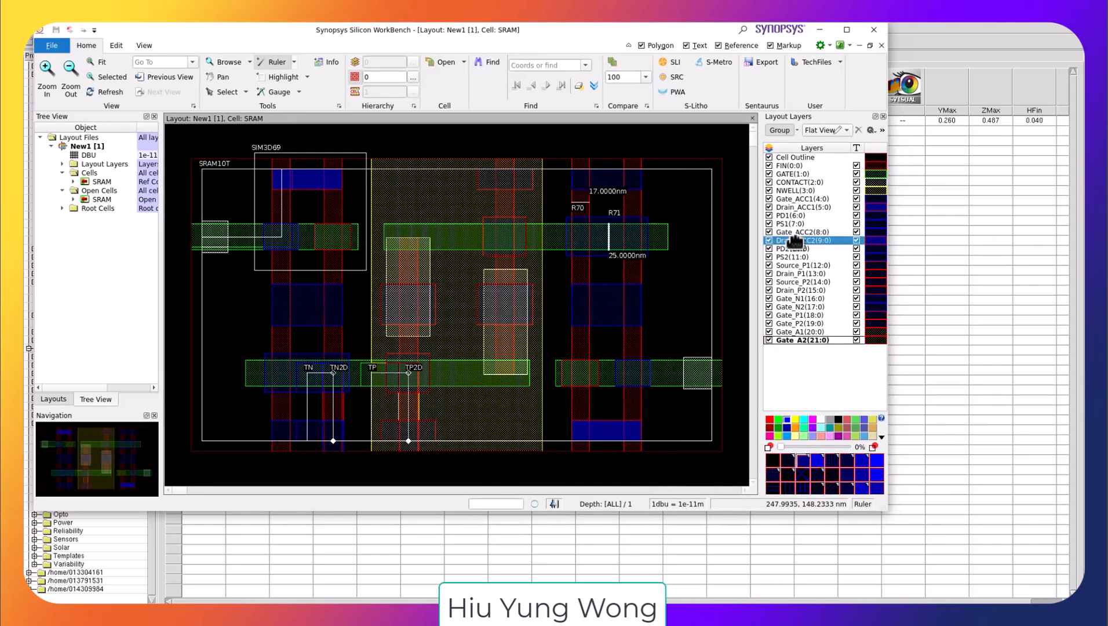
right_click(793, 159)
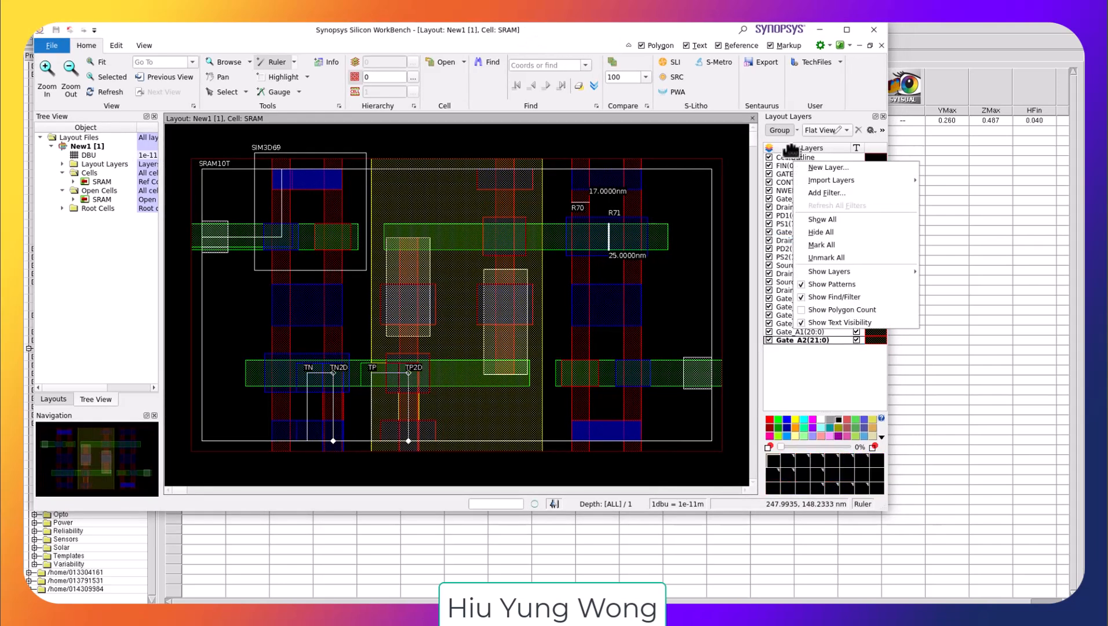
click(835, 233)
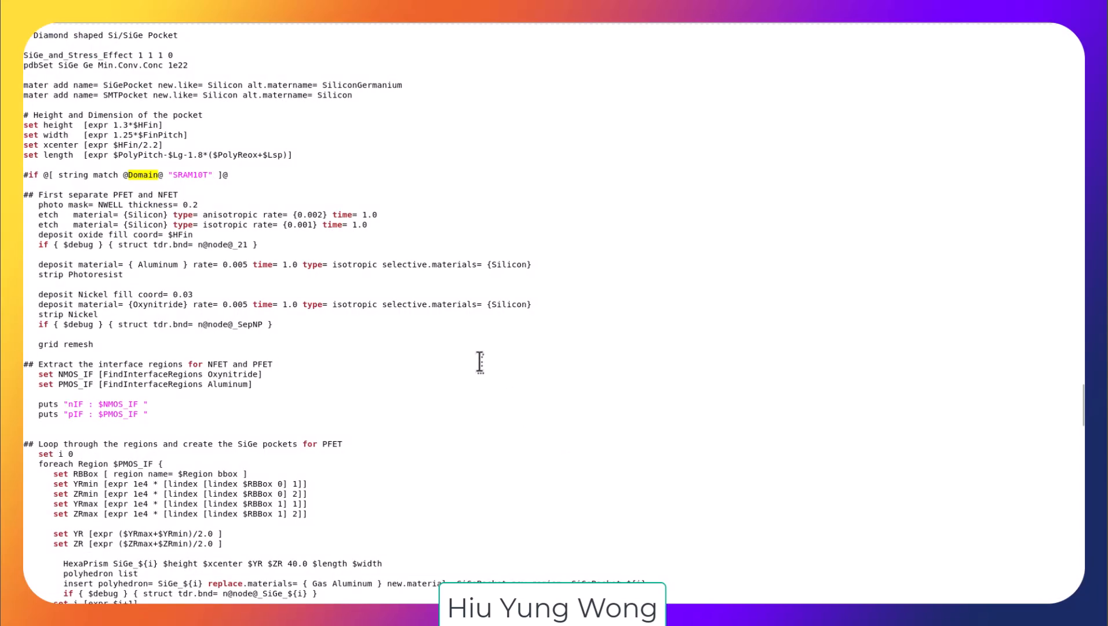
Step: Examine the contact definitions in the process command file and highlight the PD2 layer name
scroll(481, 362, down, 15)
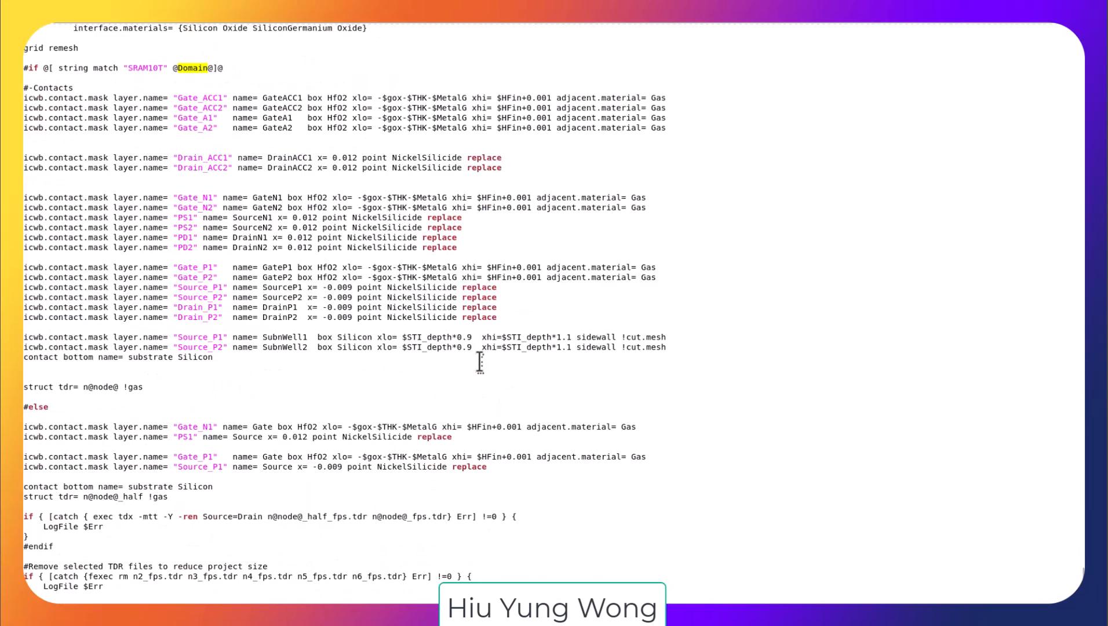
scroll(480, 363, up, 15)
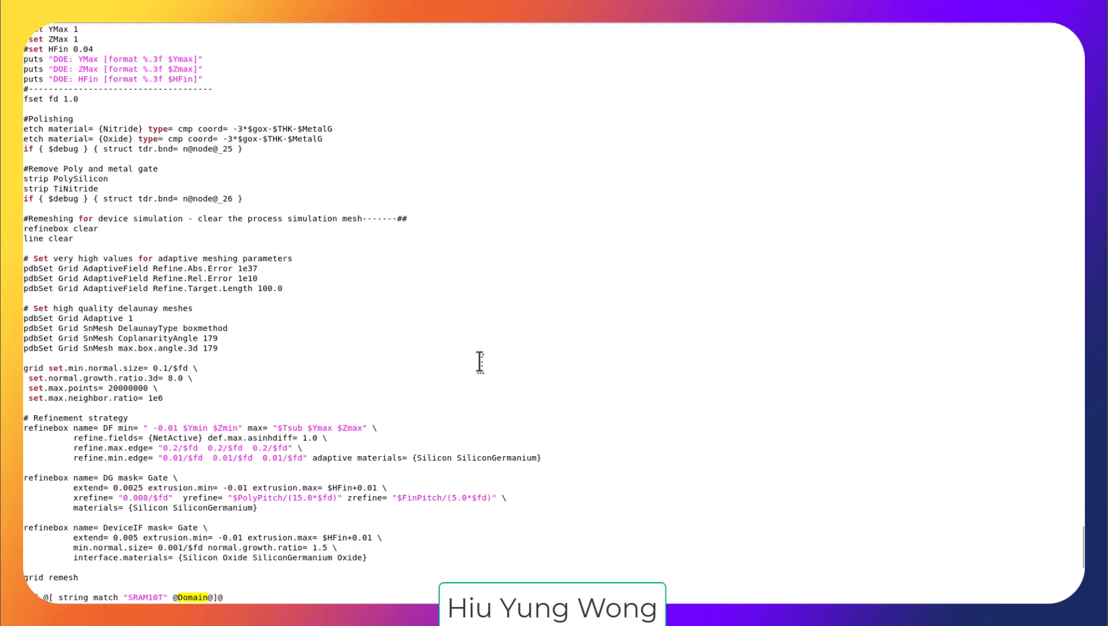
scroll(480, 363, down, 15)
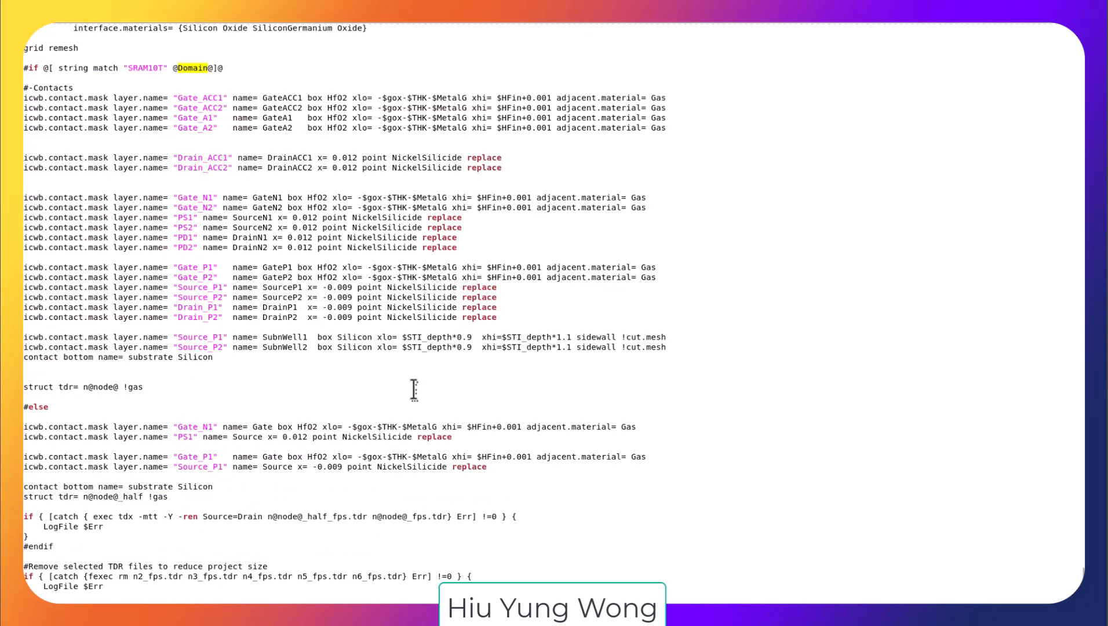
scroll(411, 383, up, 7)
scroll(410, 382, down, 4)
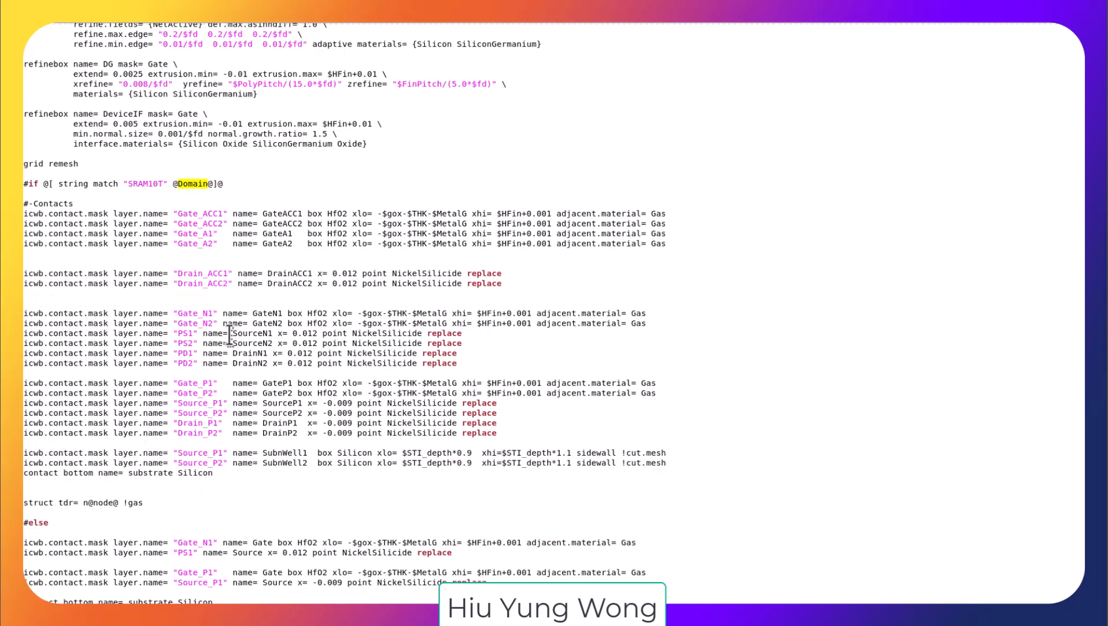
drag(204, 335, 164, 363)
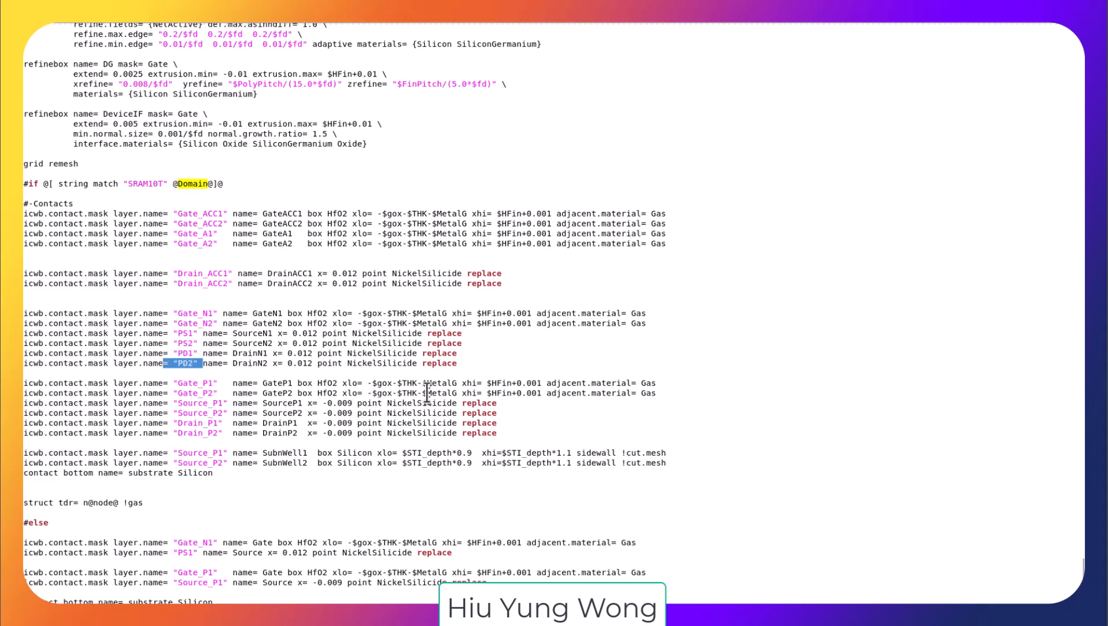
Step: Switch back to the layout and display only the PD1, PS1, PD2 and PS2 layers
key(alt+Tab)
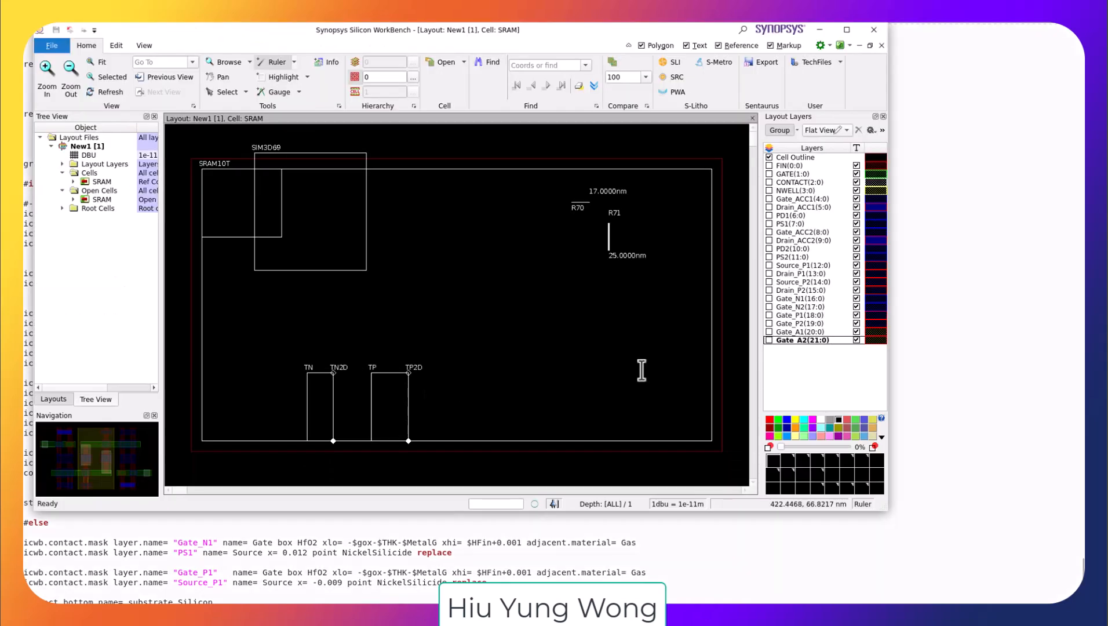
key(alt+Tab)
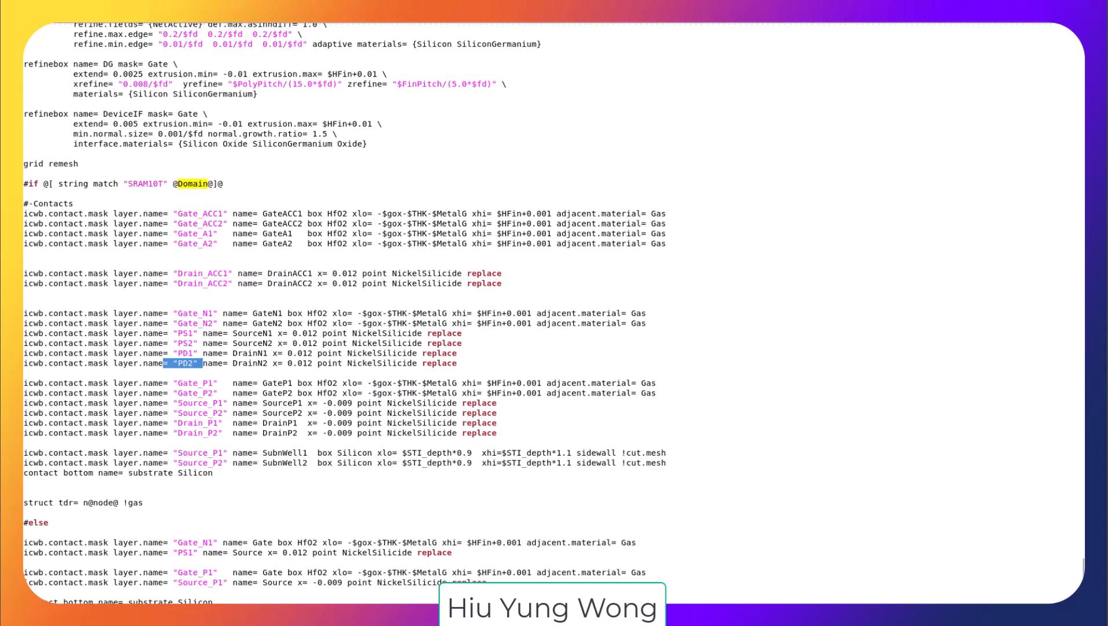
key(alt+Tab)
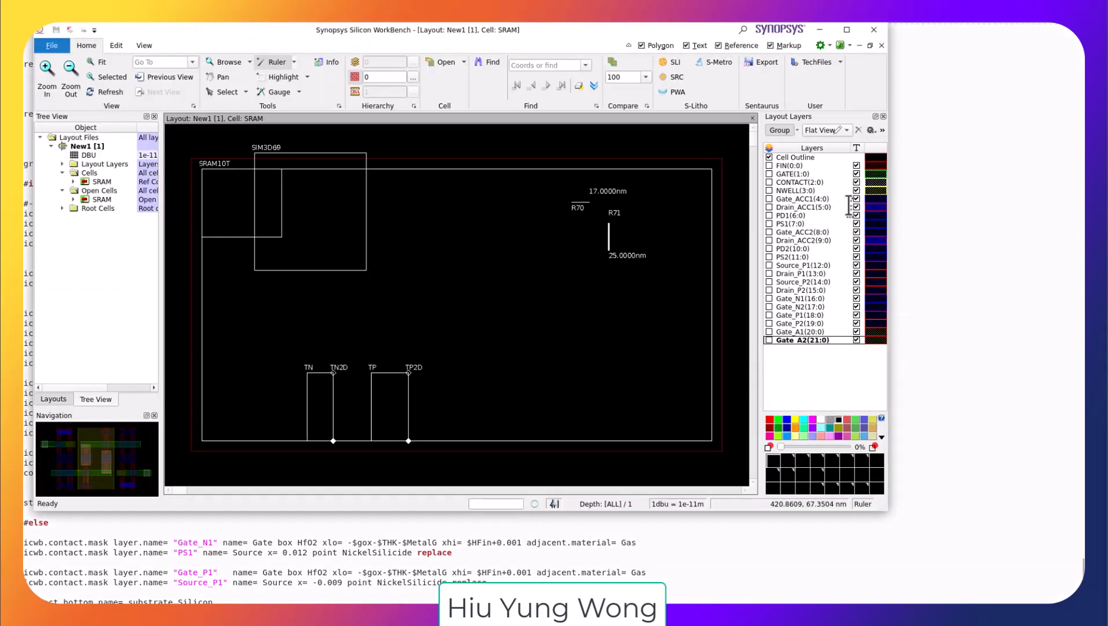
click(770, 248)
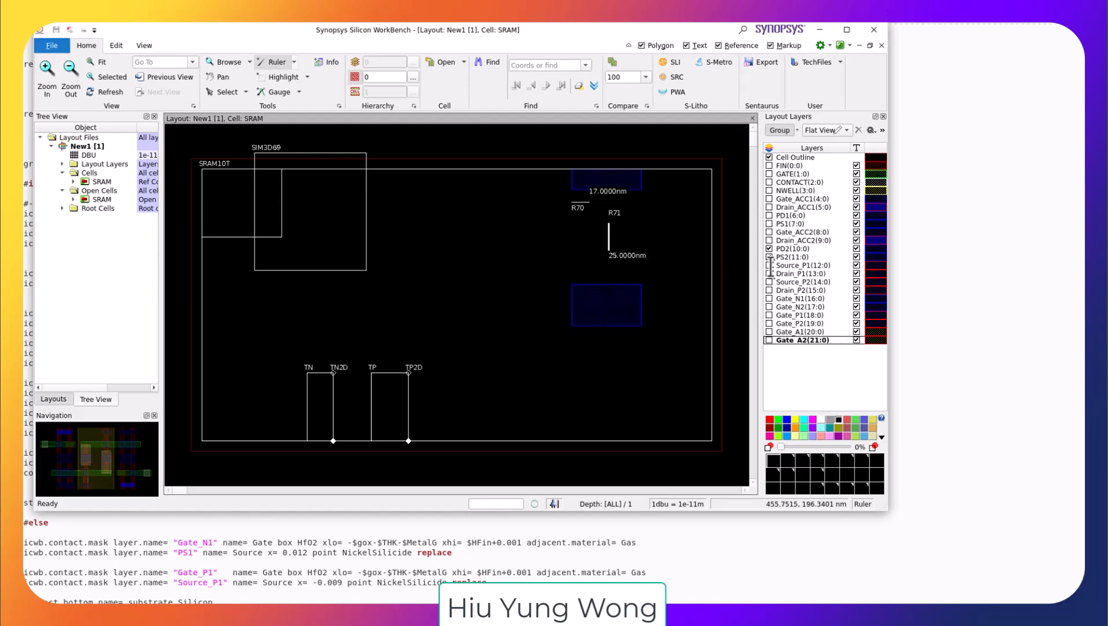
click(768, 216)
click(768, 223)
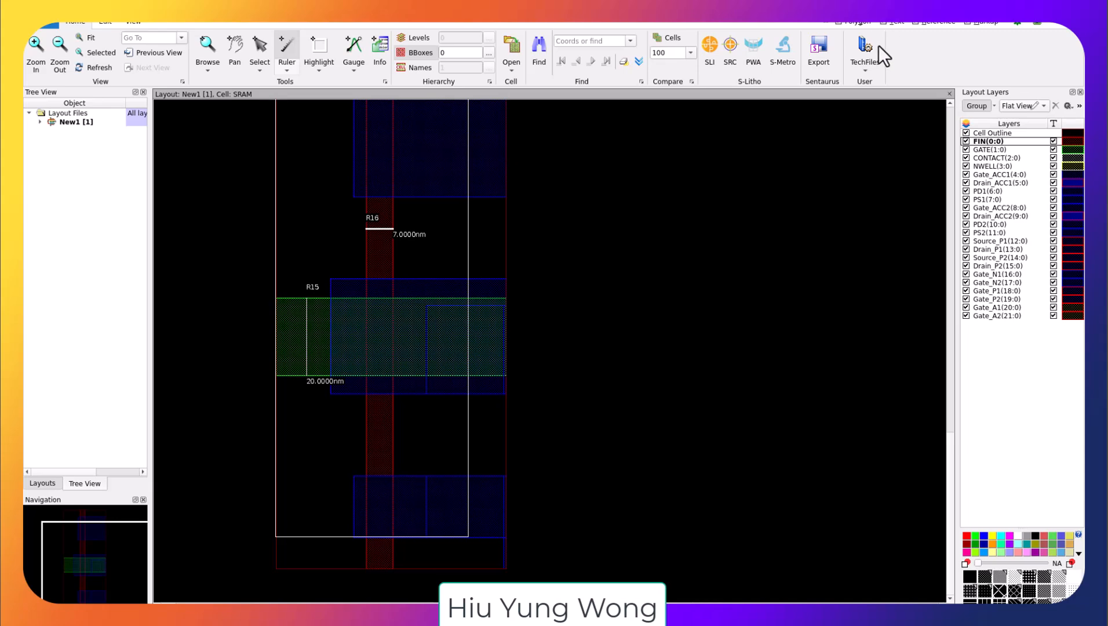
Step: Bring up the second layout window maximized and zoom out to view its whole cell
drag(880, 43, 876, 53)
click(909, 55)
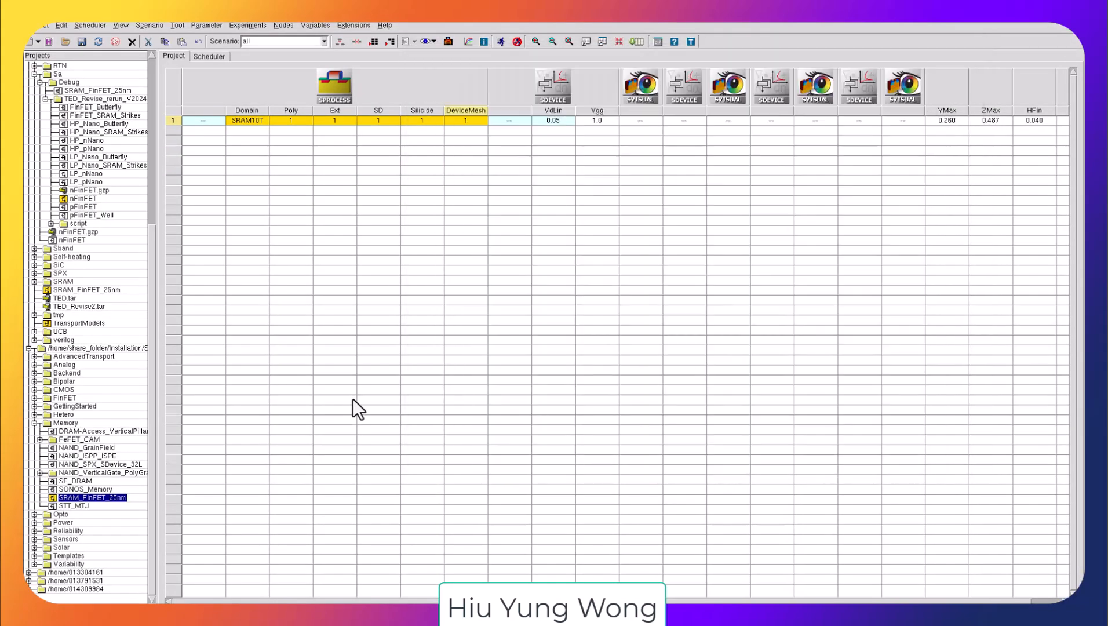
click(350, 96)
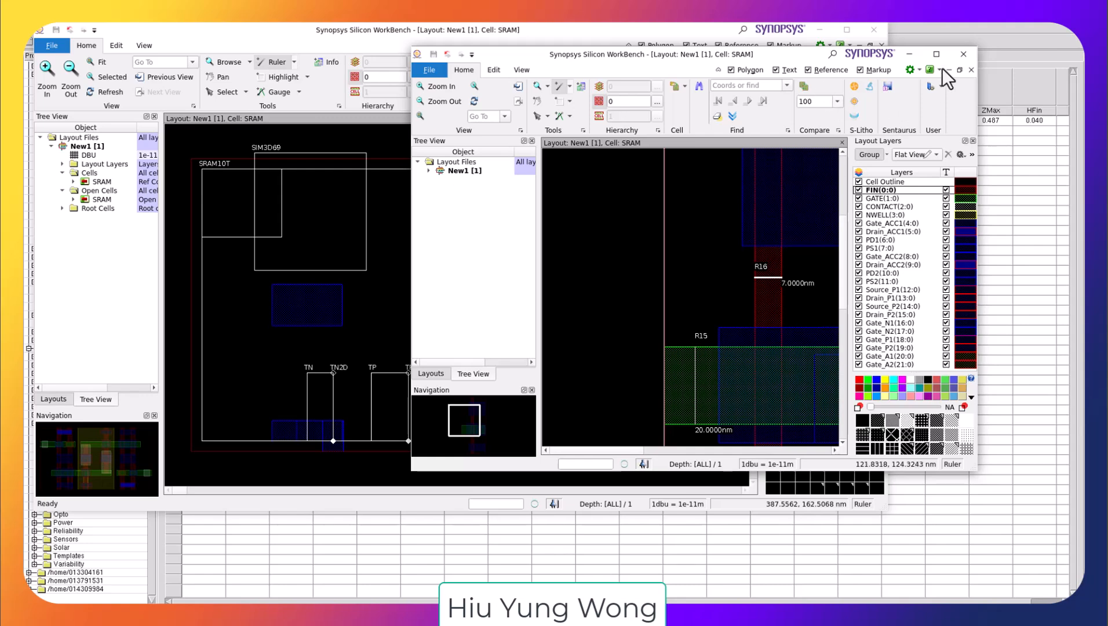
click(937, 53)
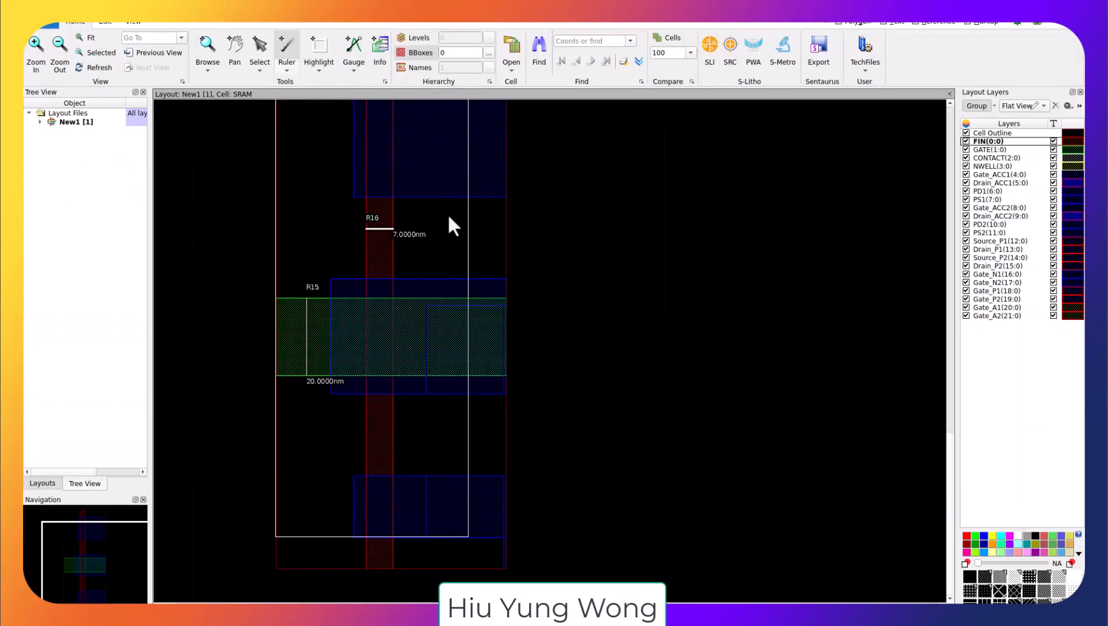
scroll(552, 281, down, 1)
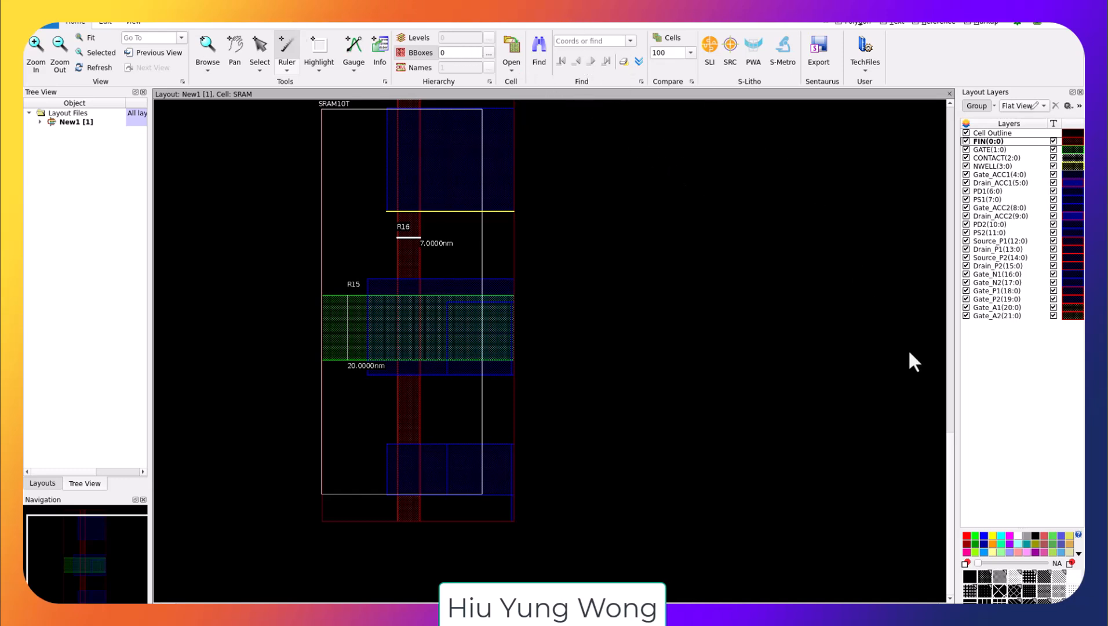
Step: Return to the first layout window and show all layers again
key(alt+Tab)
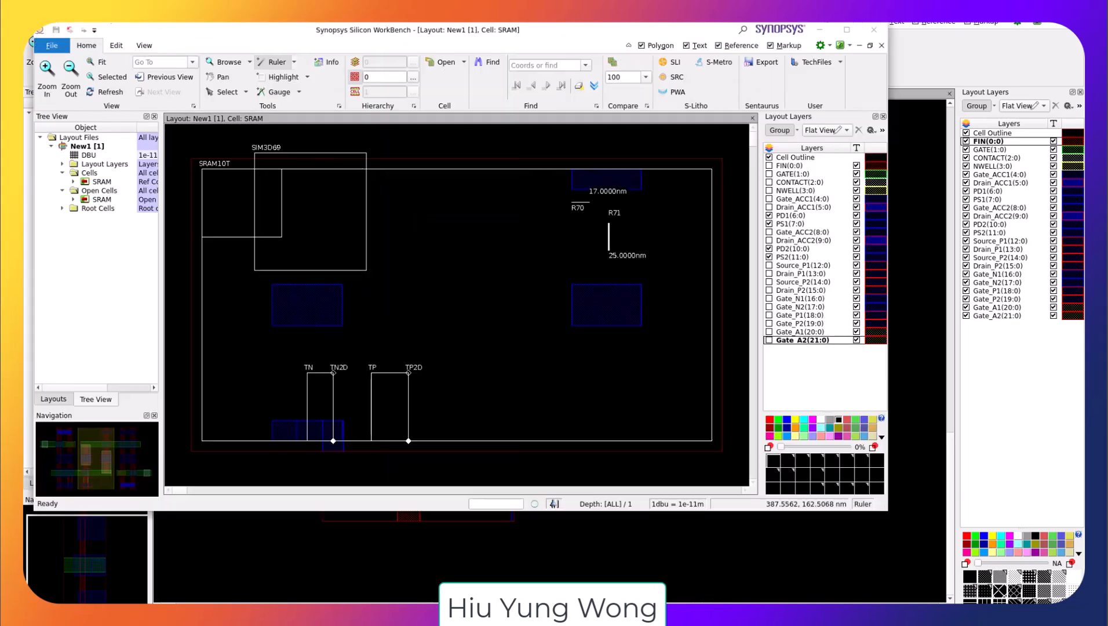
right_click(824, 146)
click(870, 218)
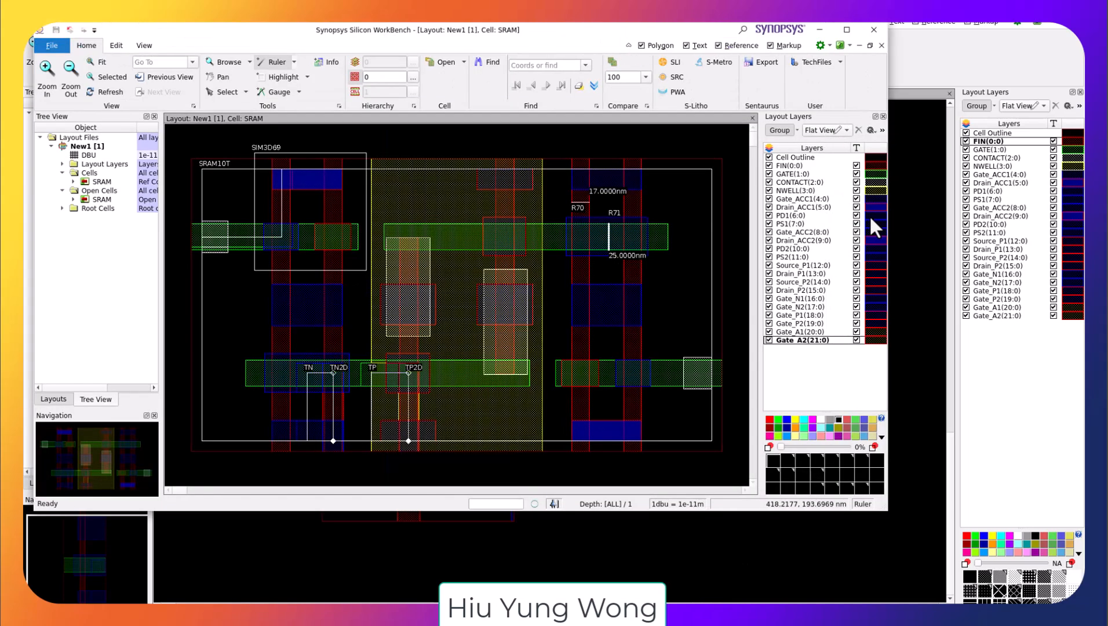
Step: Draw a Highlight simulation domain rectangle near the upper-right fin below the R70 and R71 rulers
click(282, 78)
drag(572, 179, 635, 268)
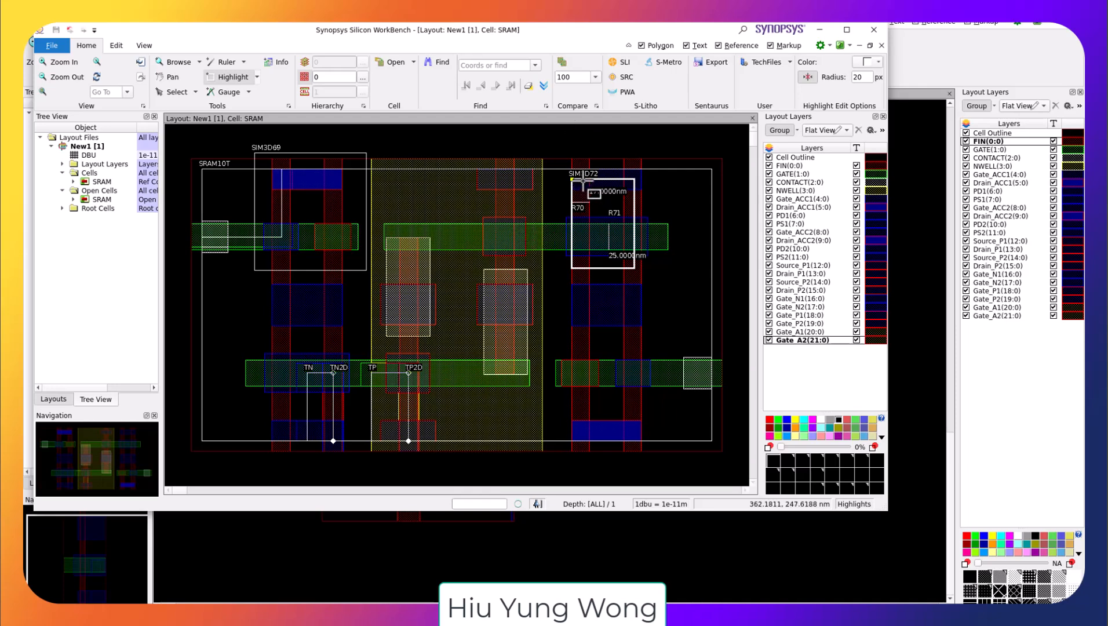
drag(637, 268, 650, 281)
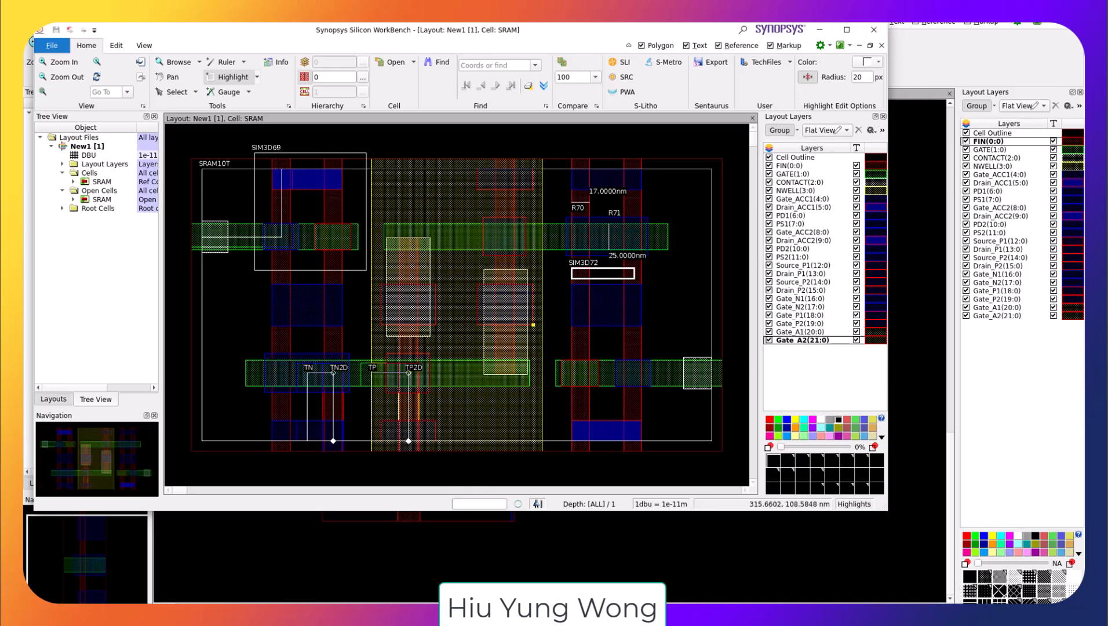
Step: Switch to the Sentaurus Process User Guide in full screen and read the Silicon WorkBench markup naming conventions
key(alt+Tab)
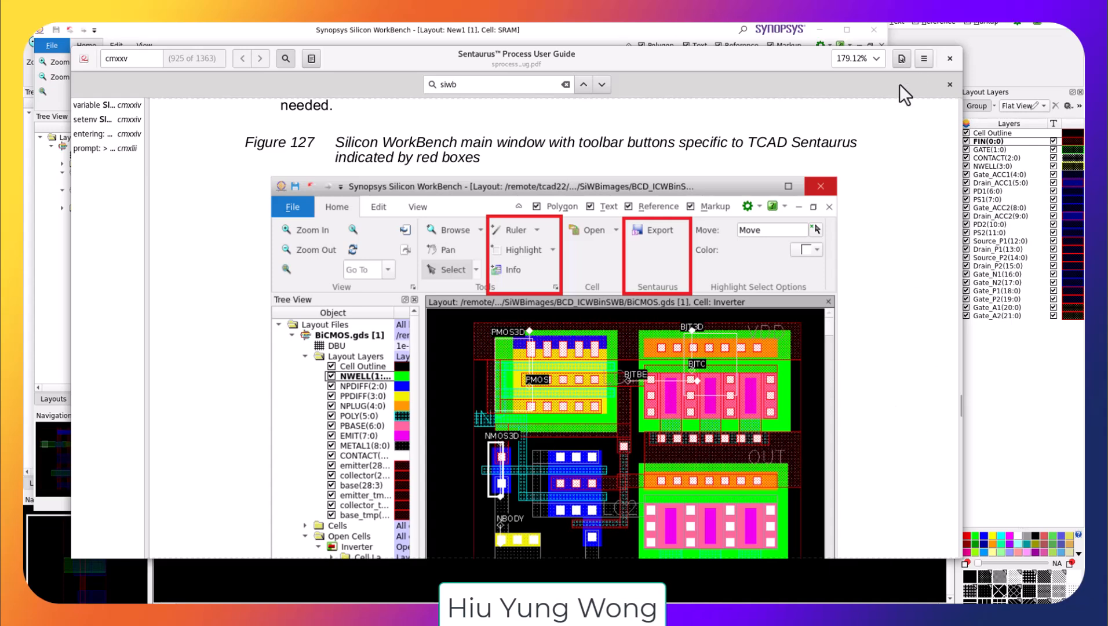
key(F11)
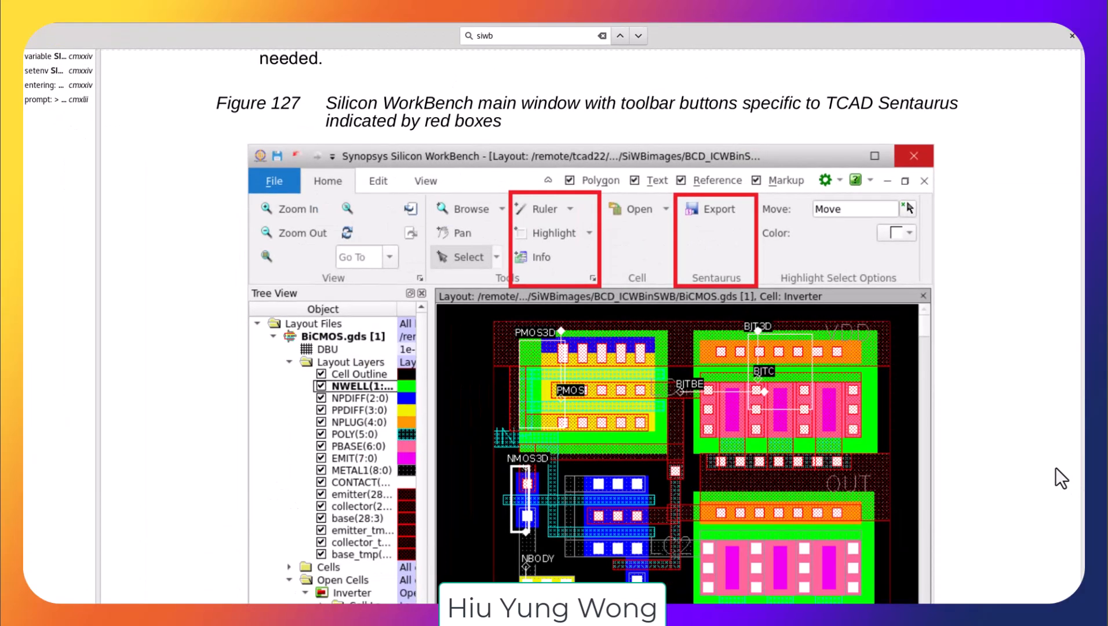
scroll(1055, 468, down, 10)
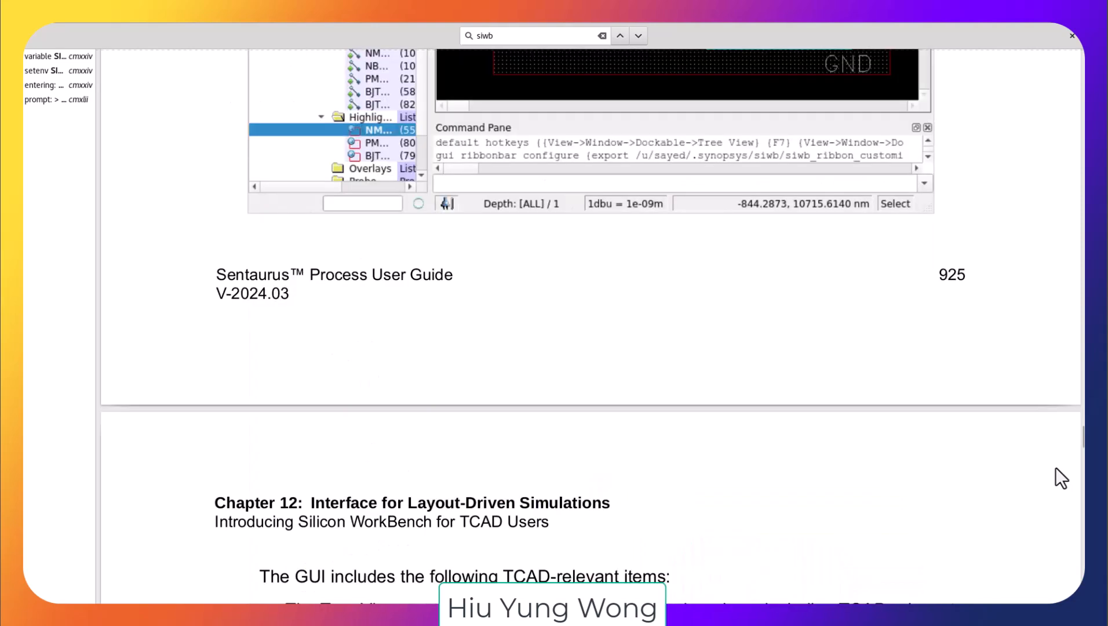
scroll(1055, 467, down, 15)
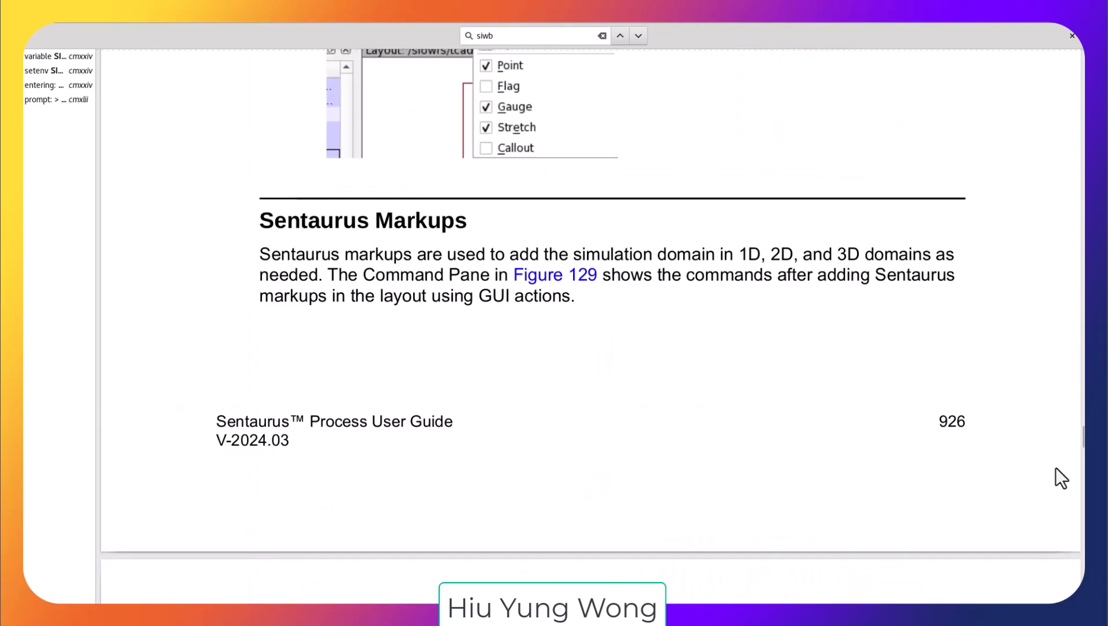
scroll(1055, 468, down, 10)
scroll(1056, 467, down, 10)
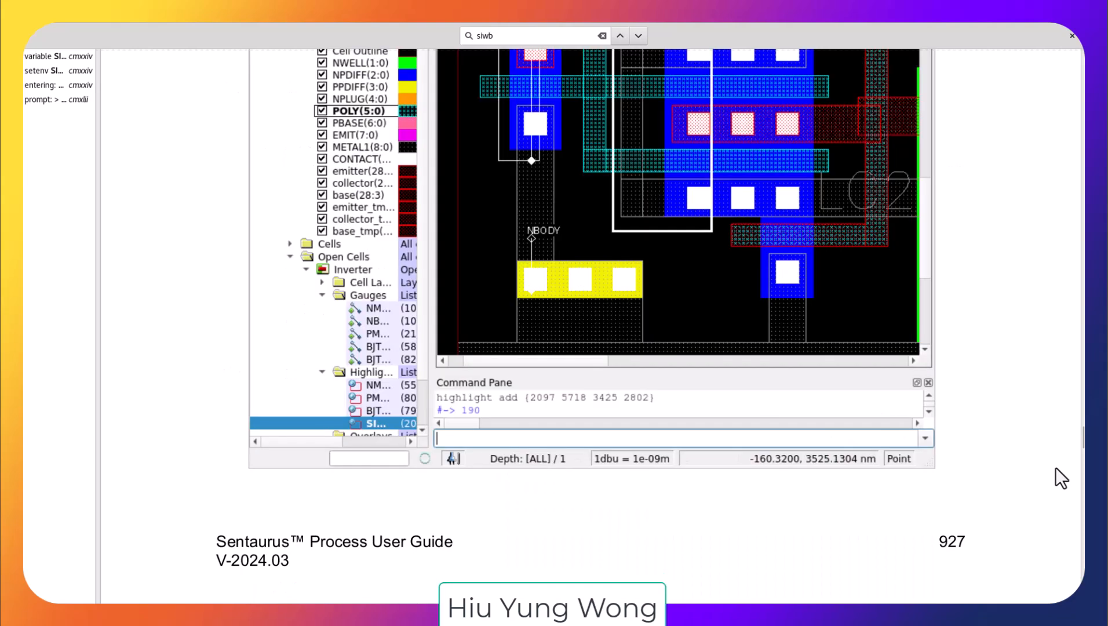
scroll(1056, 468, down, 8)
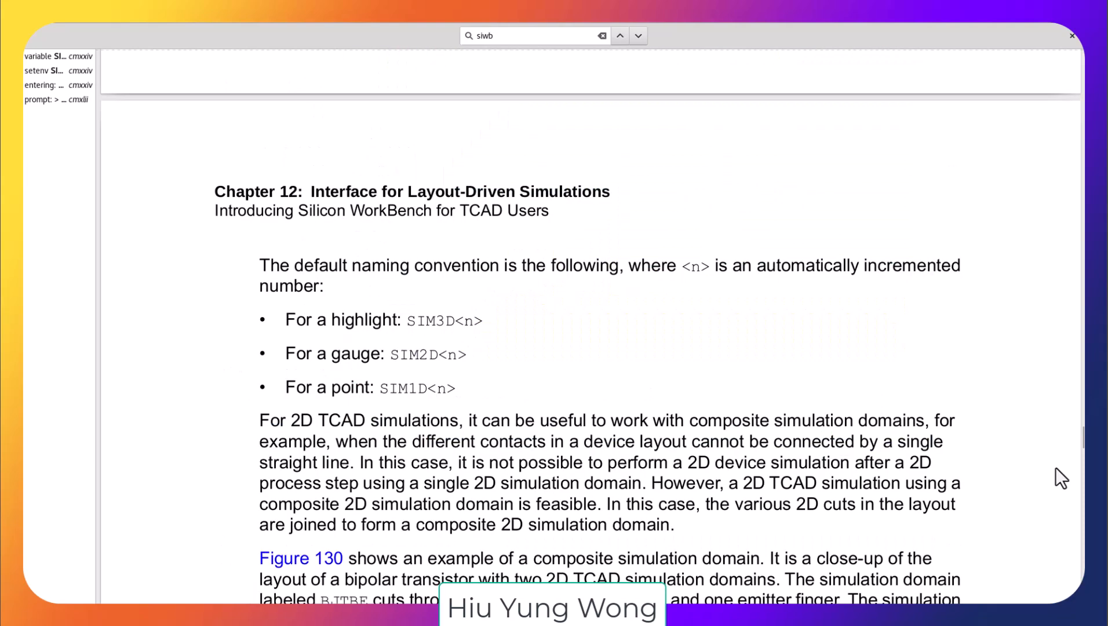
scroll(1055, 467, down, 10)
Step: Scroll further through the guide to read the composite domain and Stretch Utility sections
scroll(1055, 468, up, 10)
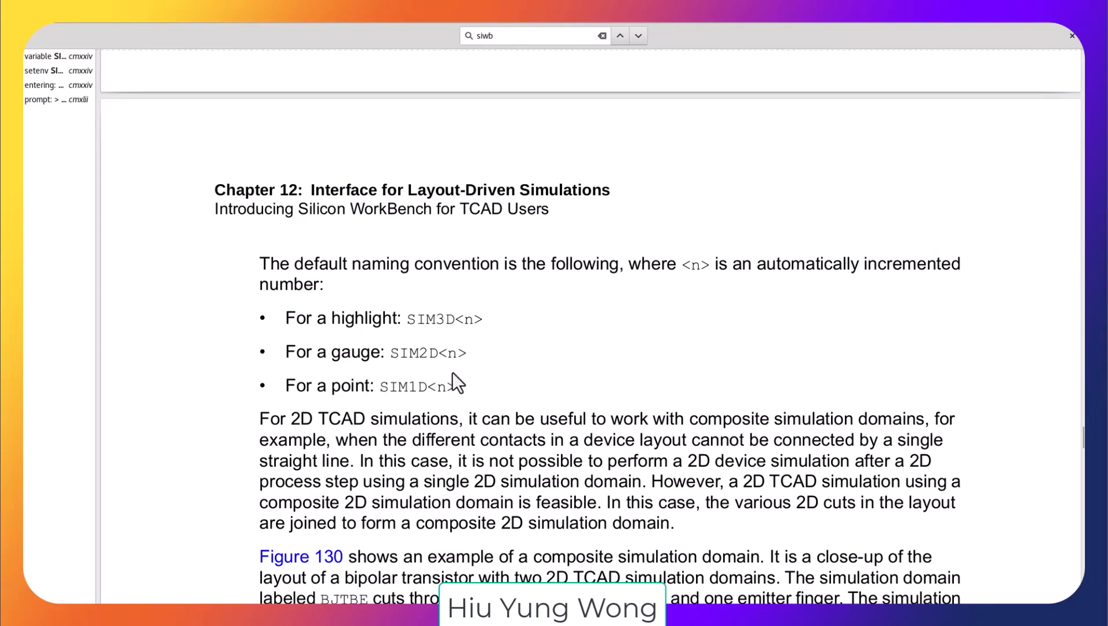
scroll(458, 382, down, 10)
scroll(453, 372, down, 10)
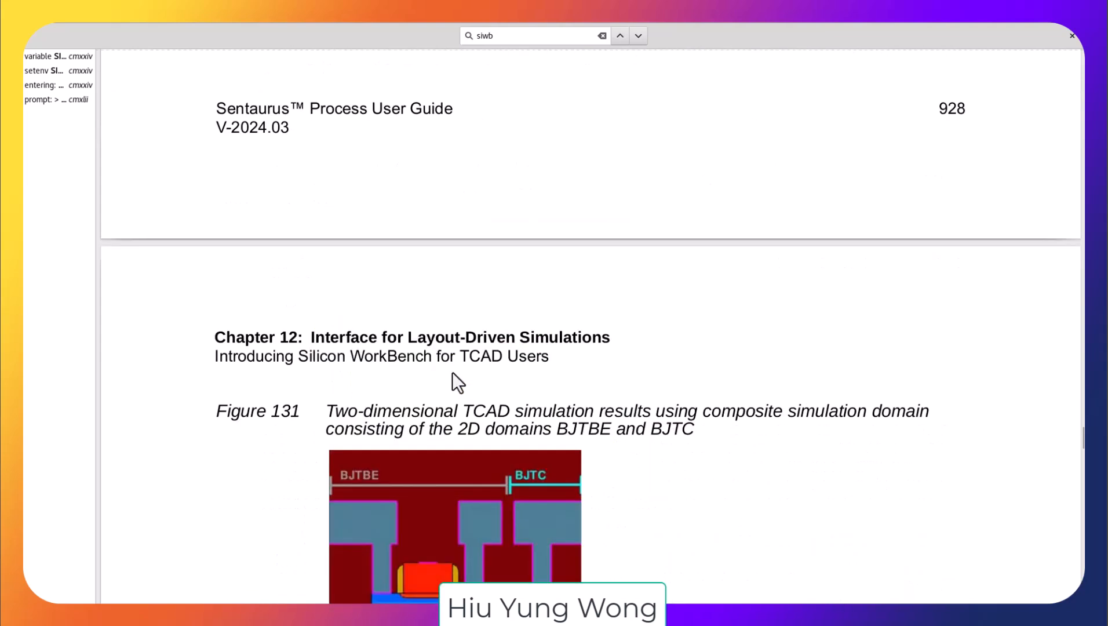
scroll(453, 373, down, 10)
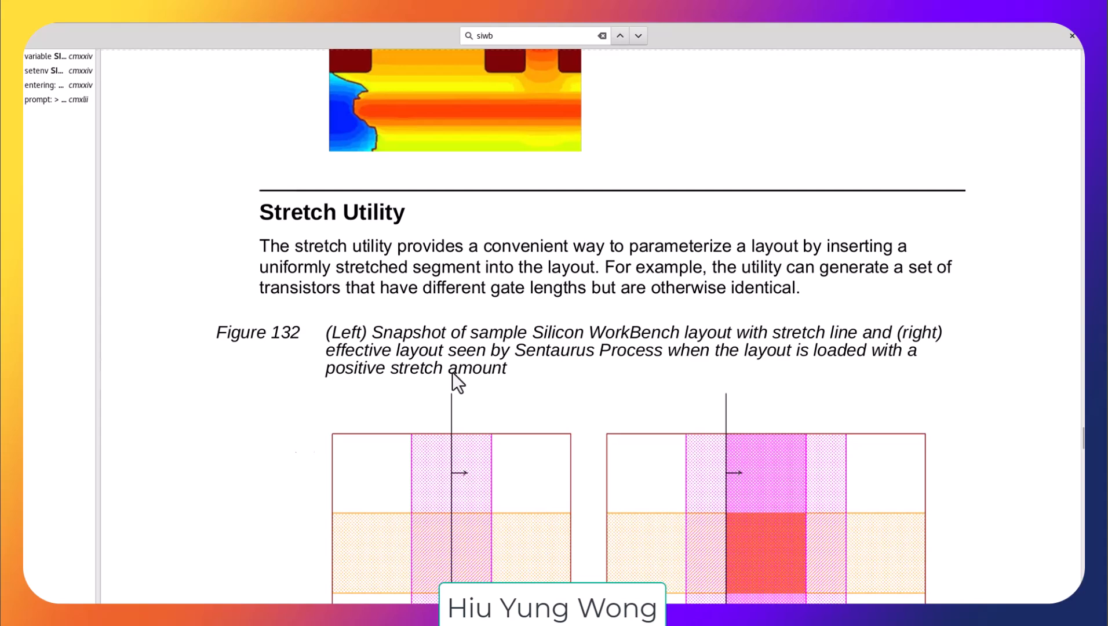
scroll(453, 373, down, 10)
scroll(458, 382, down, 10)
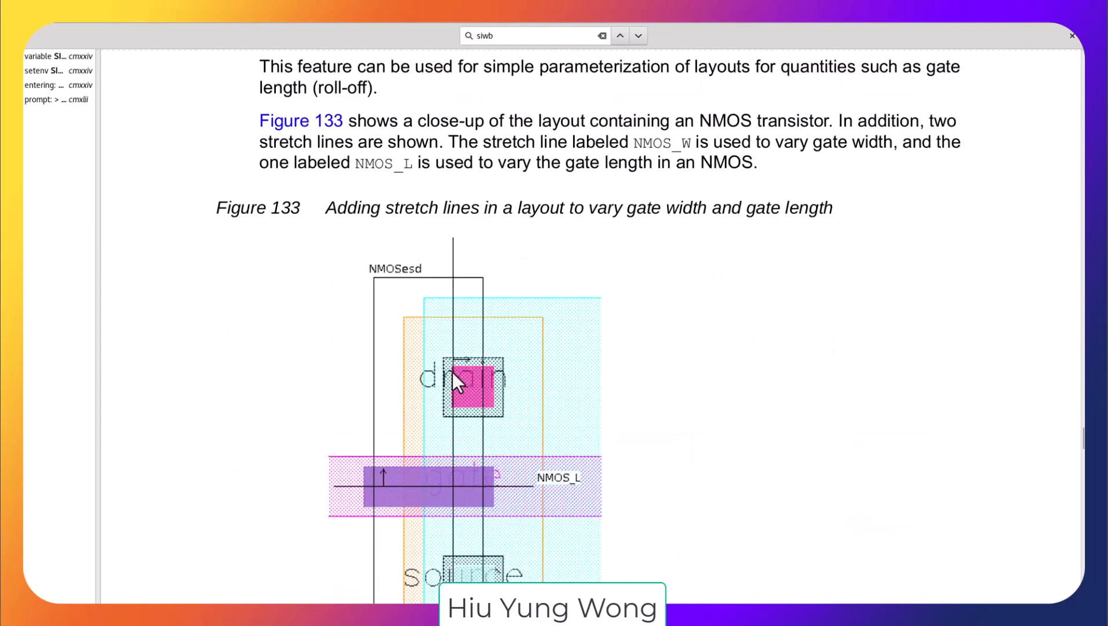
Step: Scroll through the guide to read the stretch-line instructions and the Renaming Markups section
scroll(452, 371, down, 10)
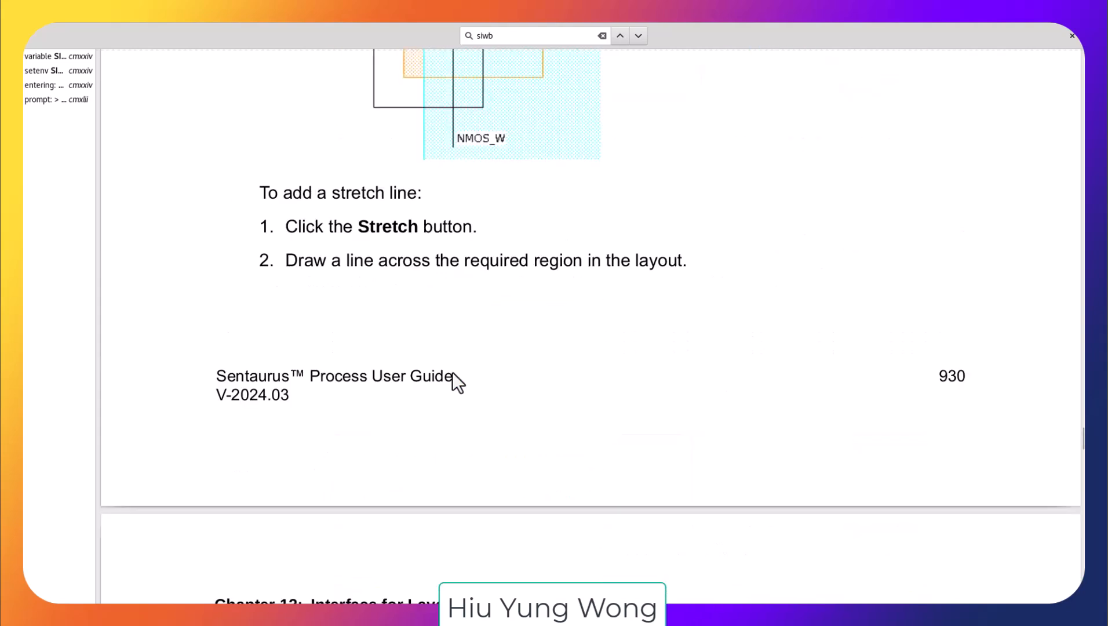
scroll(452, 372, up, 10)
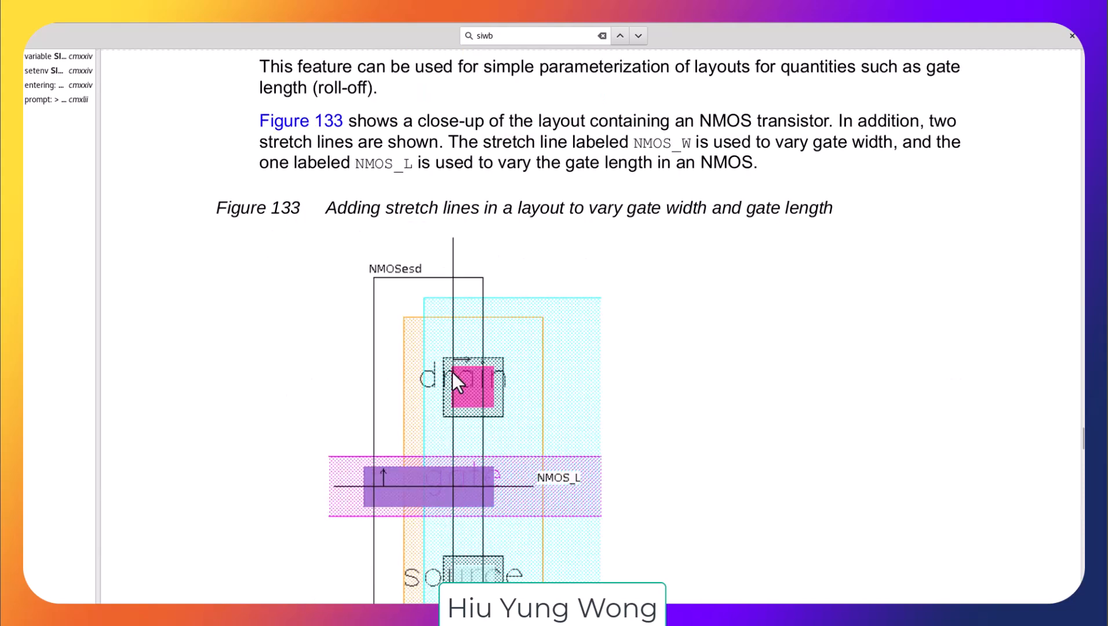
scroll(452, 372, up, 10)
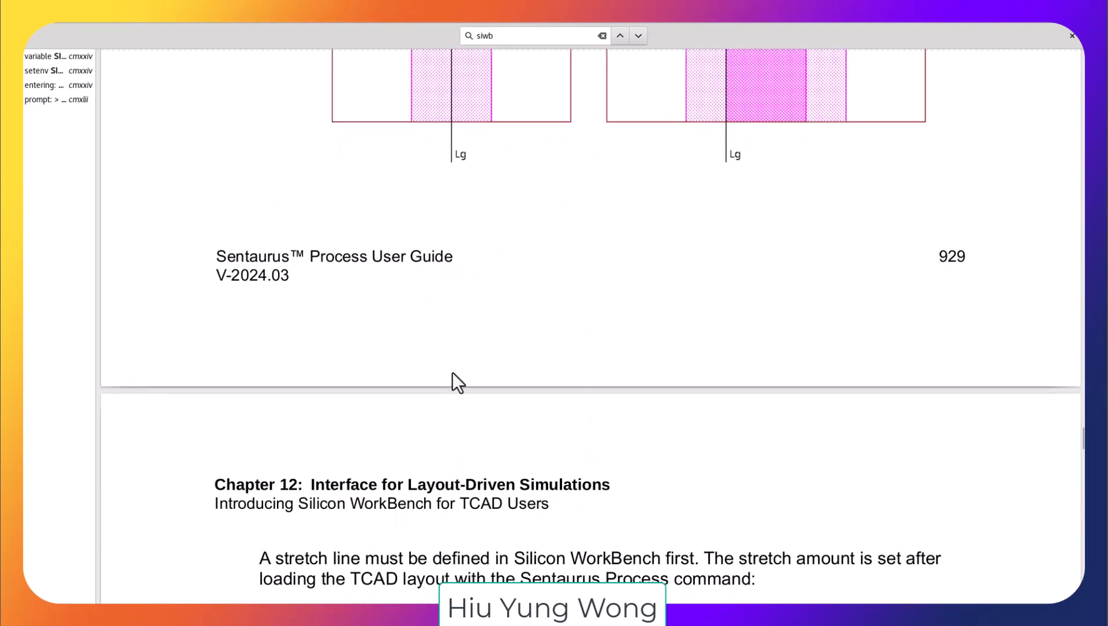
scroll(452, 372, up, 10)
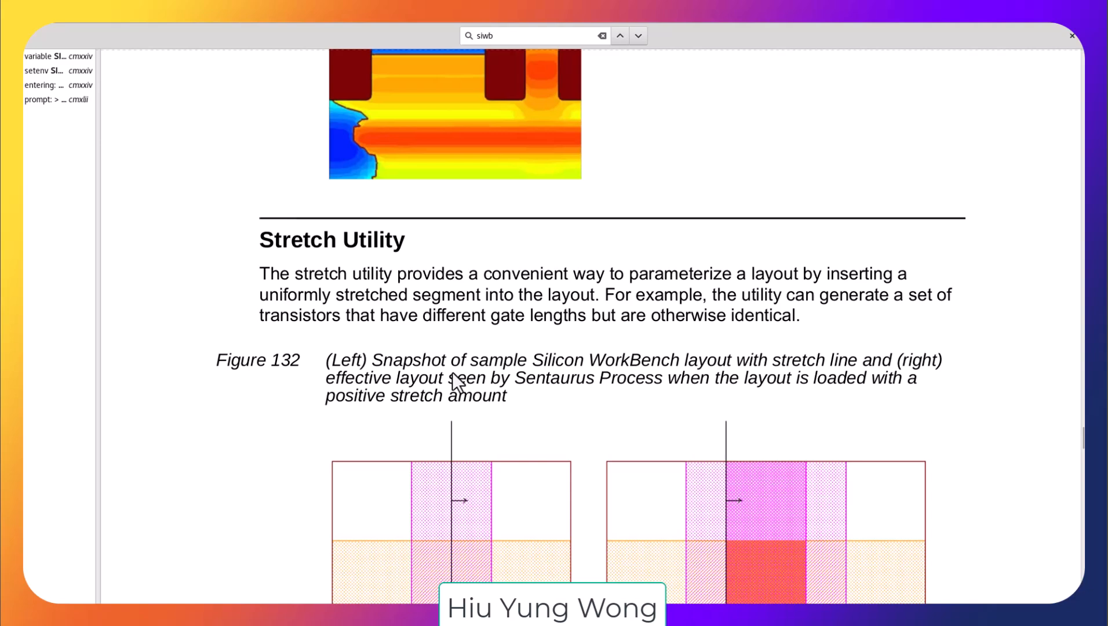
scroll(452, 372, down, 10)
scroll(452, 372, down, 15)
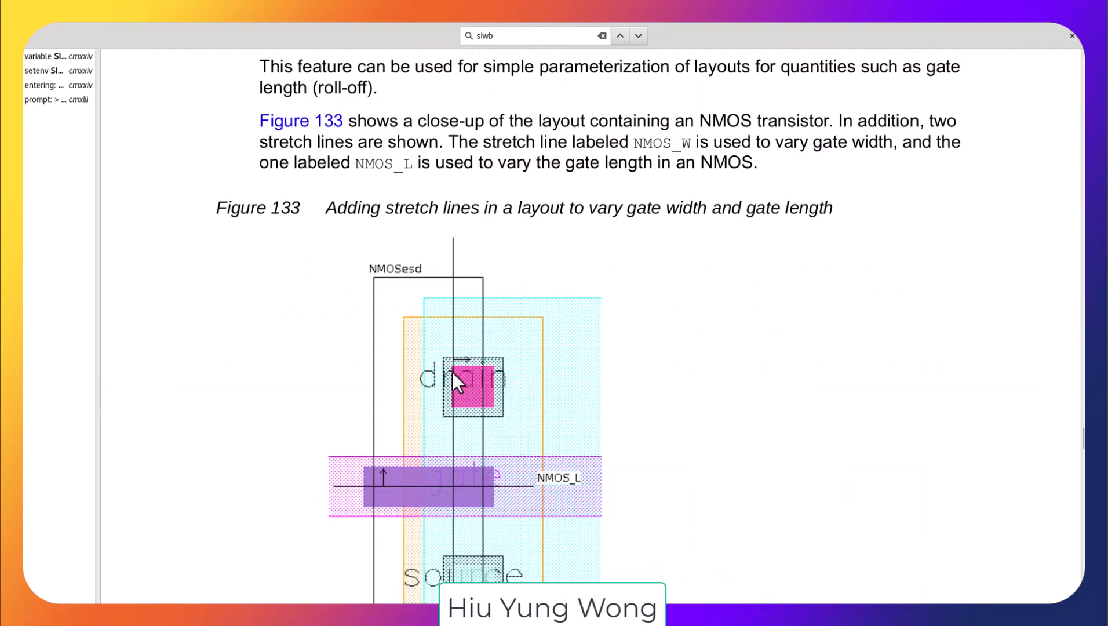
scroll(452, 373, down, 10)
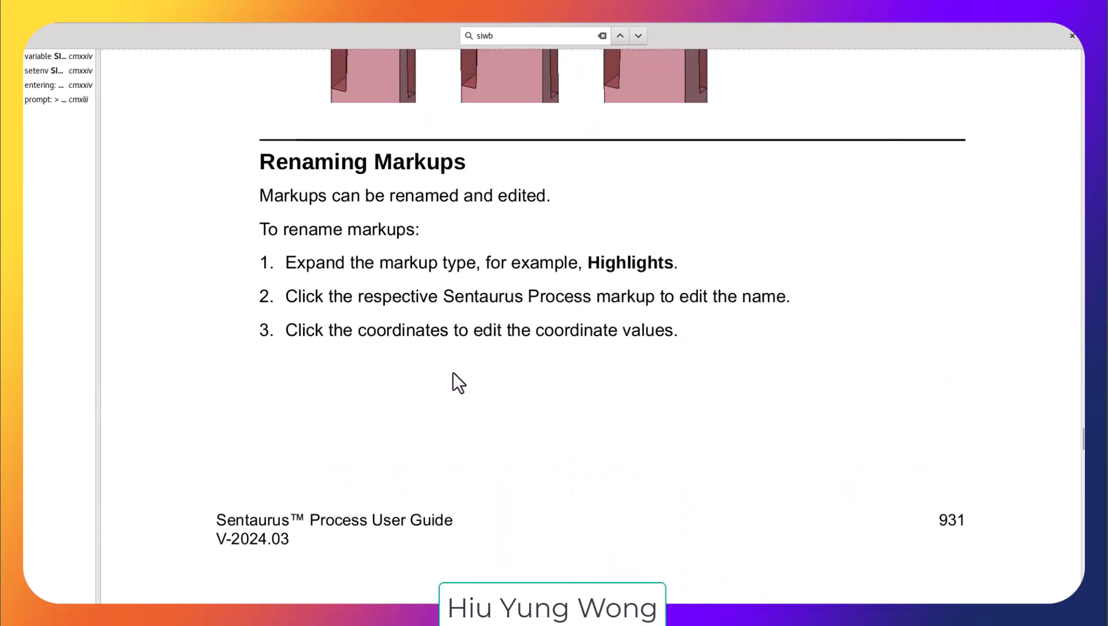
scroll(453, 373, down, 8)
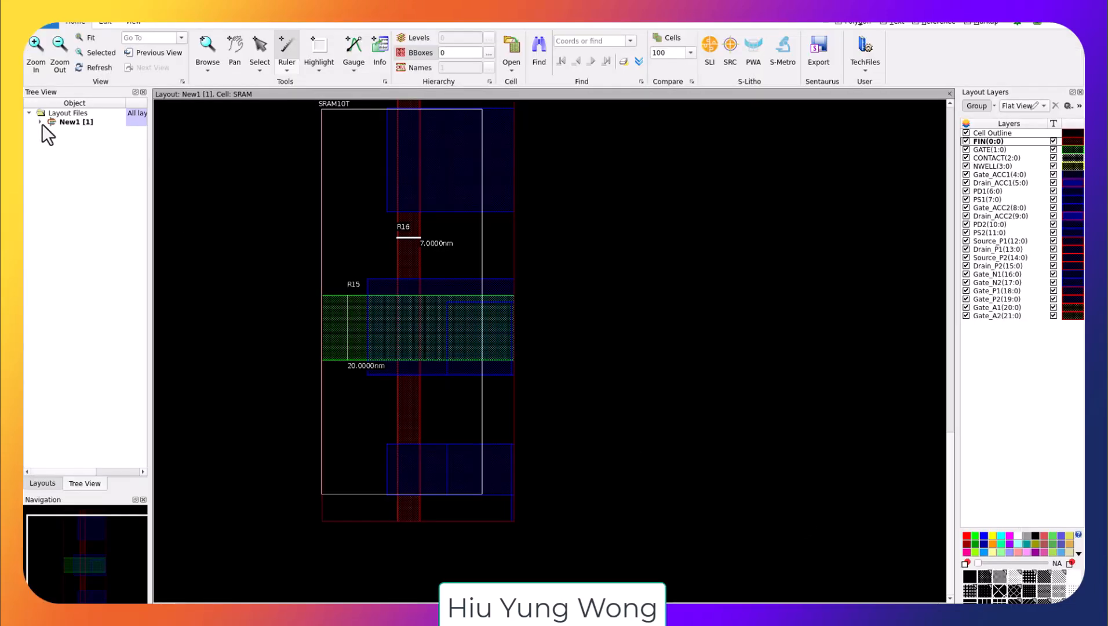
Step: Back in the layout's tree view, expand the SRAM cell's highlights and rename the SRAM10T highlight markup to test
click(40, 122)
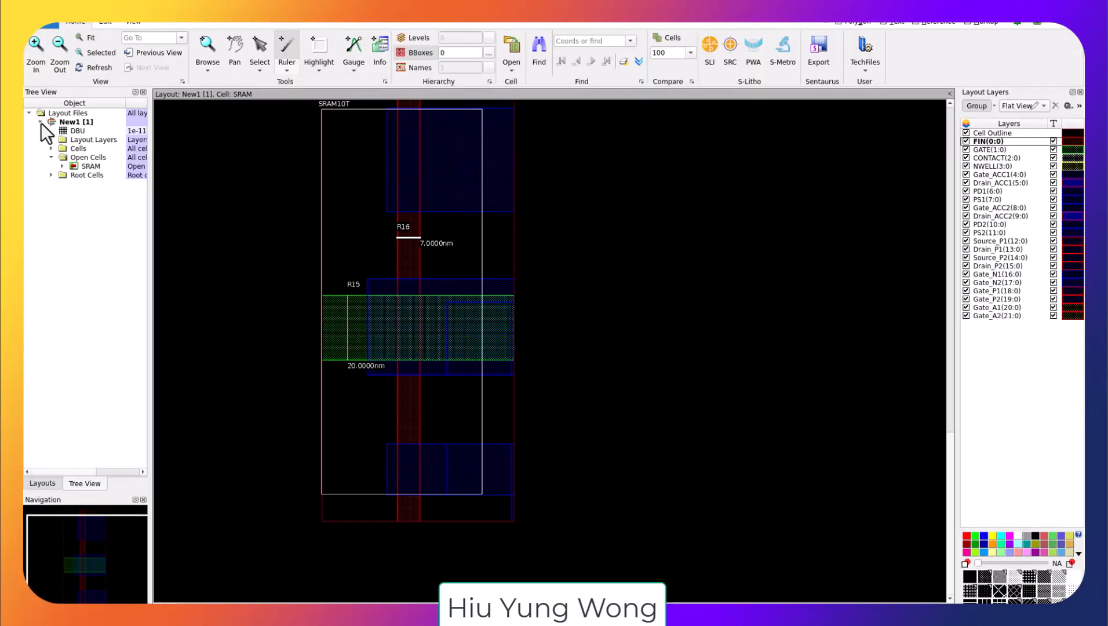
click(63, 166)
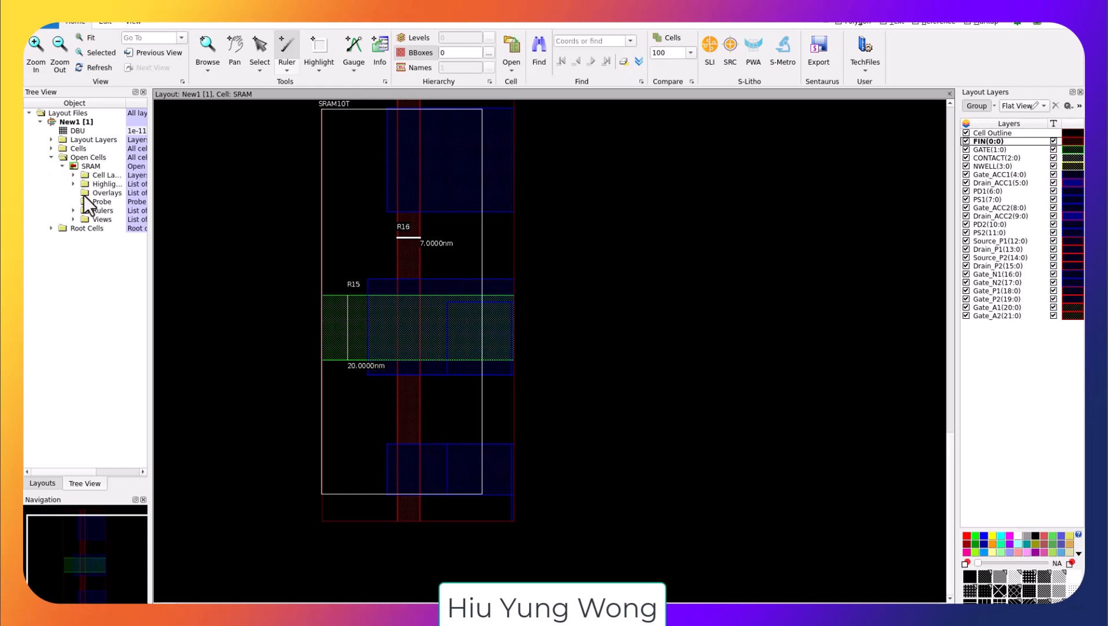
click(73, 184)
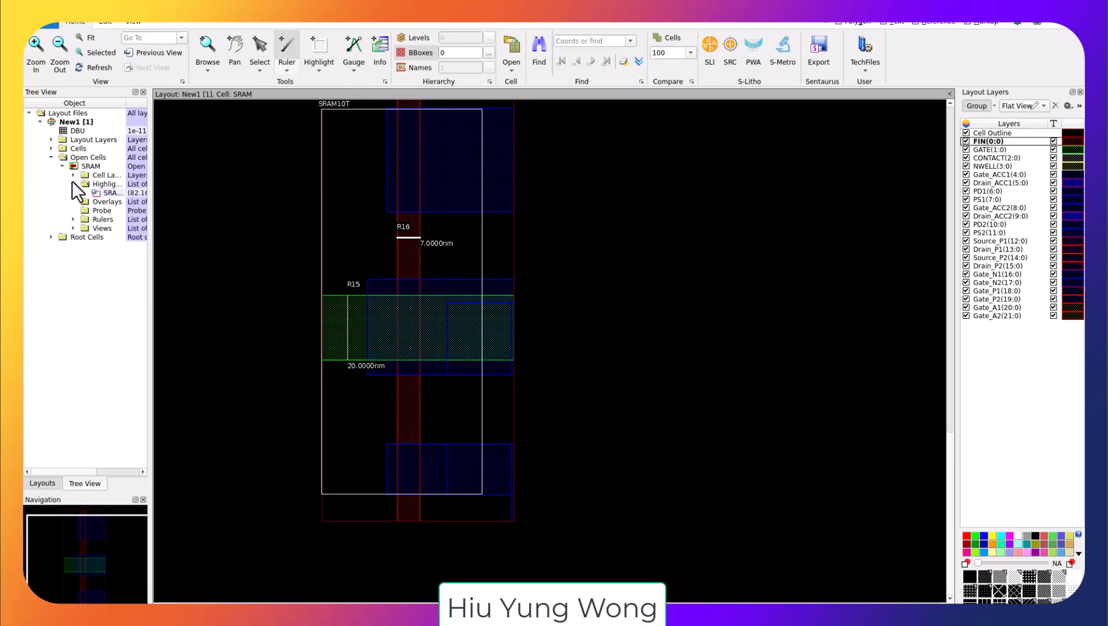
click(109, 195)
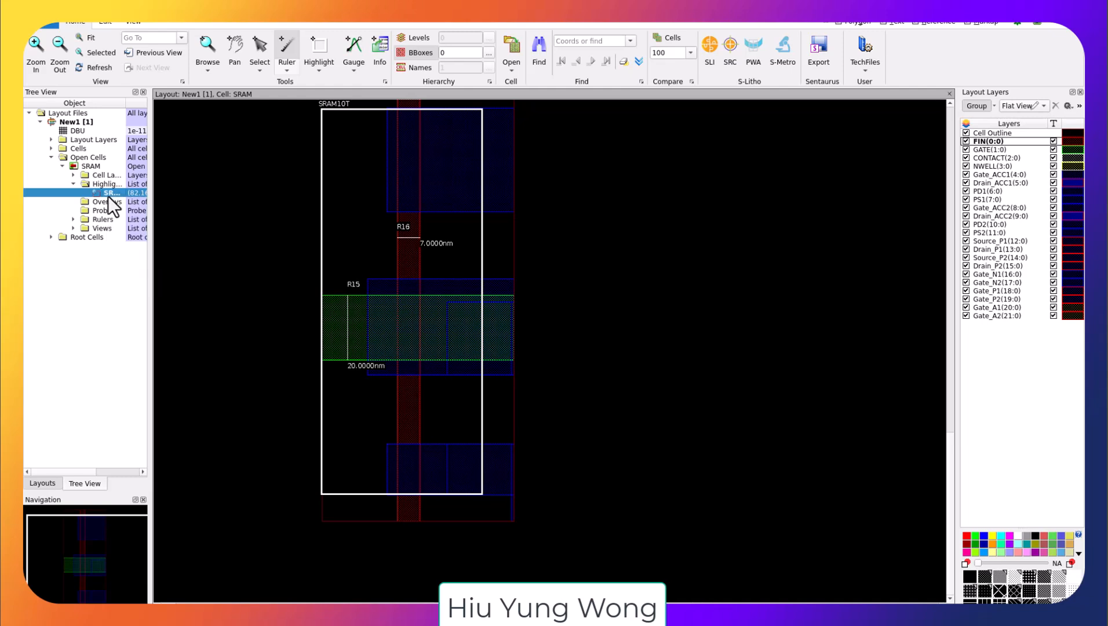
double_click(108, 190)
right_click(107, 188)
key(Escape)
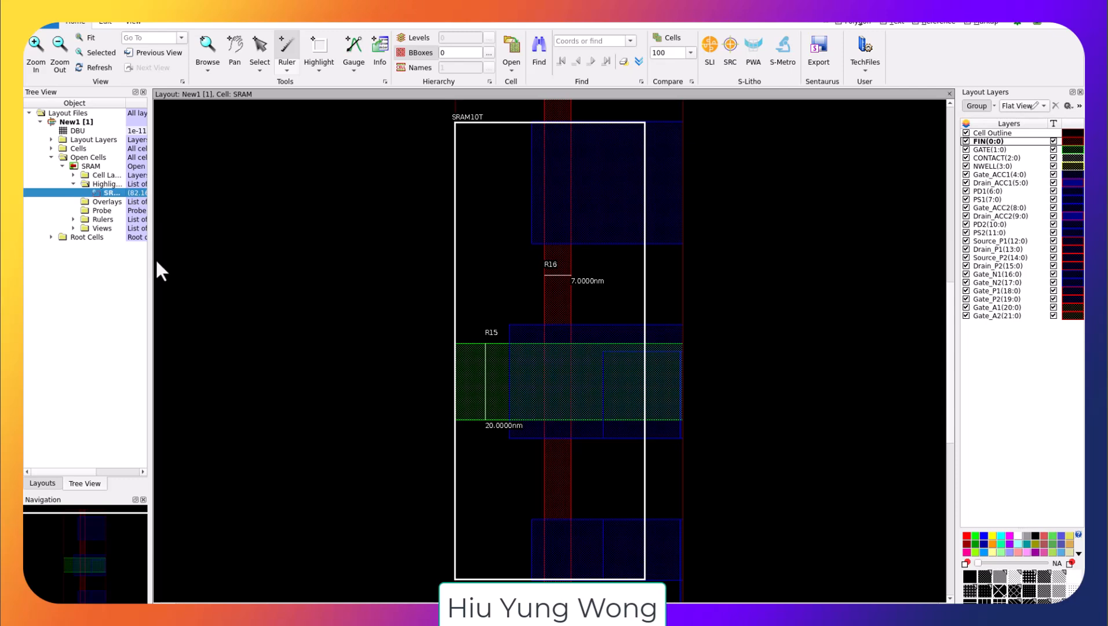
click(114, 196)
right_click(113, 196)
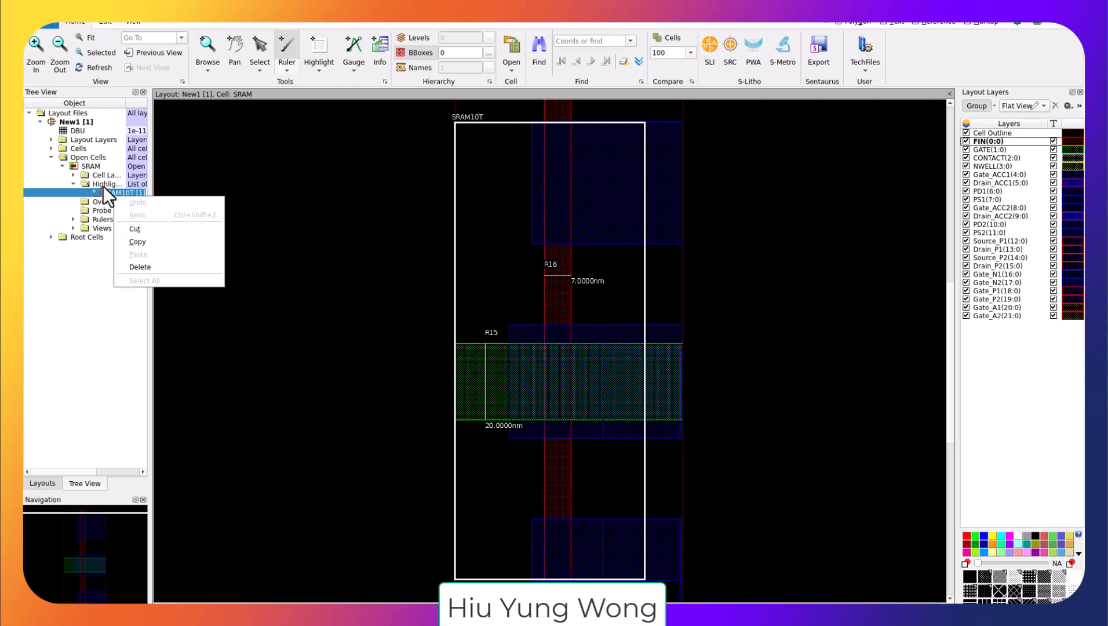
click(106, 196)
click(105, 195)
key(Delete)
key(Delete)
key(Delete)
key(Delete)
key(Delete)
key(Delete)
key(Delete)
key(Delete)
key(Delete)
key(Delete)
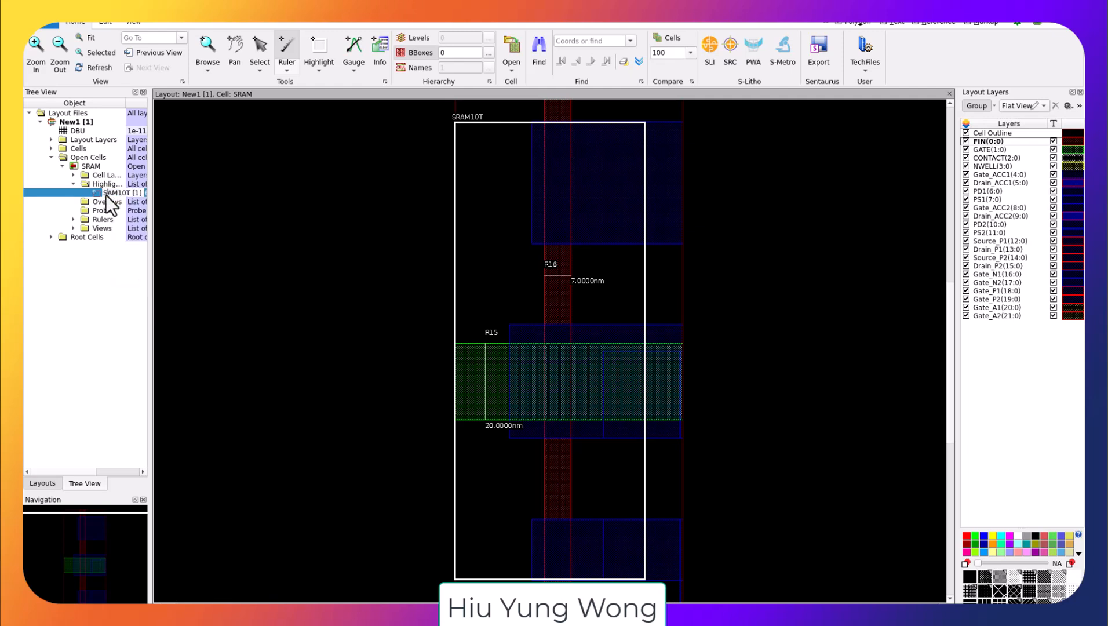
text(test)
key(Return)
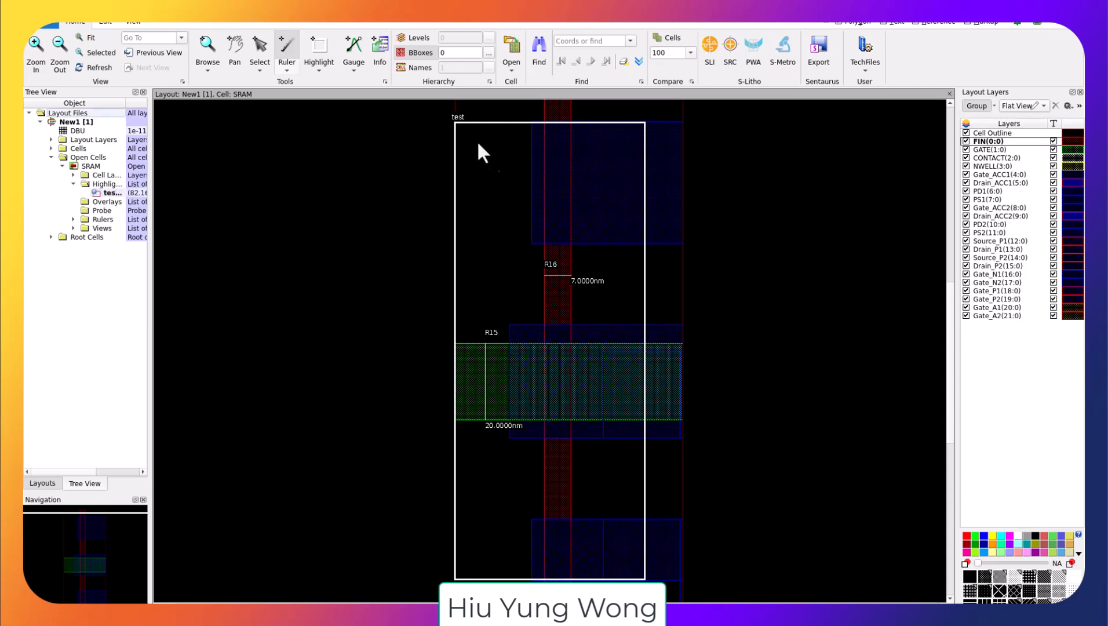